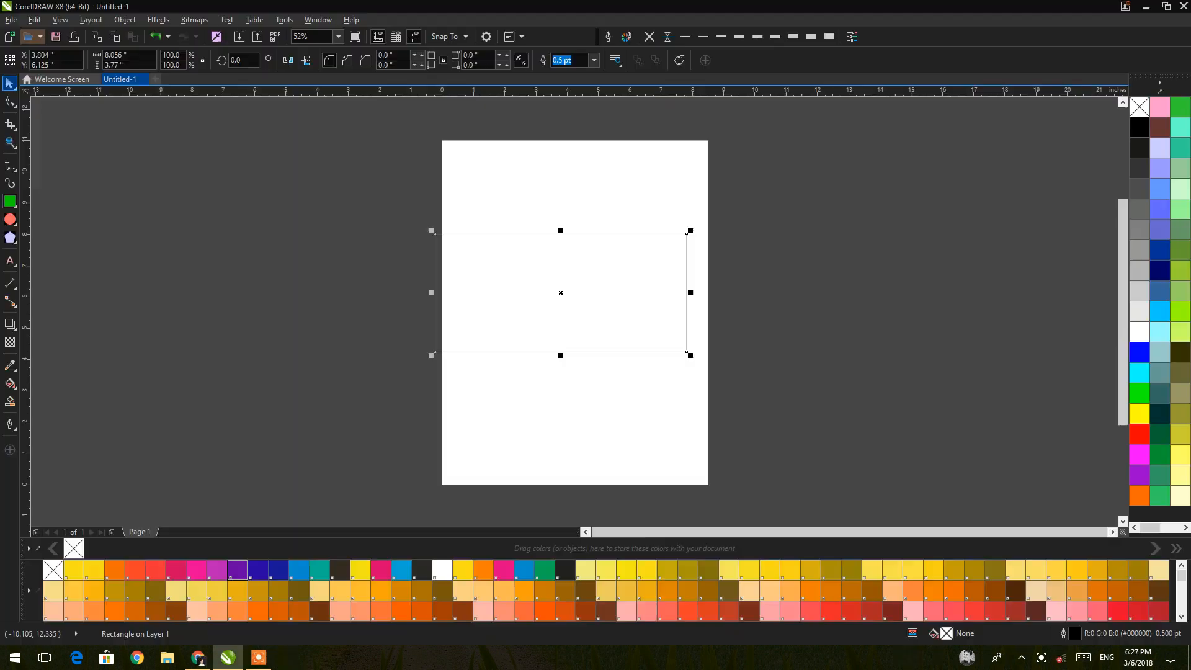
Set the document measurement units to pixels
key("Escape")
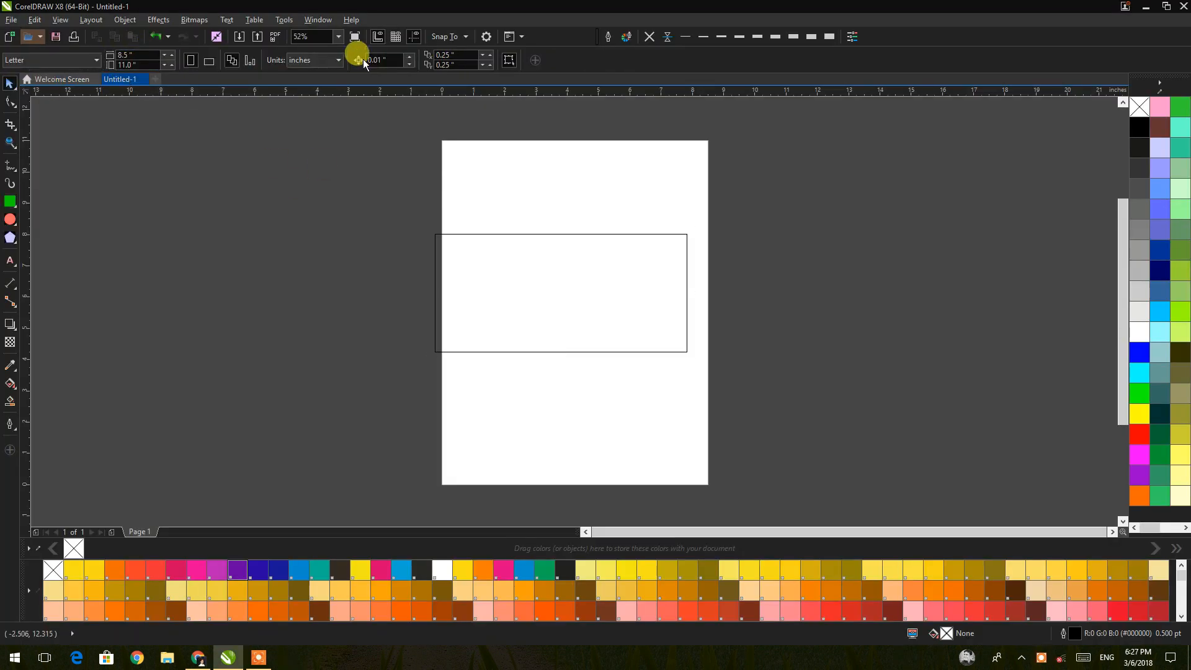
left_click(313, 59)
left_click(303, 124)
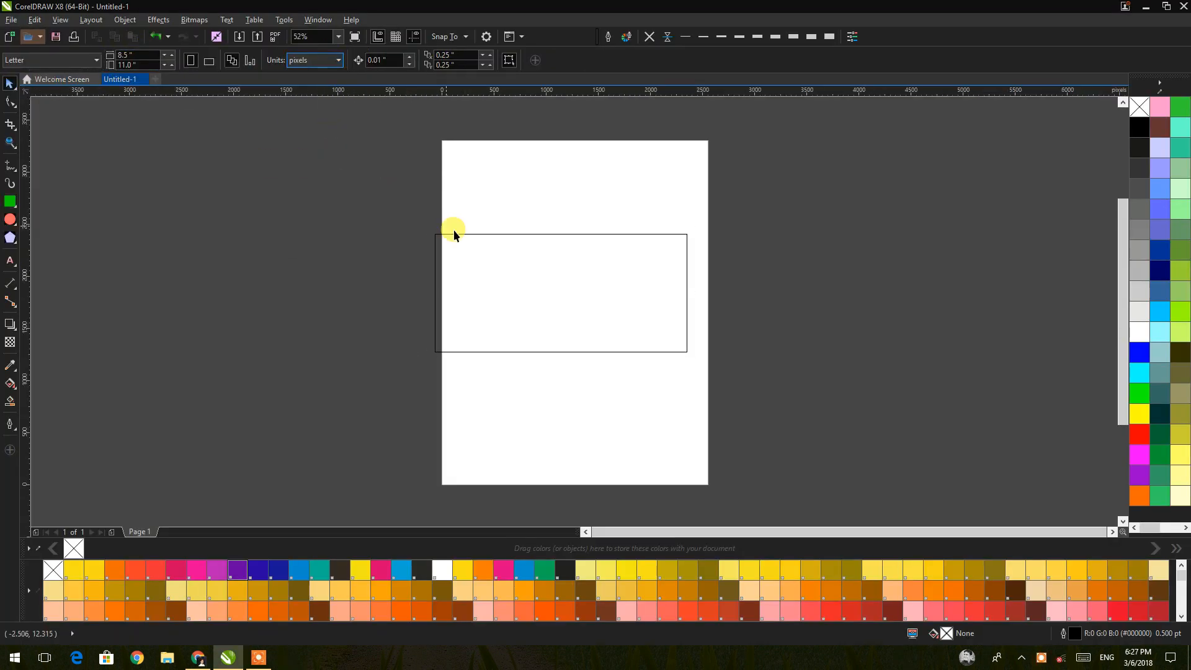
Resize the rectangle to 851 × 315 px, centre it on the page and zoom to it
left_click(452, 234)
left_click(133, 54)
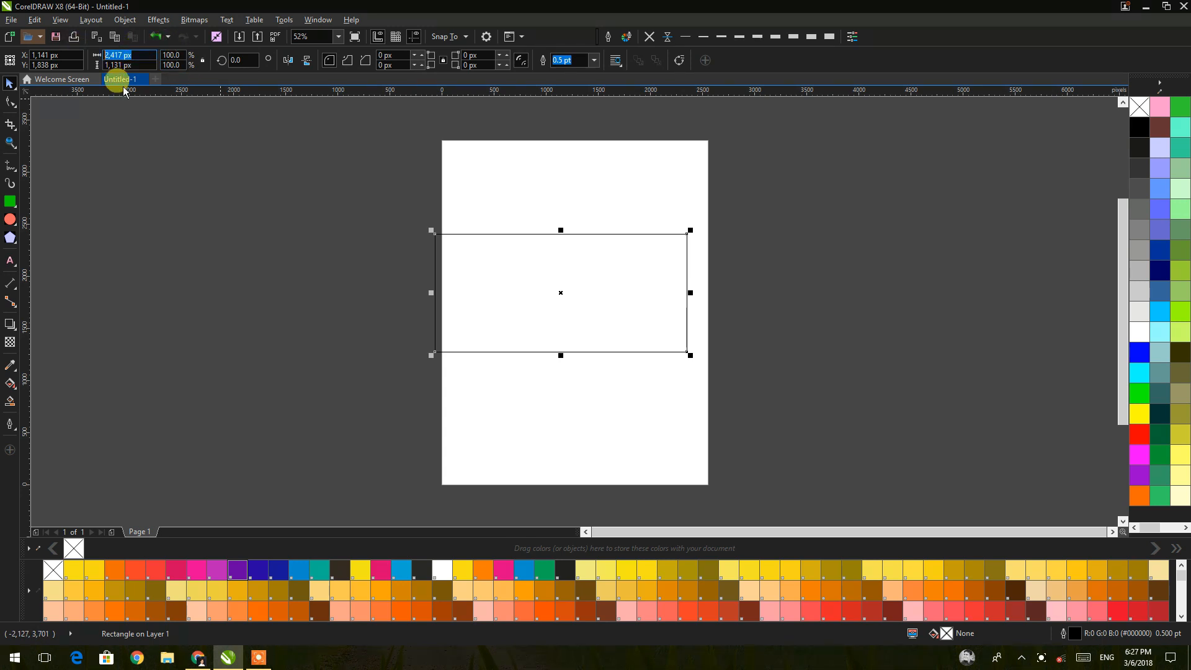
type("5")
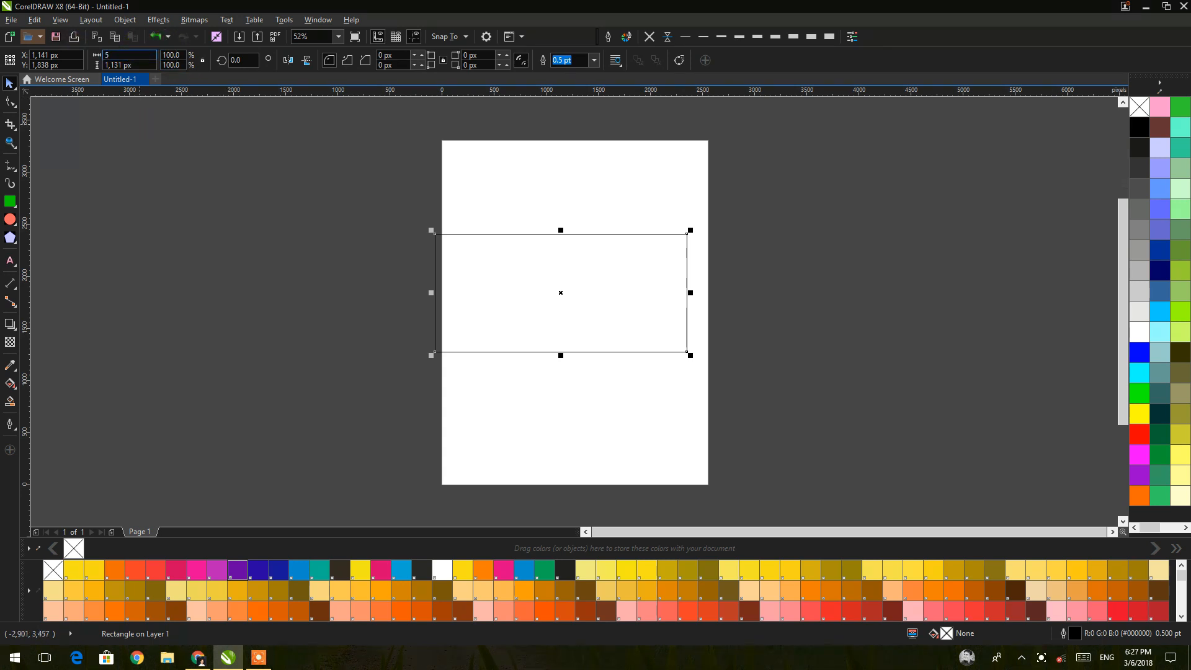
type("51")
key("Tab")
key("Return")
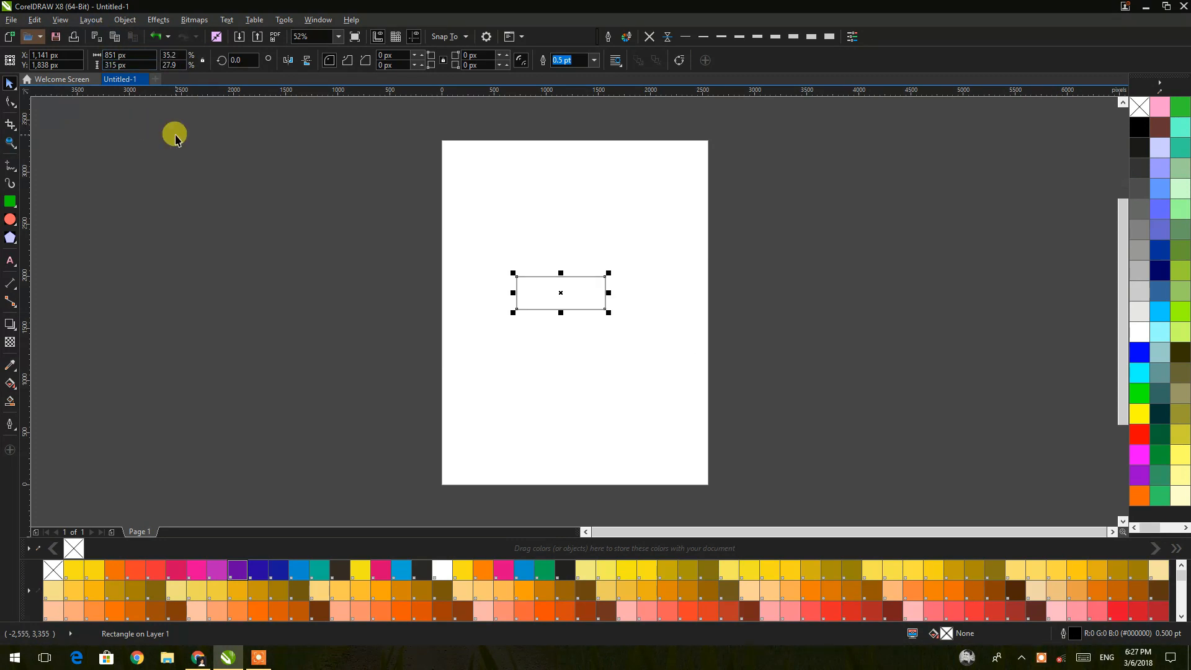
key("p")
key("shift+F2")
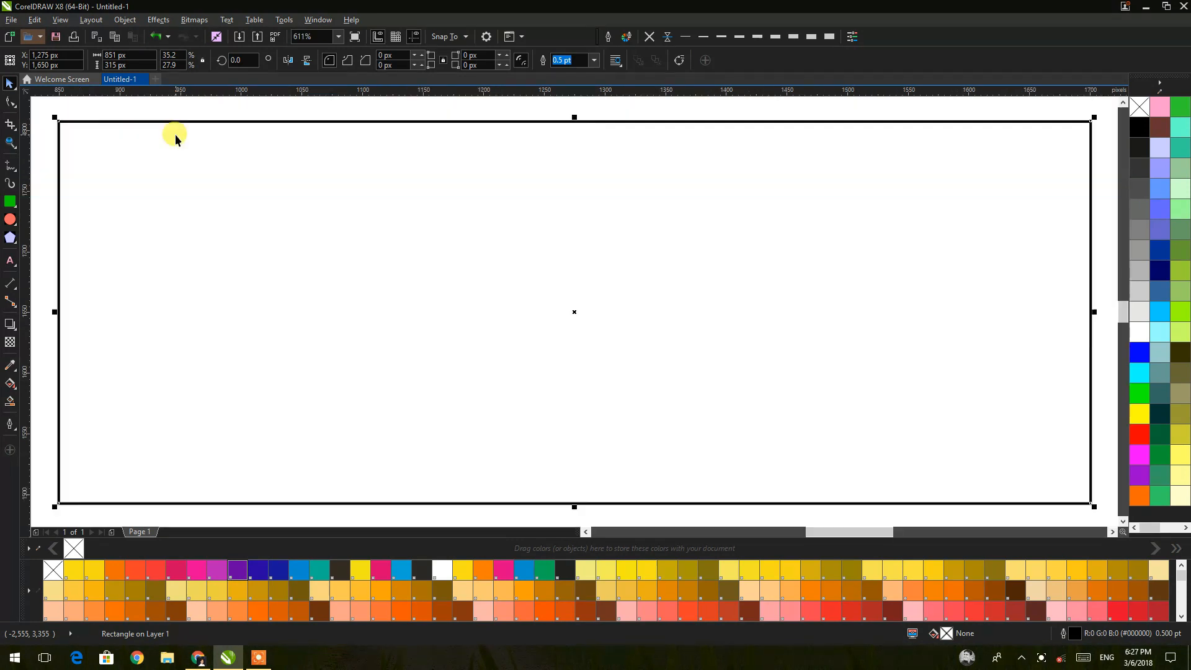
scroll(322, 221, "down", 2)
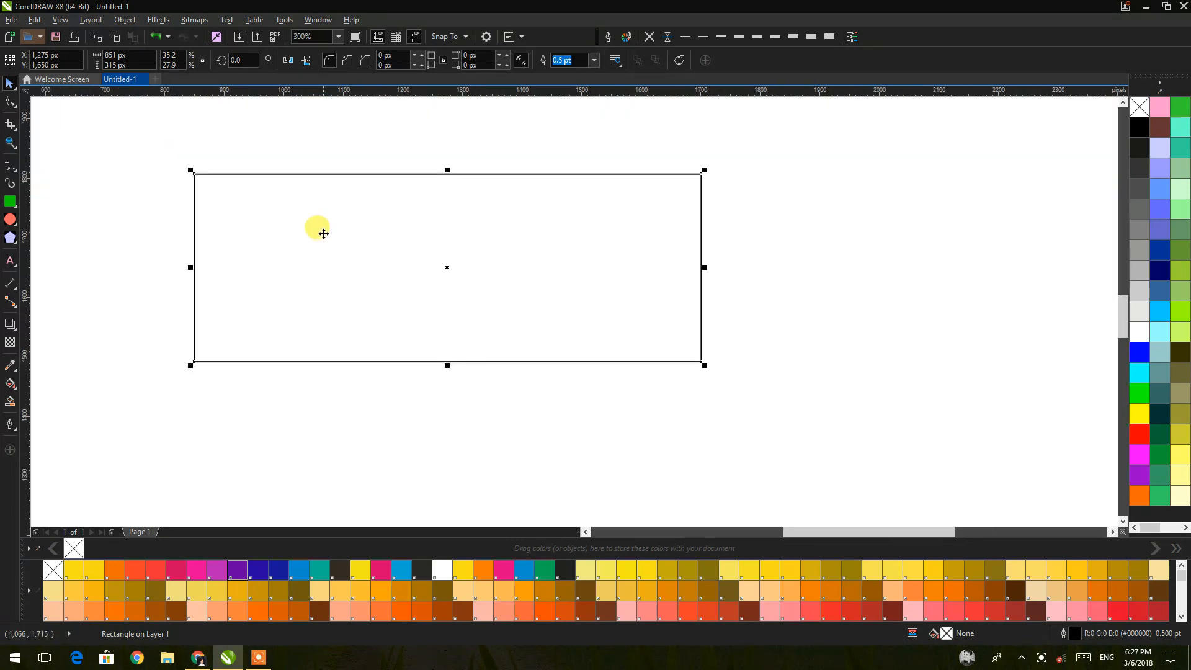
left_click(189, 154)
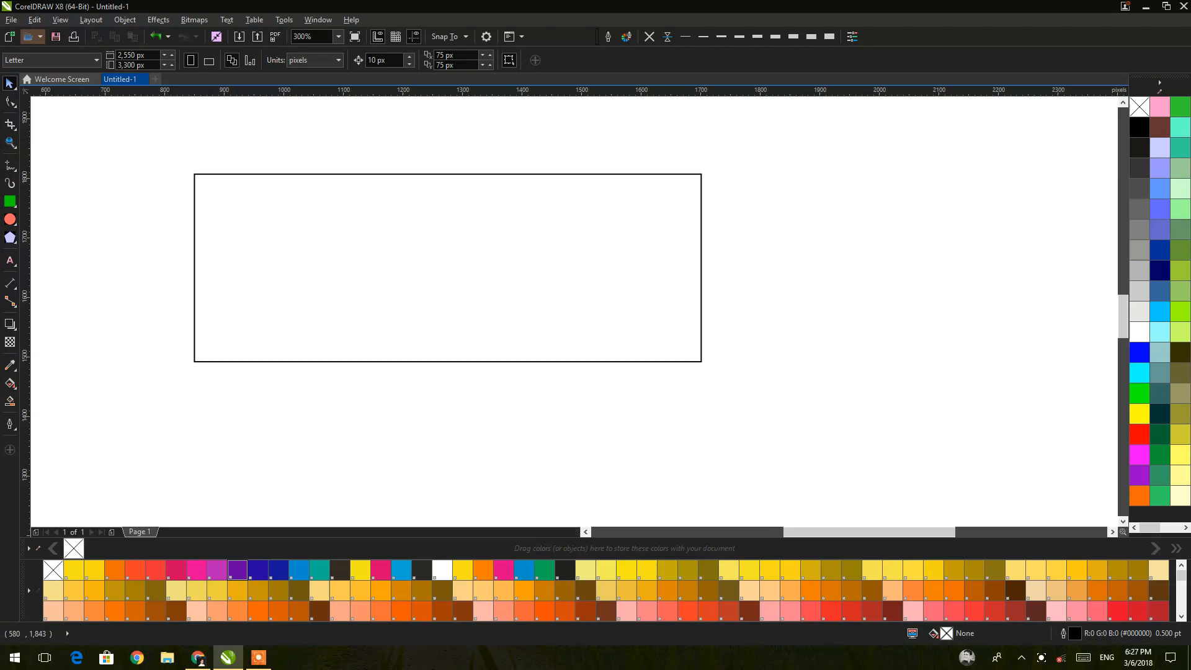
Draw a square, rotate it 45° into a diamond and move it into the banner's right half
left_click(10, 201)
left_click_drag(753, 160, 874, 280)
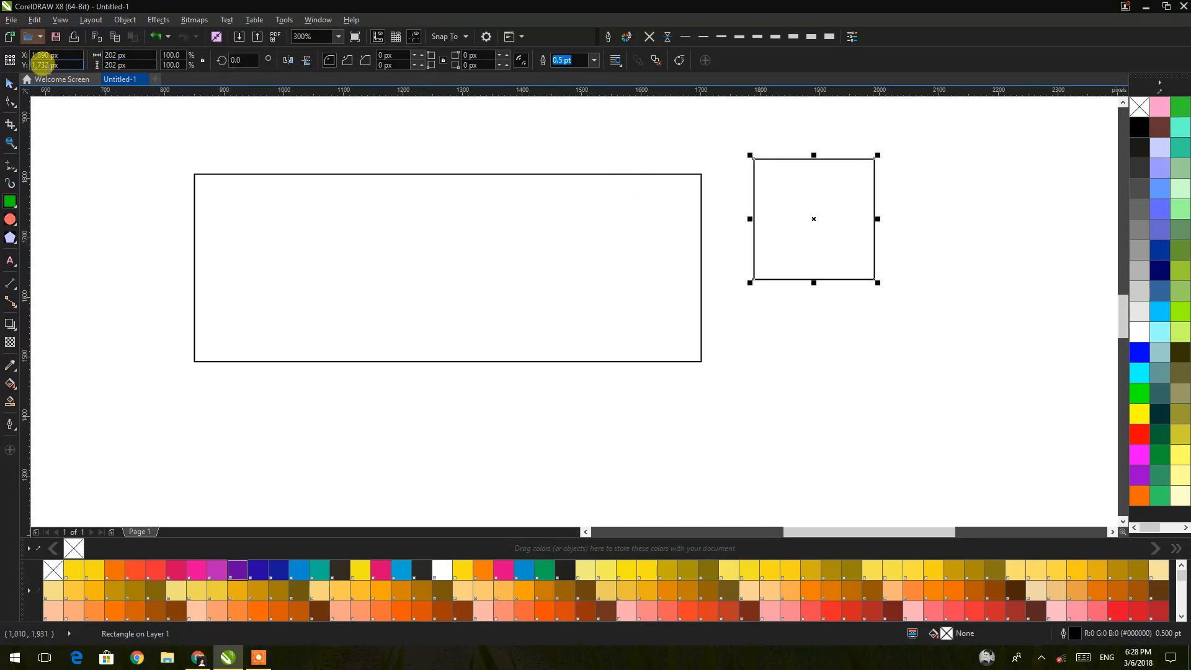
left_click(8, 85)
left_click(238, 60)
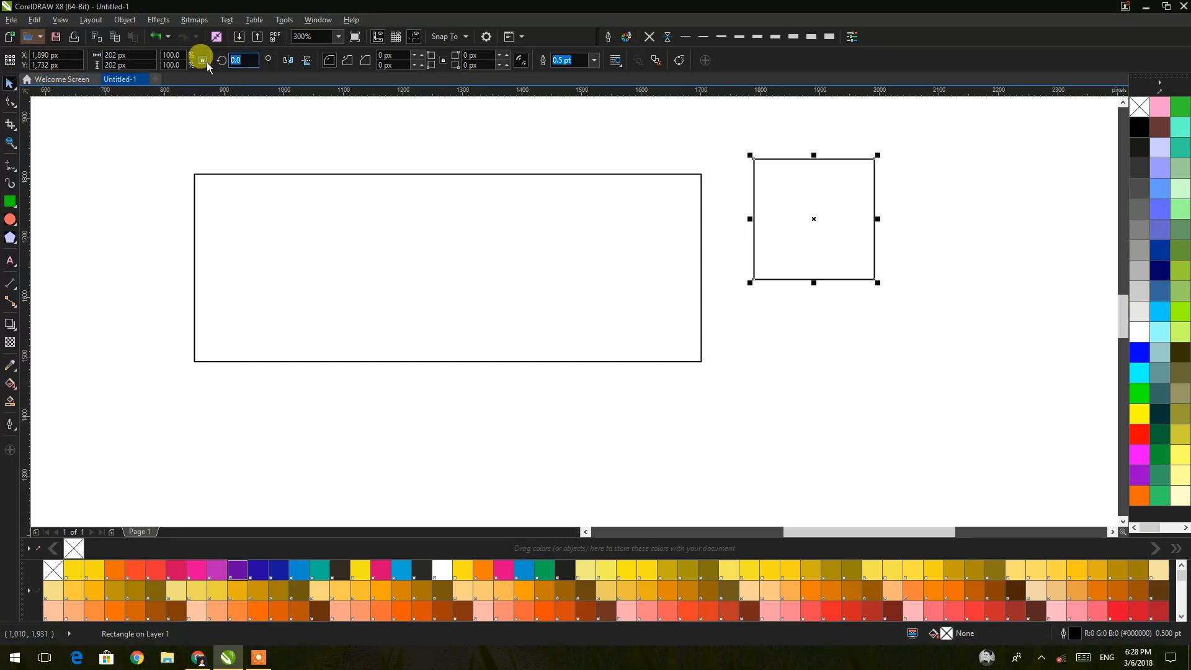
type("45")
key("Return")
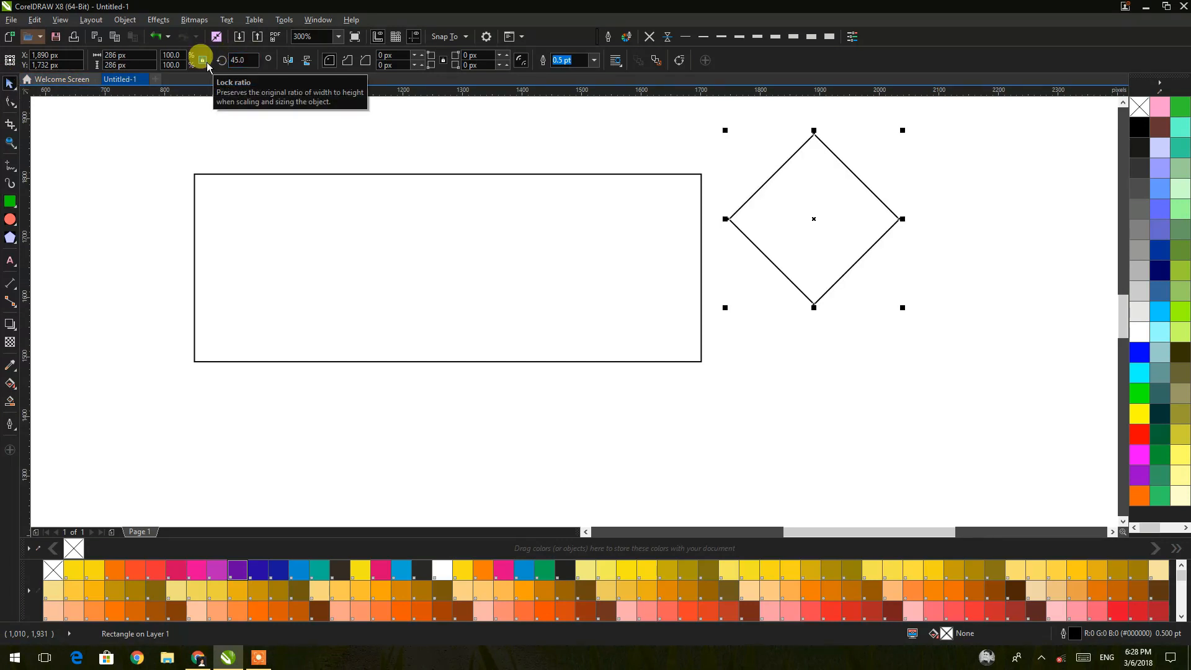
left_click_drag(768, 180, 521, 229)
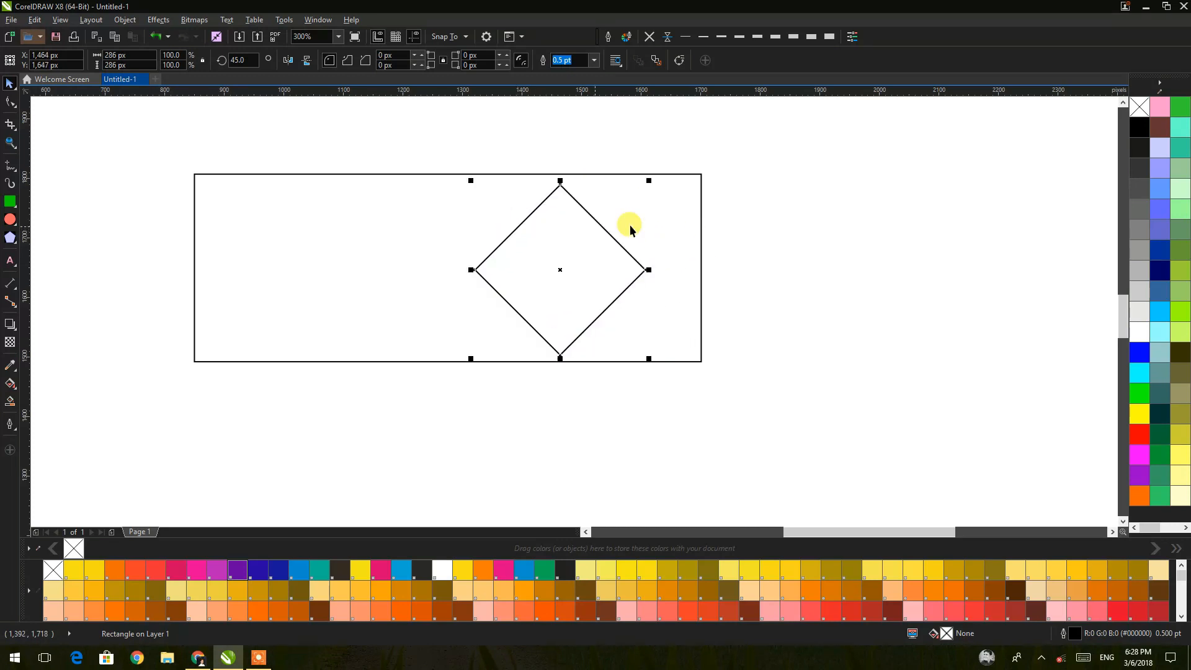
Drop a duplicate of the diamond just right of the banner
key("ctrl+a")
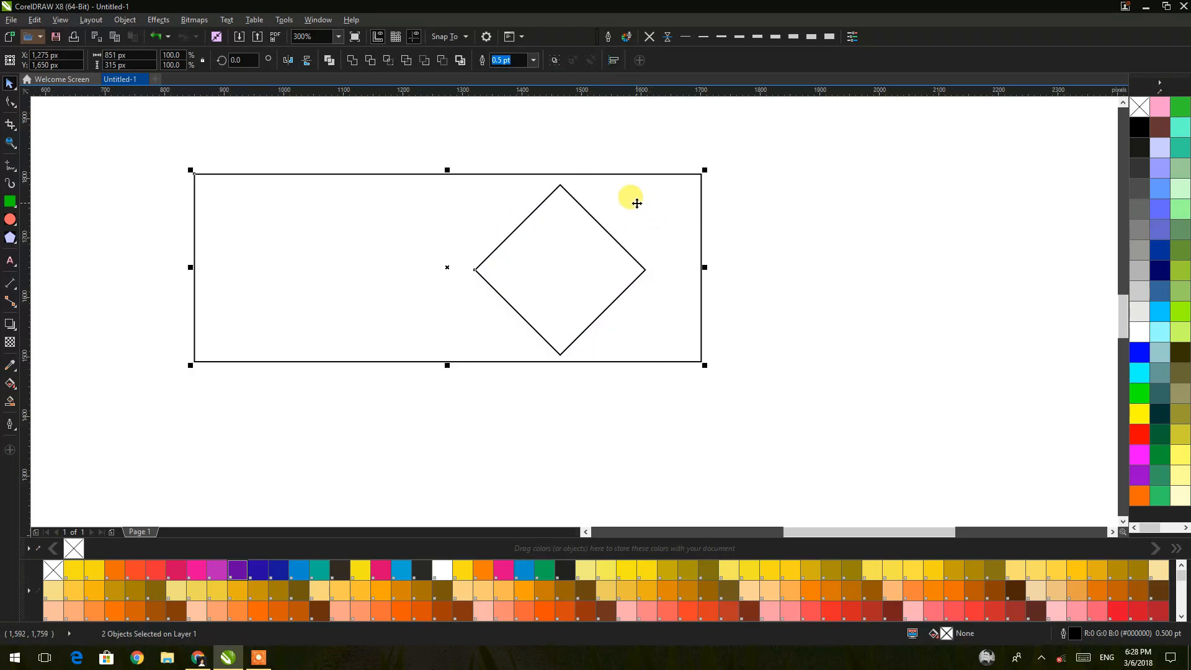
left_click(221, 199)
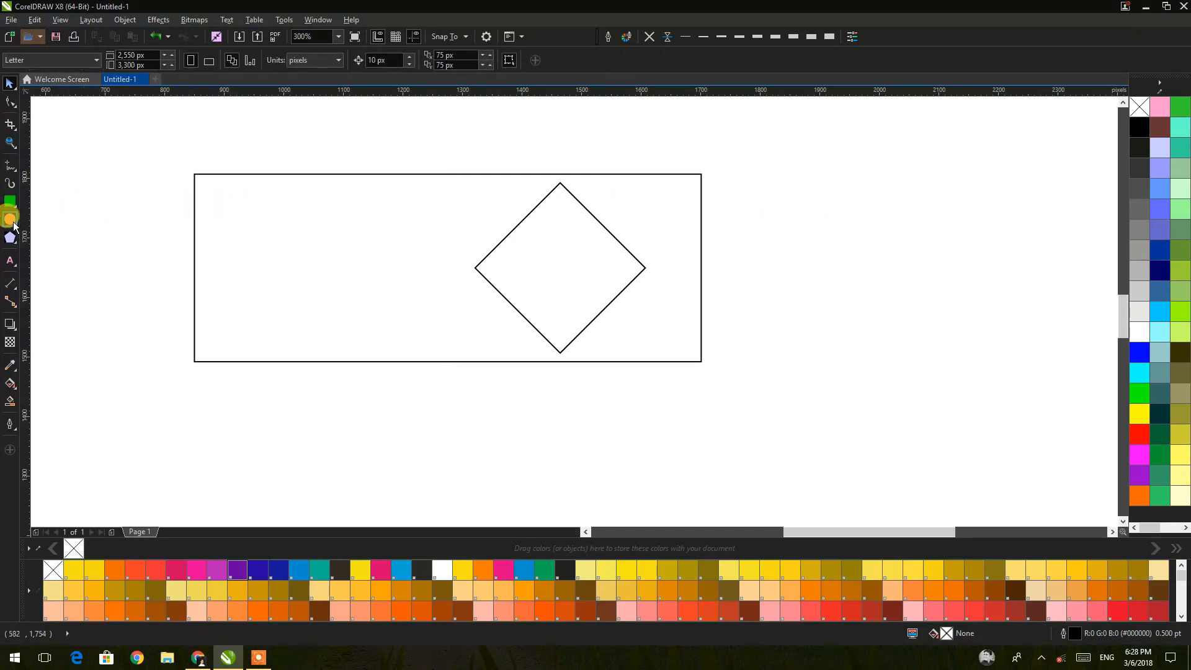
left_click_drag(594, 268, 834, 302)
right_click(834, 302)
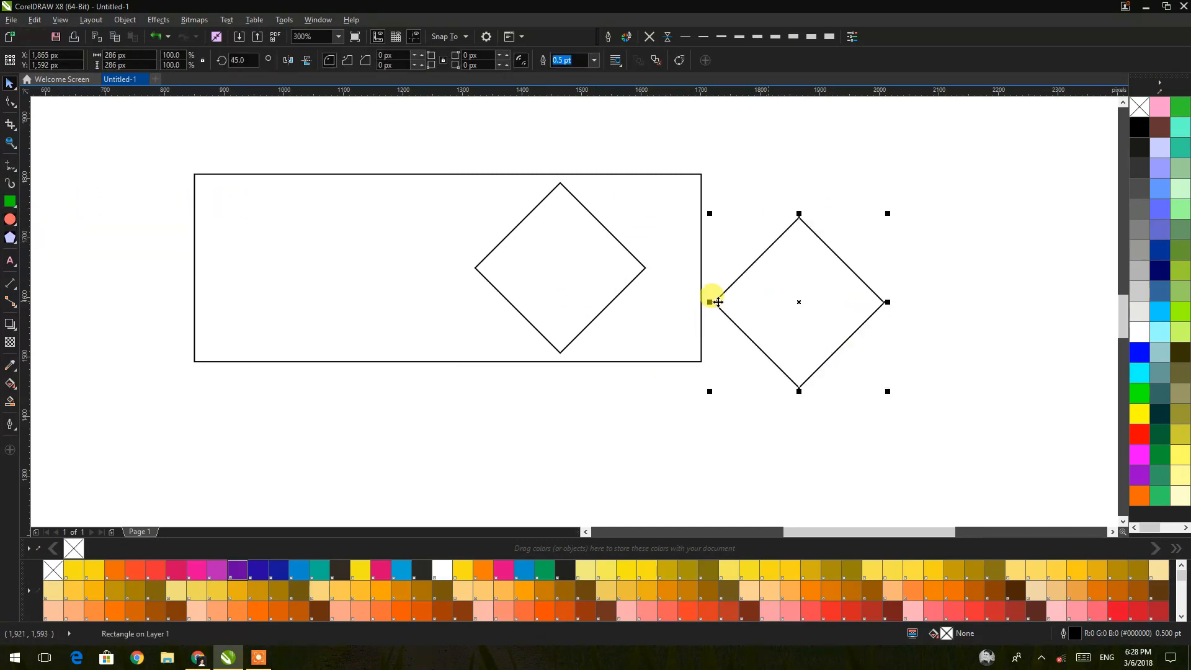
Draw a vertical line left of the banner with the Pen tool and rotate it 45°
left_click(17, 178)
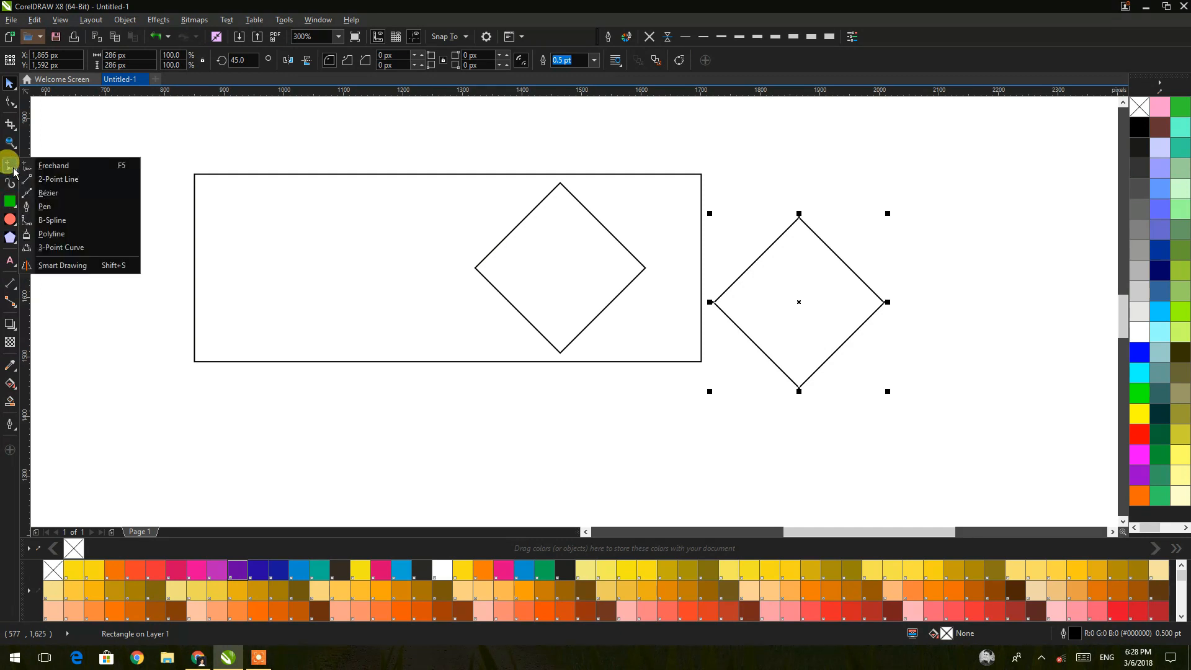
left_click(44, 206)
left_click(128, 203)
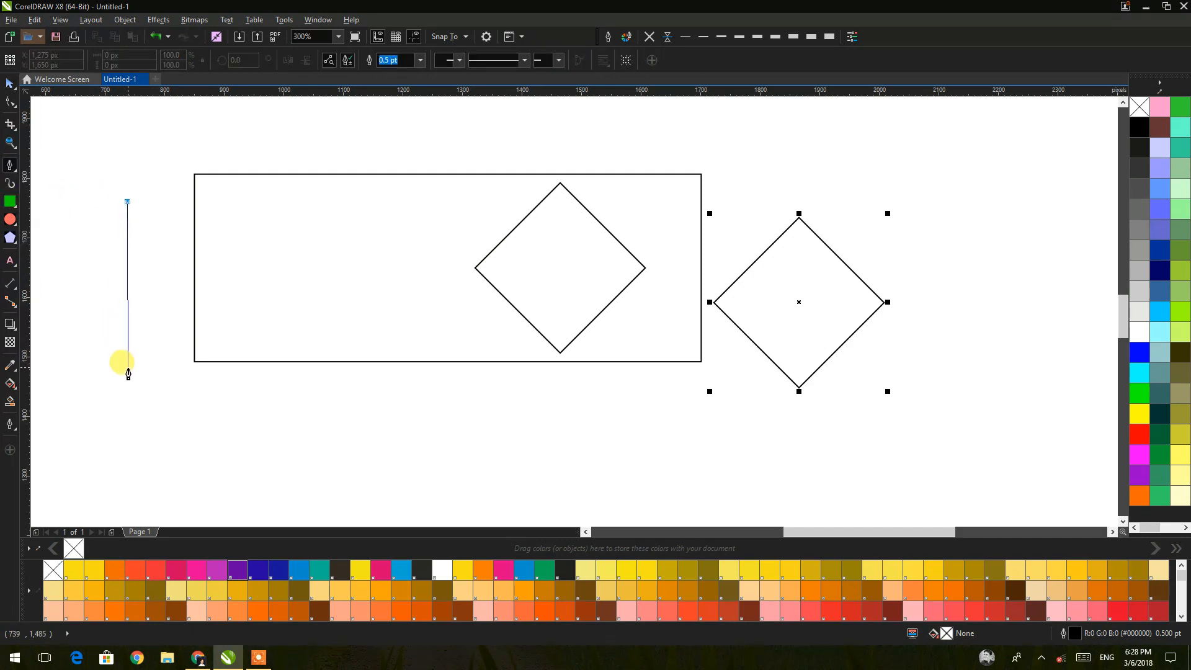
left_click(127, 389)
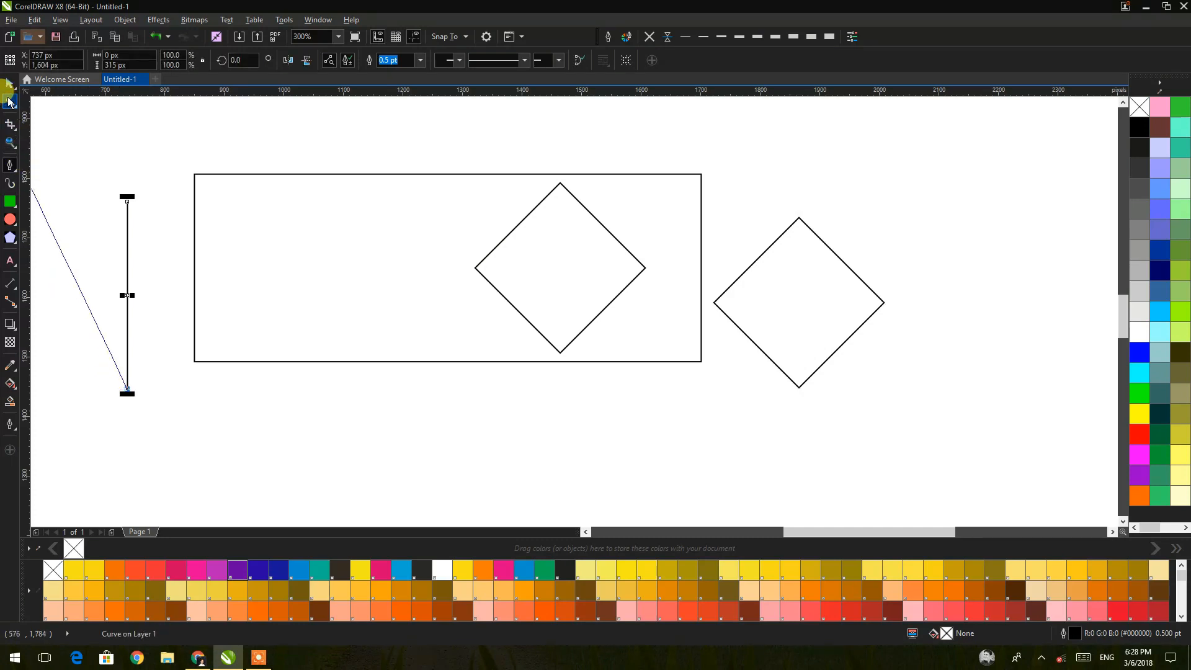
left_click(10, 83)
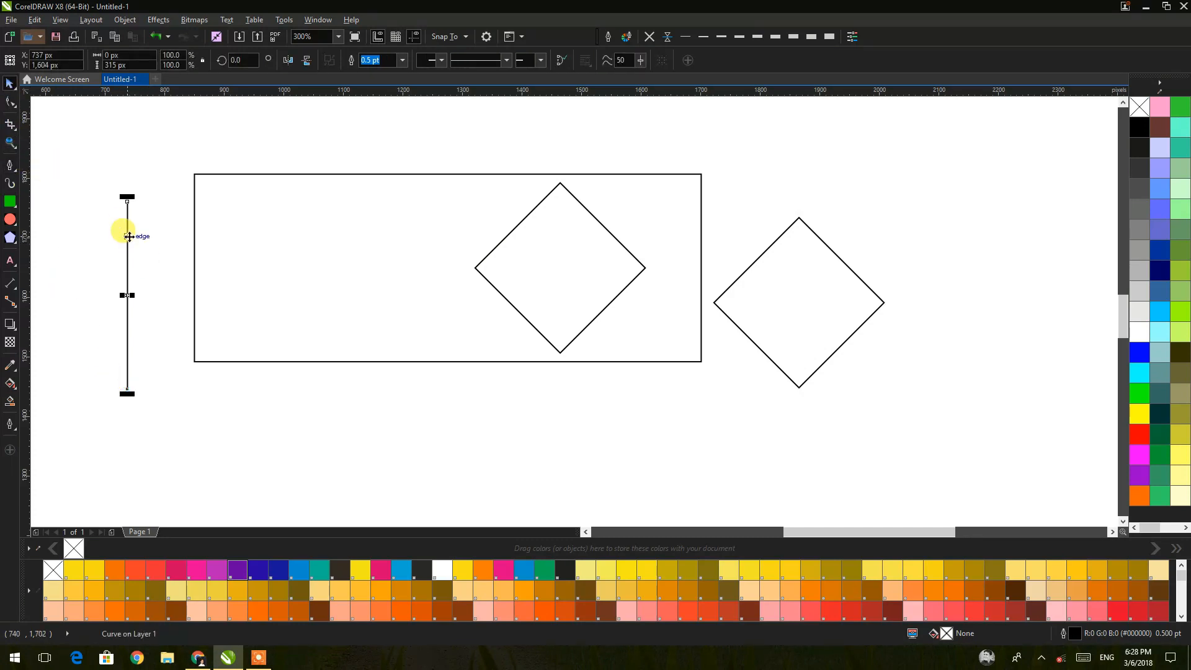
left_click(245, 64)
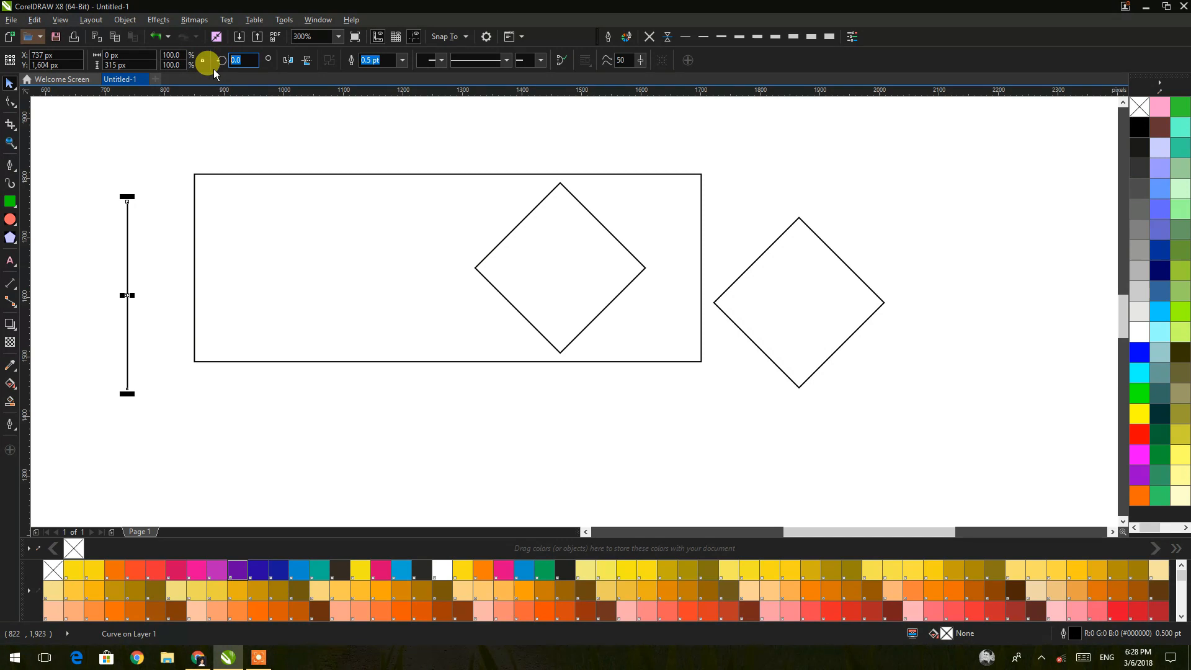
type("45")
key("Return")
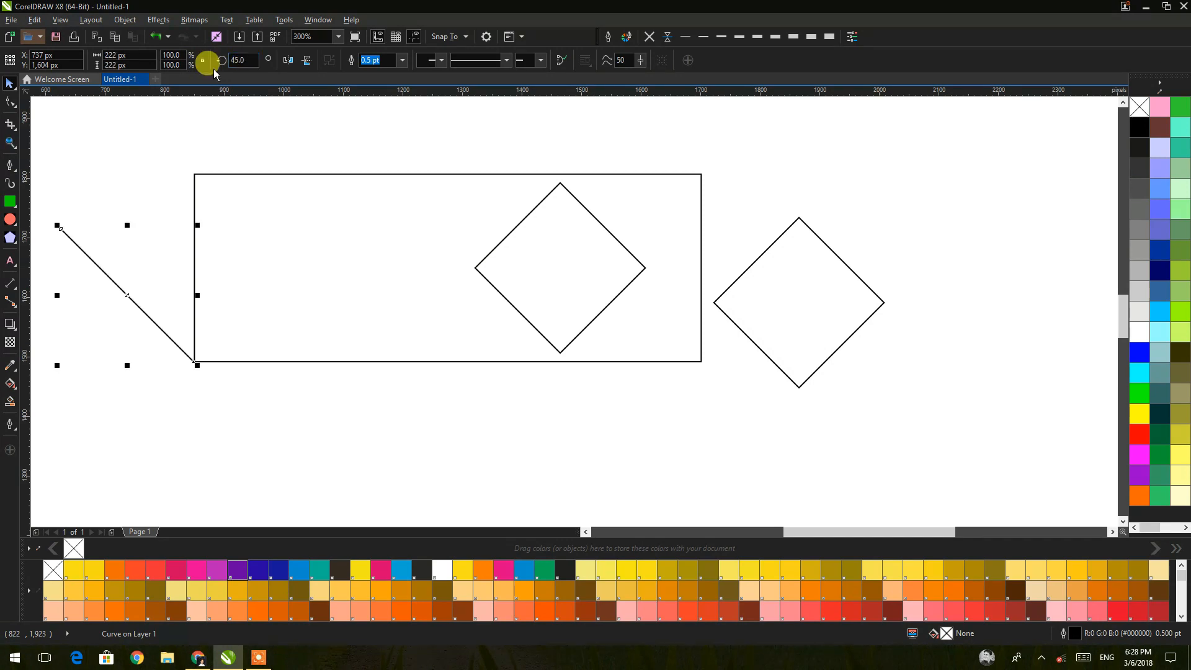
Mirror copies of the 45° line and lay them along the diamond's edges
left_click_drag(58, 295, 212, 306)
left_click_drag(313, 242, 482, 273)
left_click_drag(176, 346, 499, 246)
left_click_drag(419, 264, 560, 291)
left_click_drag(594, 241, 678, 306)
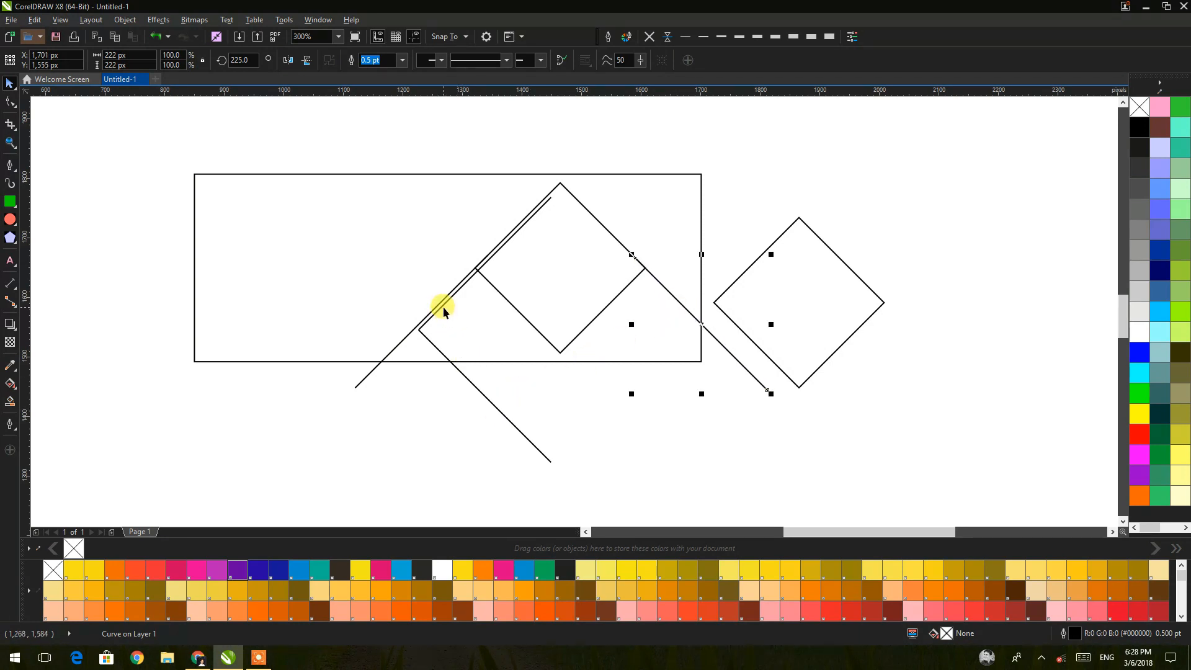
left_click_drag(443, 307, 653, 265)
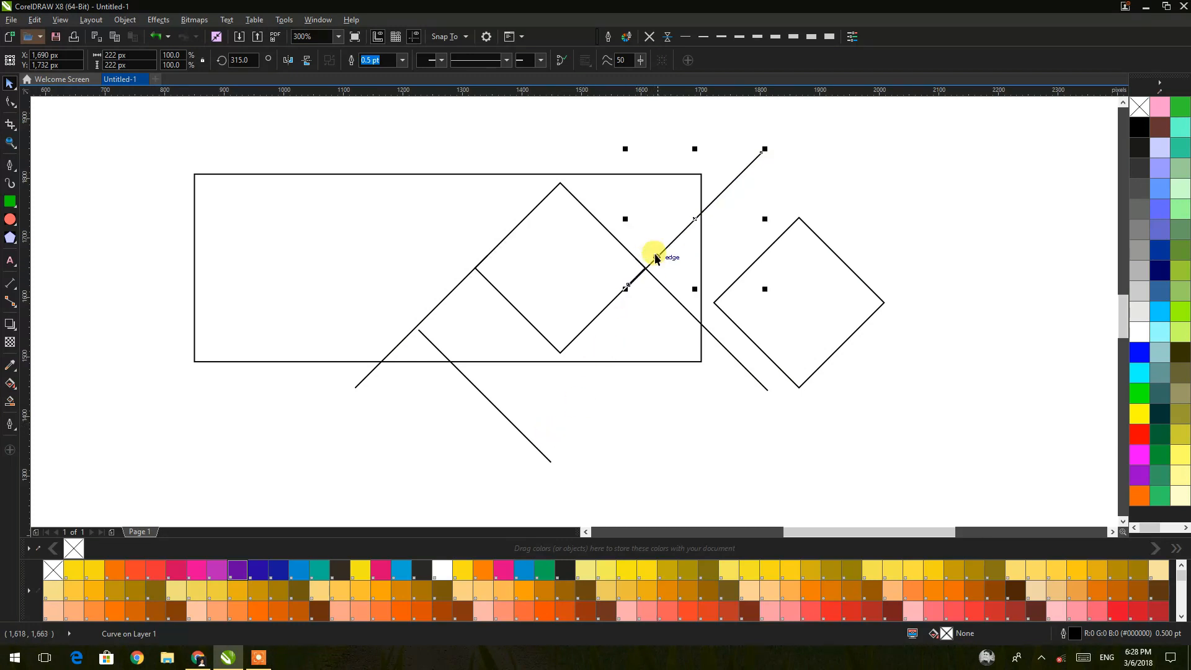
Snap the line ends to the crossing point and extend one to the diamond's top corner
scroll(639, 273, "up", 1)
scroll(637, 276, "up", 1)
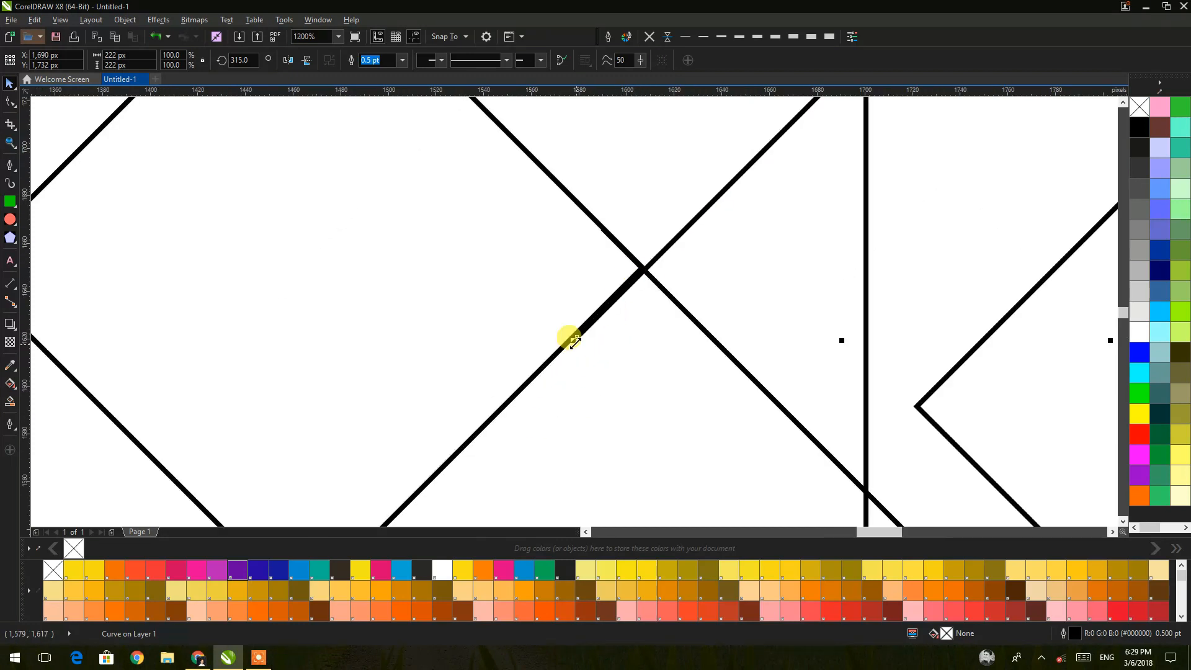
left_click_drag(576, 336, 641, 268)
scroll(641, 268, "down", 2)
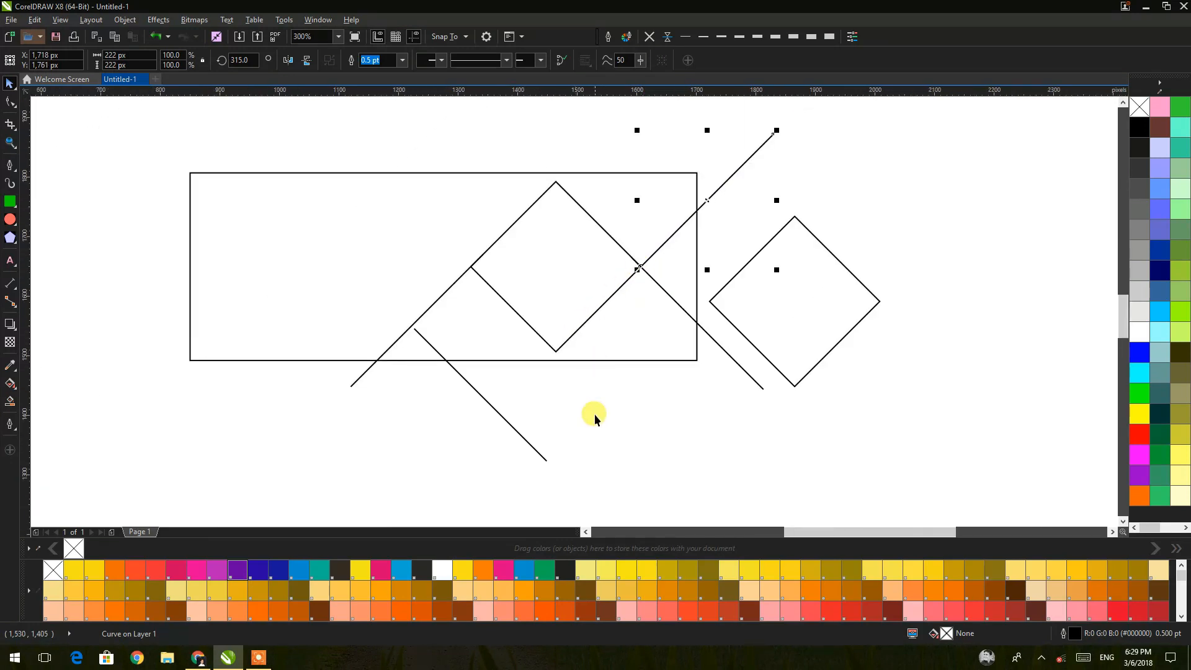
left_click(538, 456)
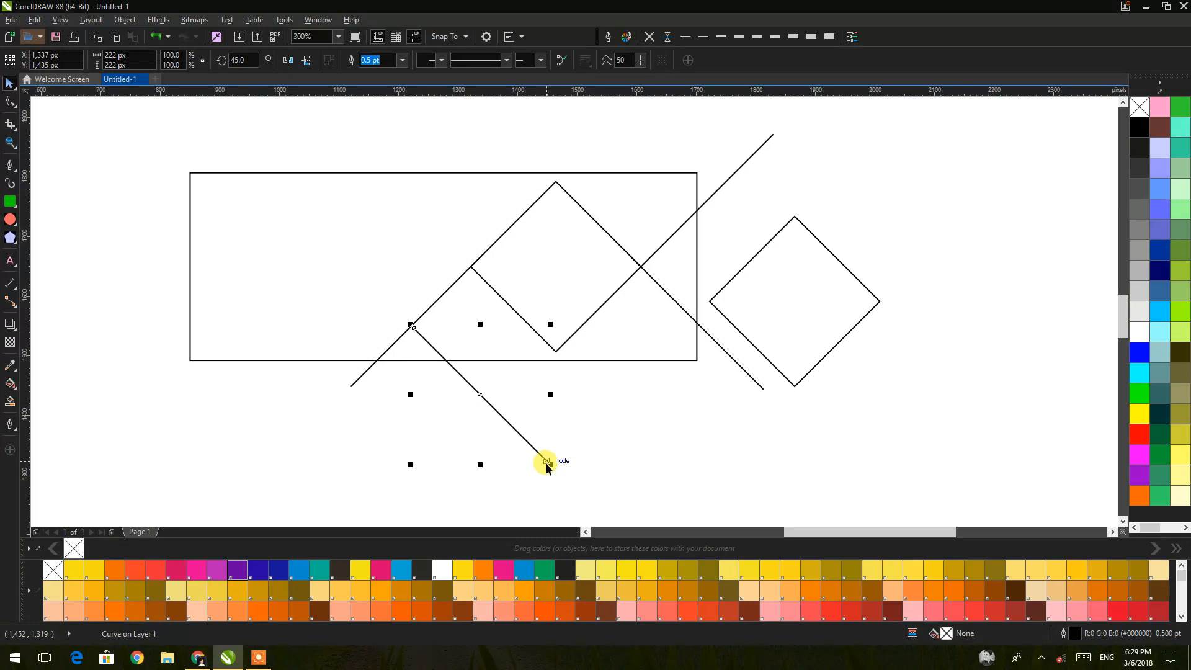
left_click_drag(547, 464, 557, 187)
left_click(604, 341)
scroll(601, 340, "down", 1)
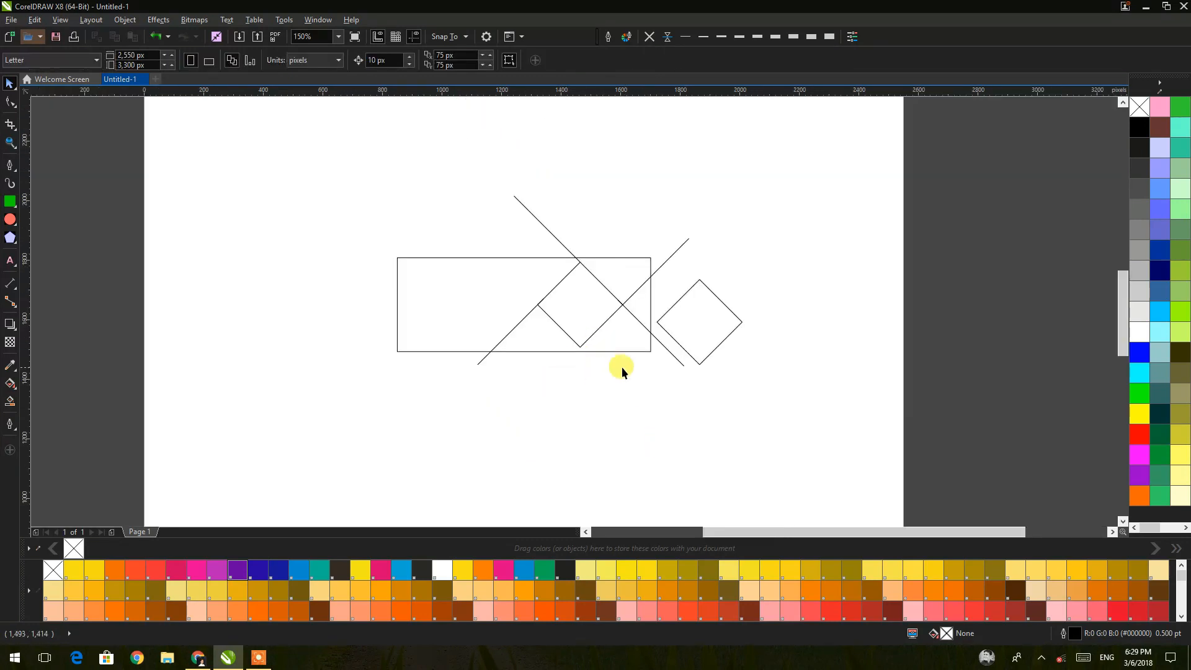
Make a smaller copy of the banner's diamond and position it below the crossing
left_click_drag(622, 368, 541, 375)
scroll(549, 359, "up", 1)
left_click(659, 334)
left_click_drag(774, 396, 536, 298)
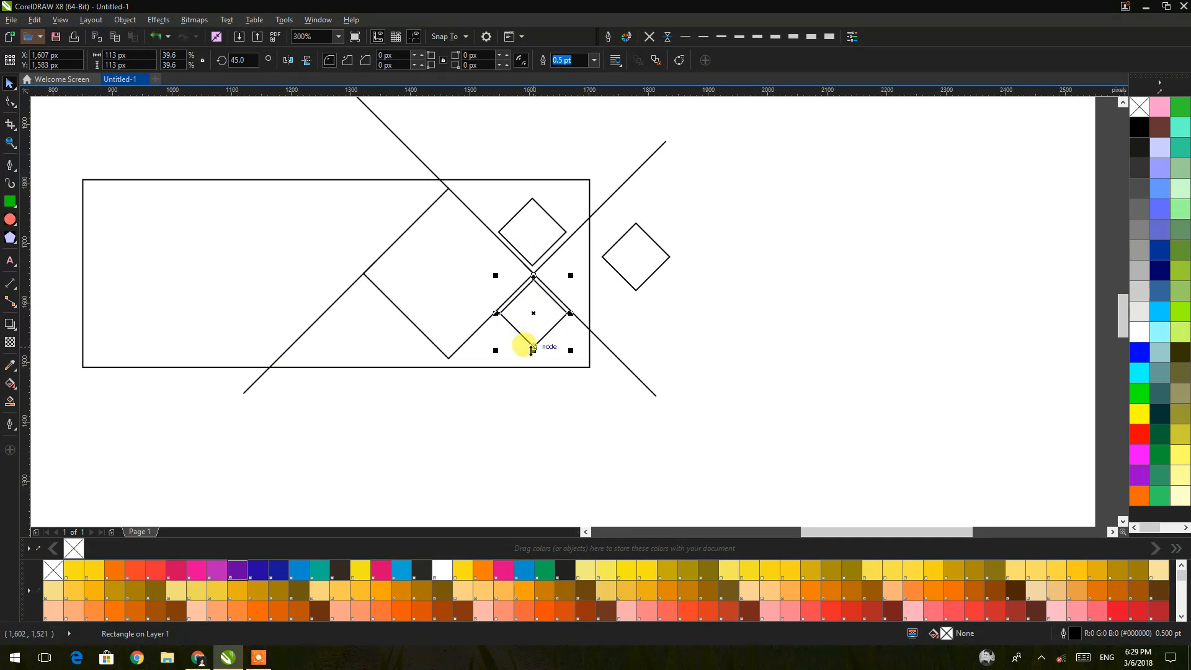
left_click_drag(566, 346, 580, 359)
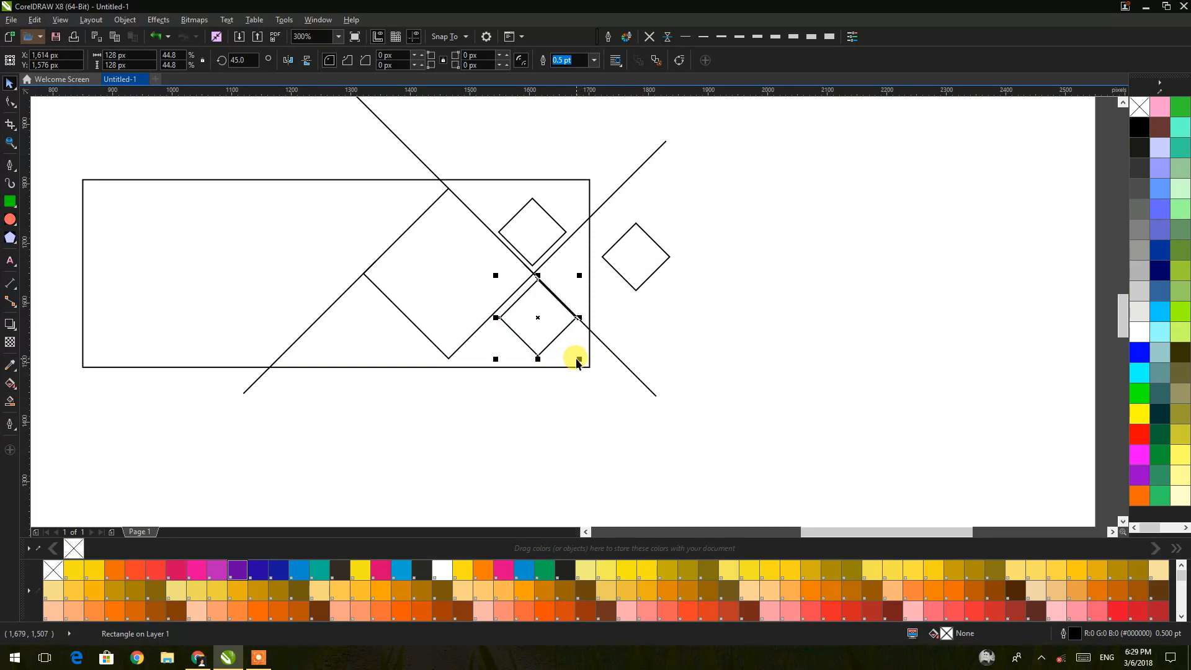
mouse_move(538, 317)
left_mouse_down()
mouse_move(530, 324)
mouse_move(542, 295)
left_mouse_up()
scroll(538, 299, "up", 3)
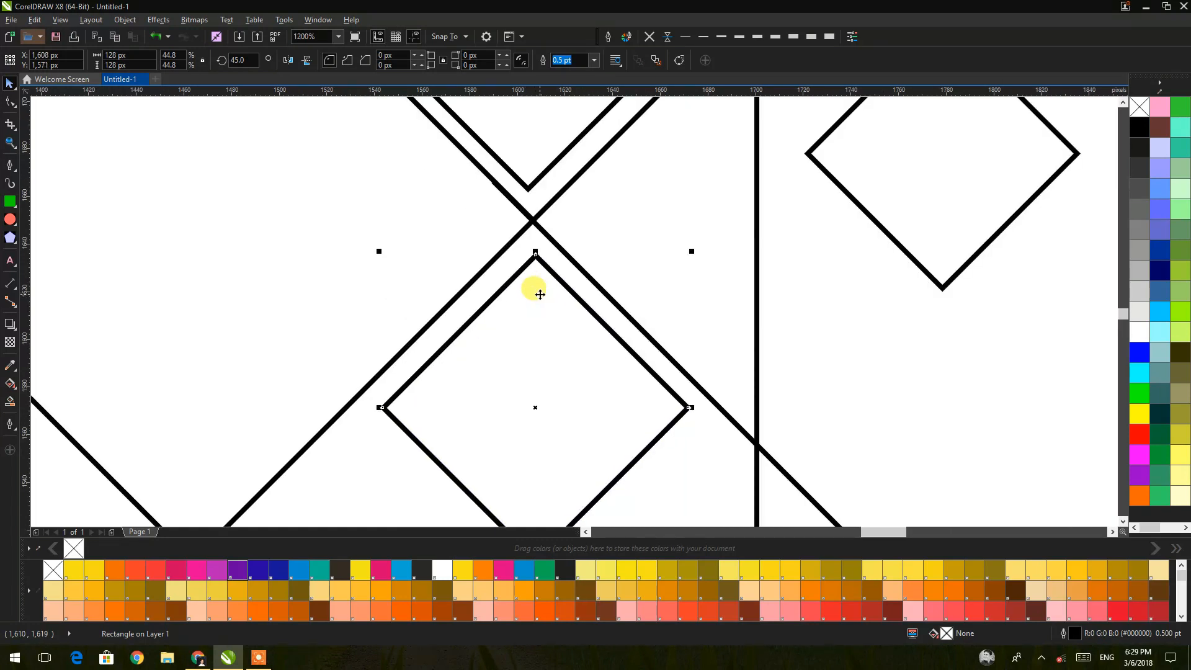
scroll(540, 295, "down", 2)
left_click(645, 259)
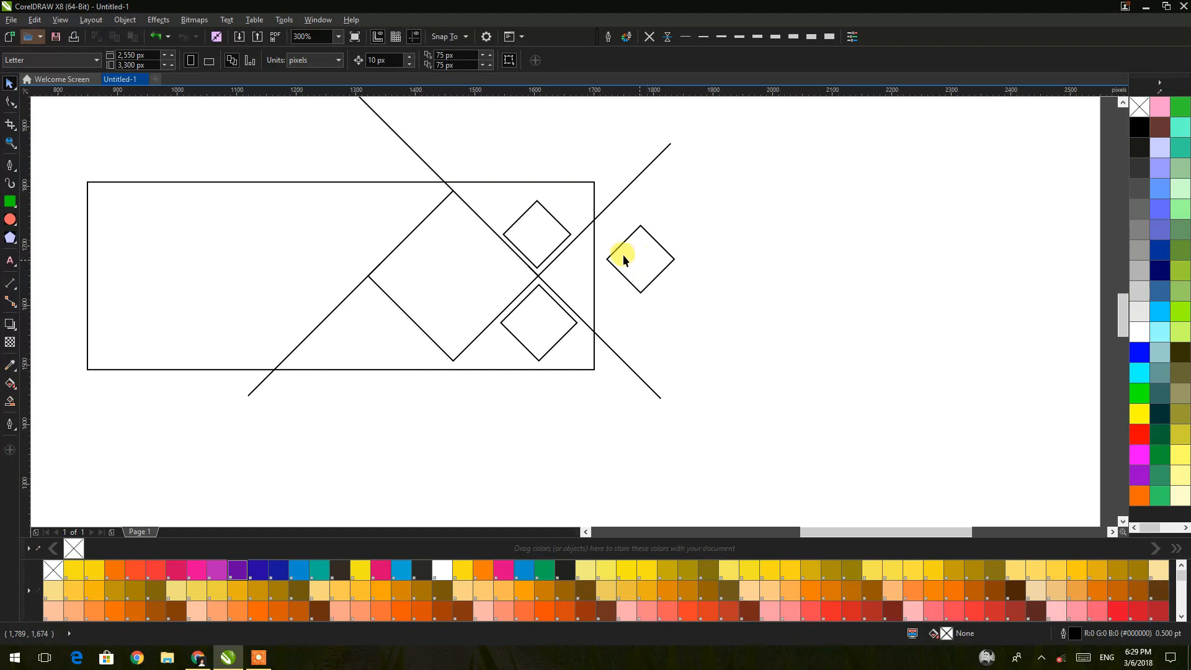
Scale the upper diamond to 133 × 133 px and nudge it into the gap above the crossing
left_click(520, 218)
scroll(514, 198, "up", 1)
left_click_drag(485, 198, 462, 159)
left_click_drag(550, 253, 561, 258)
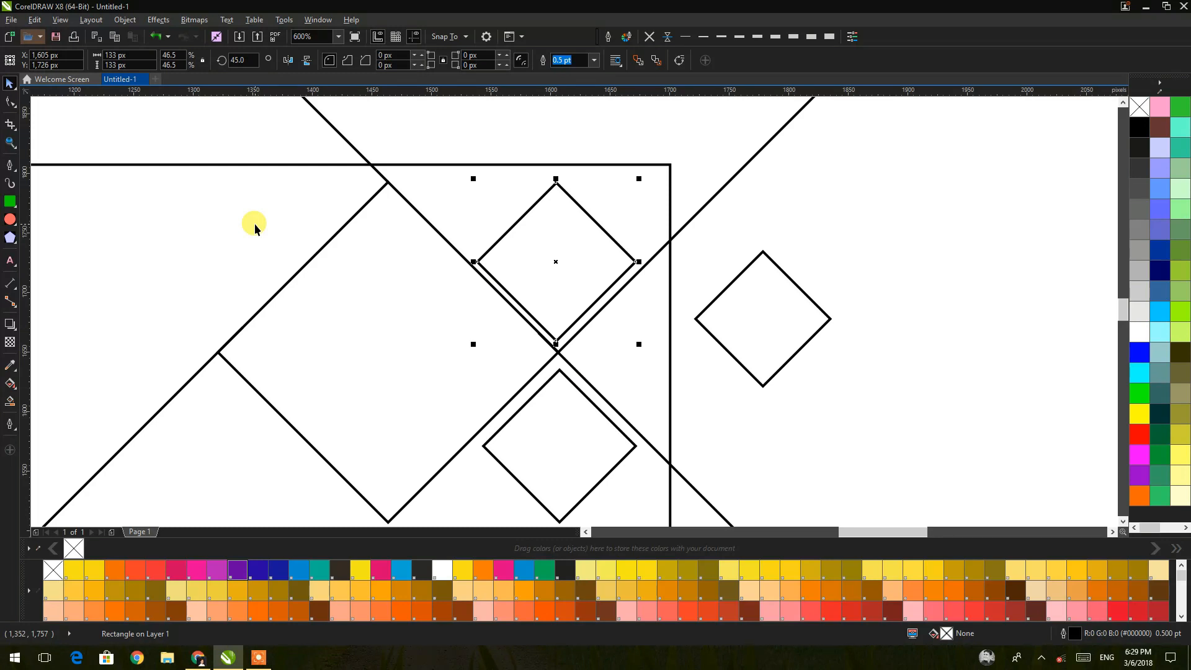
left_click_drag(583, 251, 587, 252)
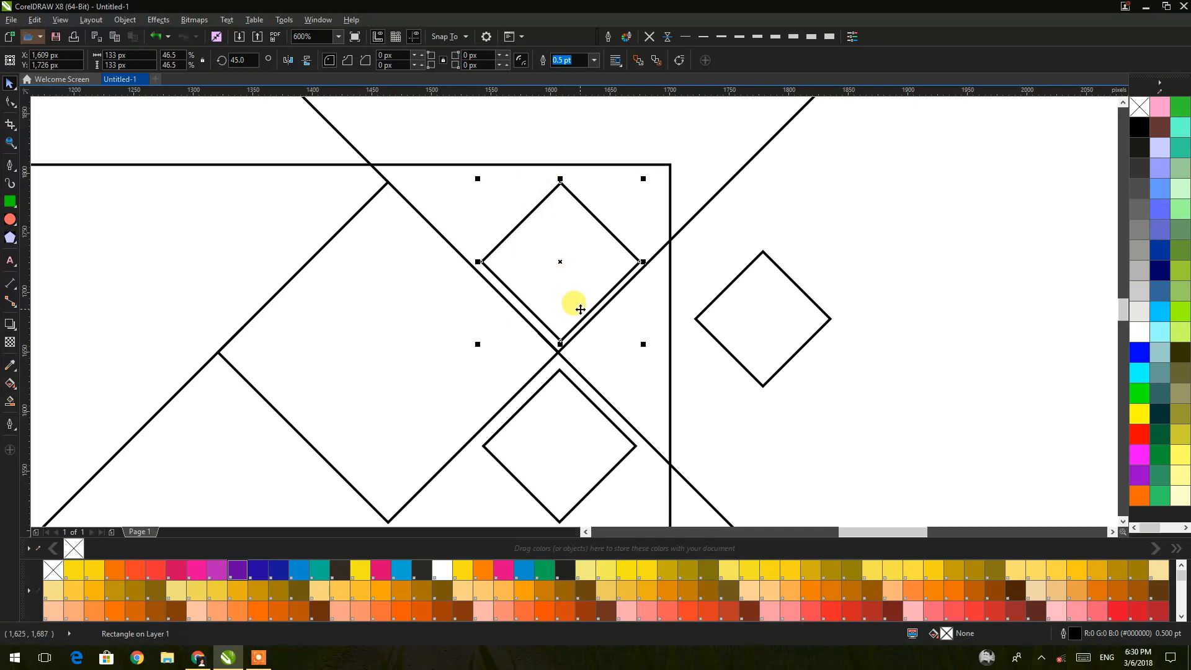
scroll(577, 310, "up", 4)
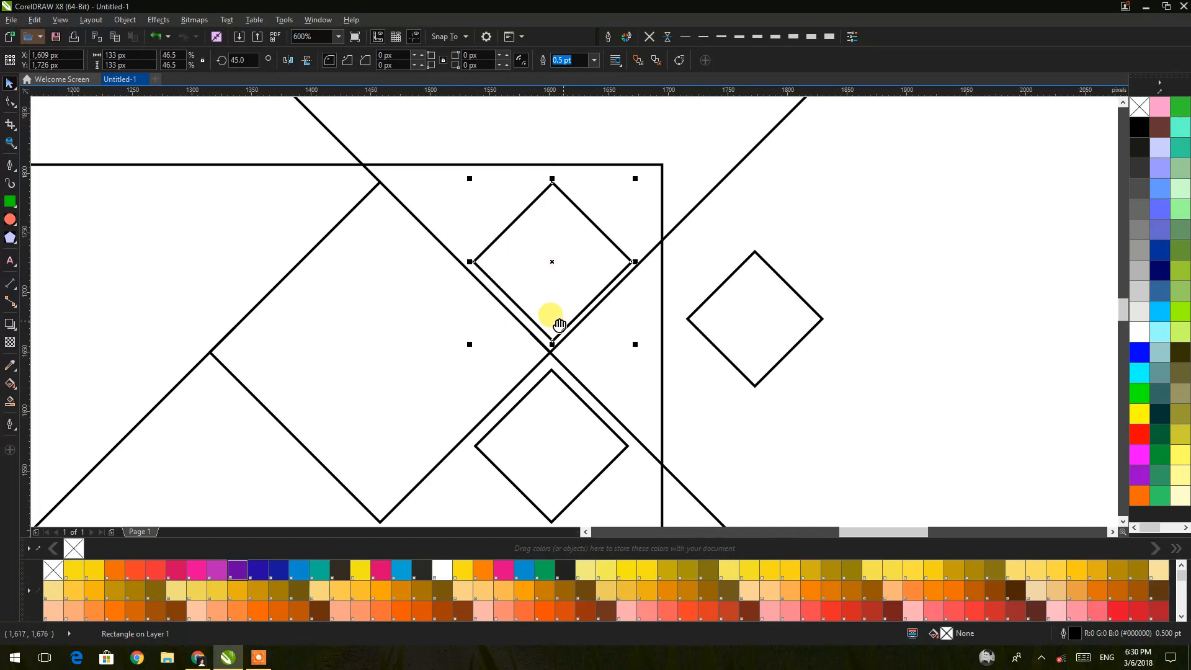
left_click_drag(545, 357, 518, 349)
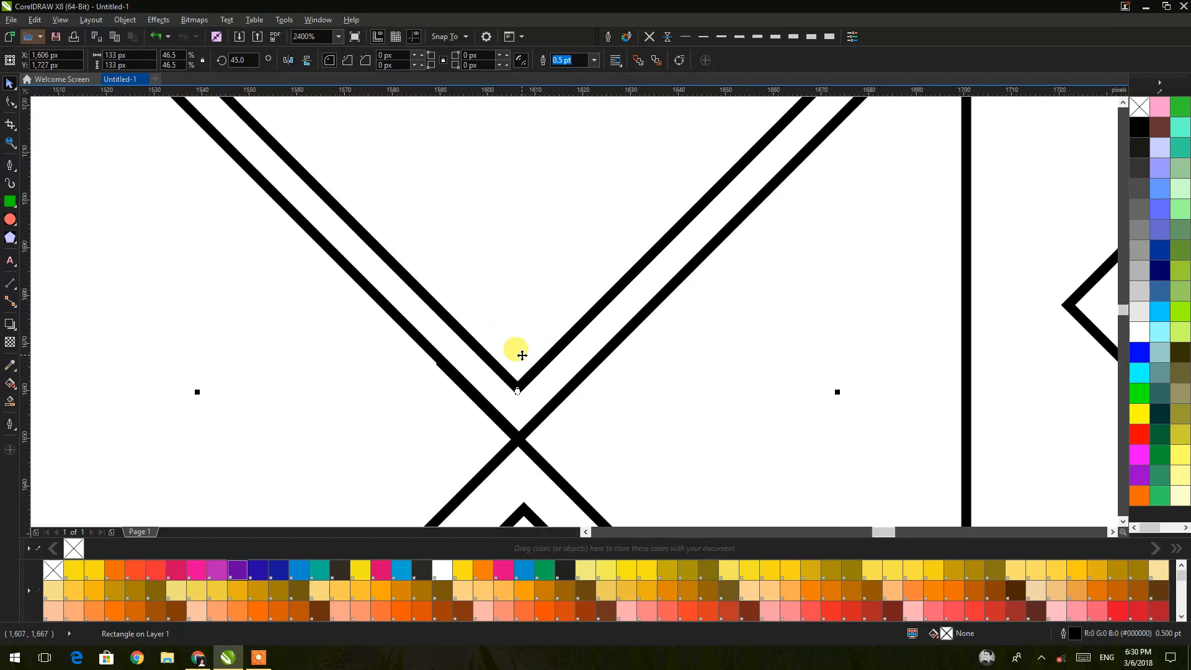
scroll(521, 350, "down", 4)
left_click(837, 251)
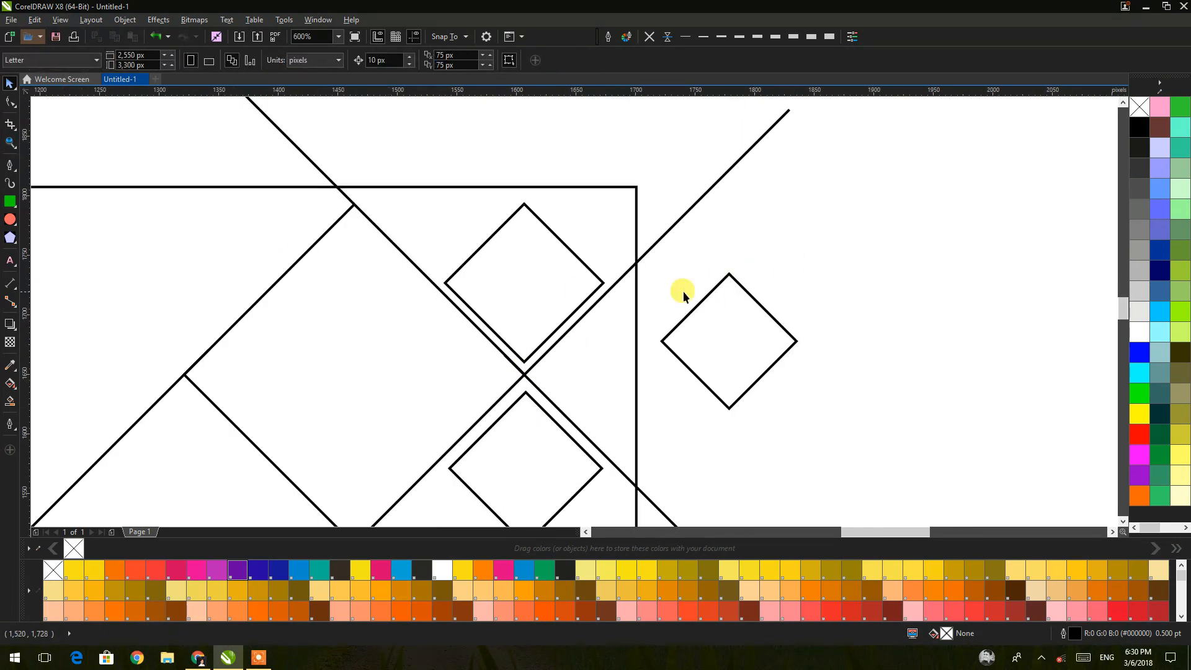
Make a tiny black-filled copy of the right-hand diamond and move it toward the crossing lines
left_click(727, 324)
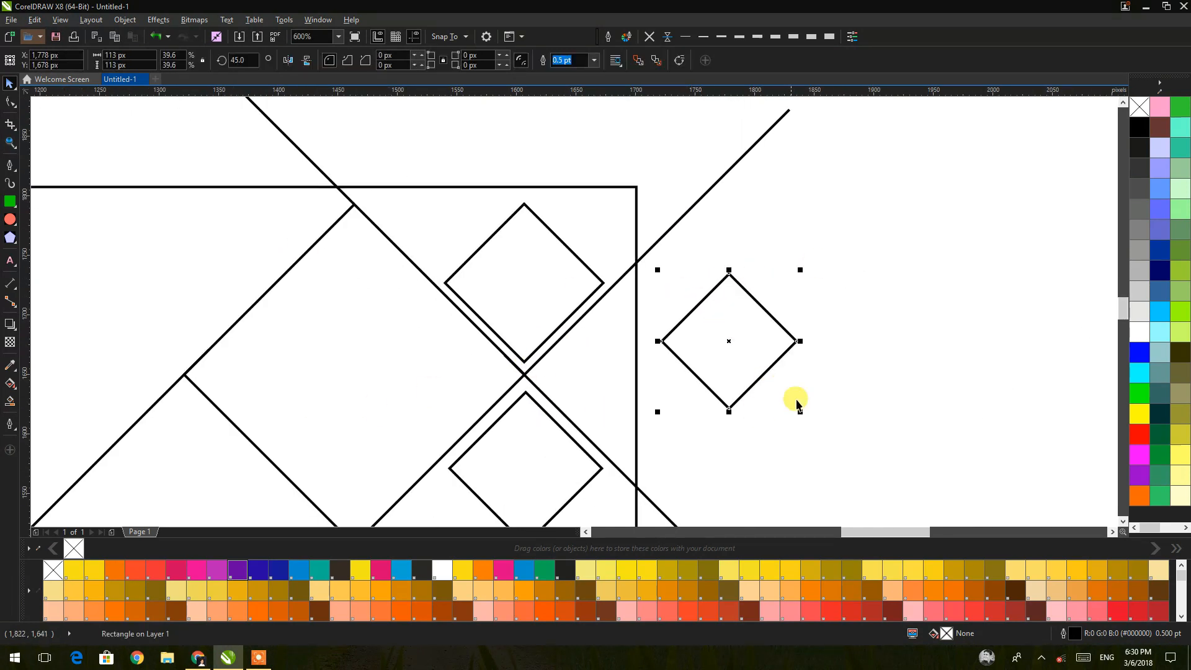
left_click_drag(800, 413, 676, 294)
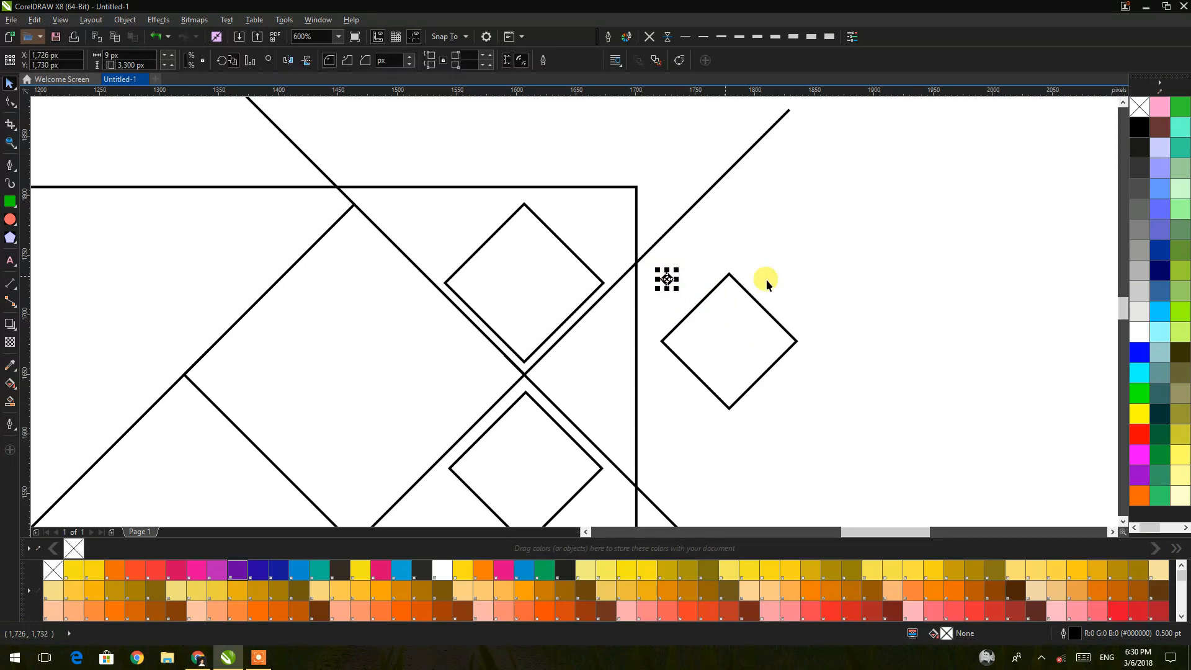
left_click(1140, 127)
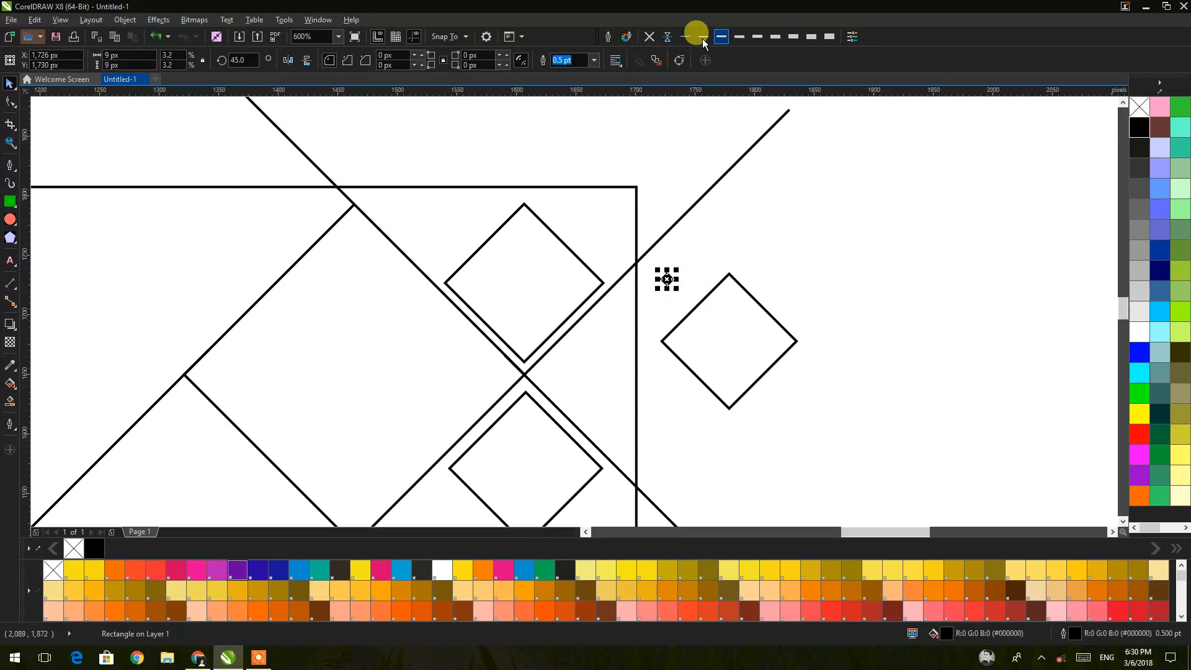
left_click(816, 242)
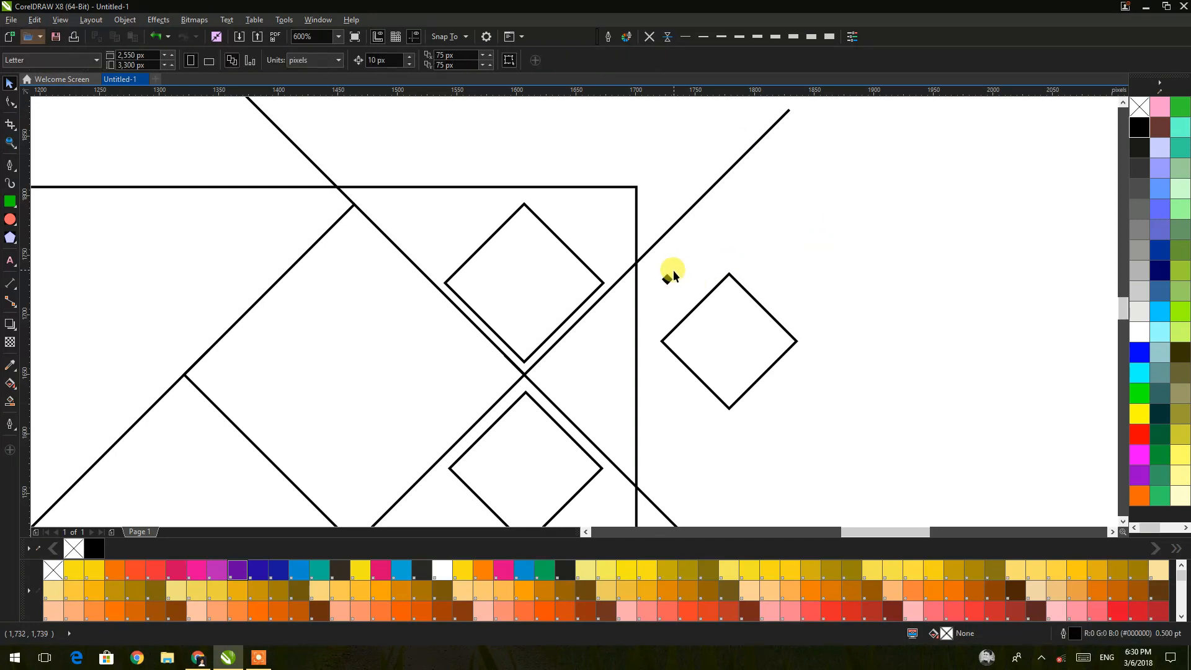
left_click_drag(665, 279, 524, 335)
scroll(524, 335, "up", 4)
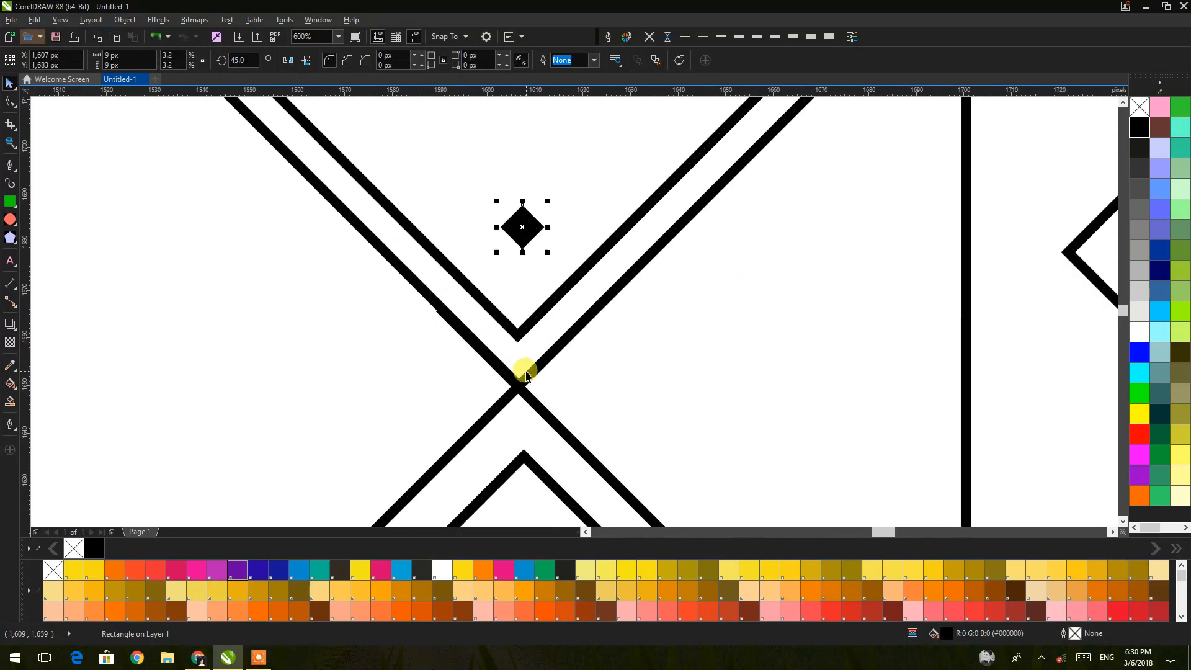
left_click_drag(513, 106, 514, 397)
Align the upper diamond and snap the tiny black diamond to the lines' intersection
left_click(535, 298)
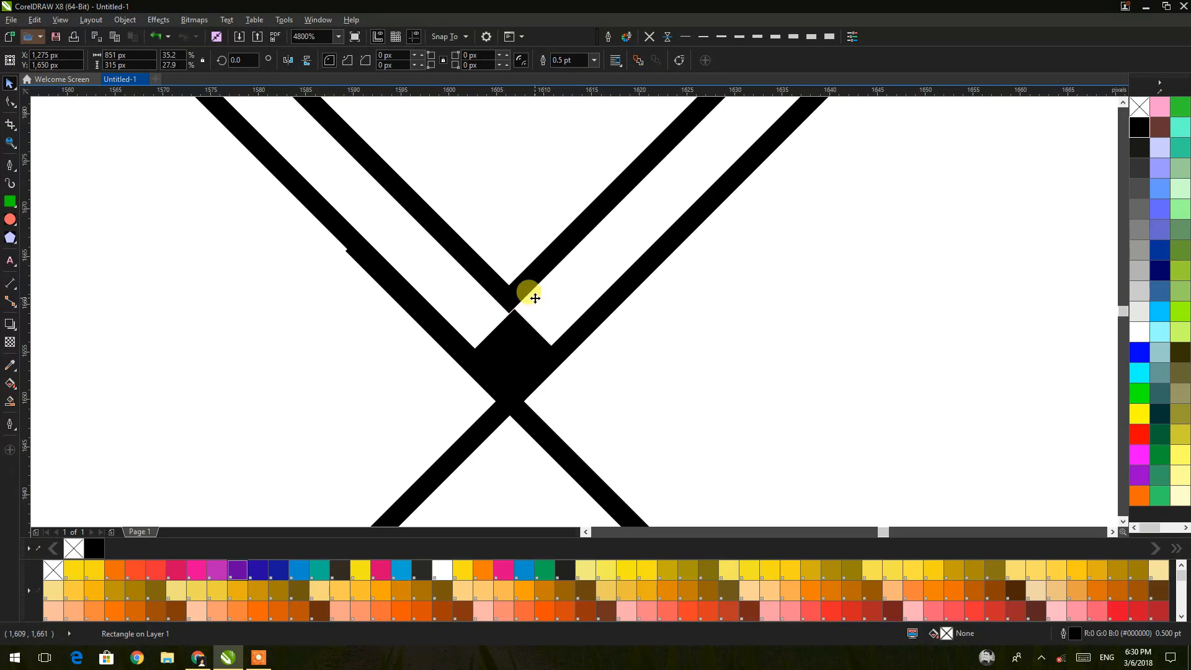
left_click(494, 277)
scroll(508, 297, "up", 2)
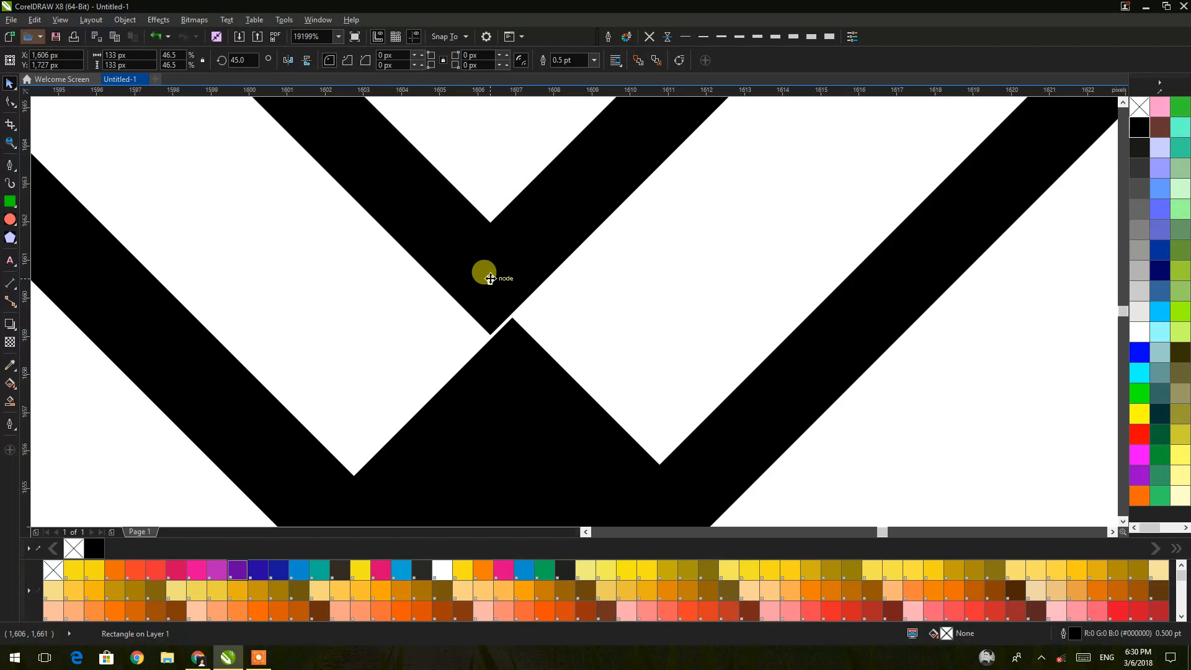
left_click_drag(511, 292, 512, 399)
scroll(512, 319, "down", 3)
scroll(505, 374, "up", 2)
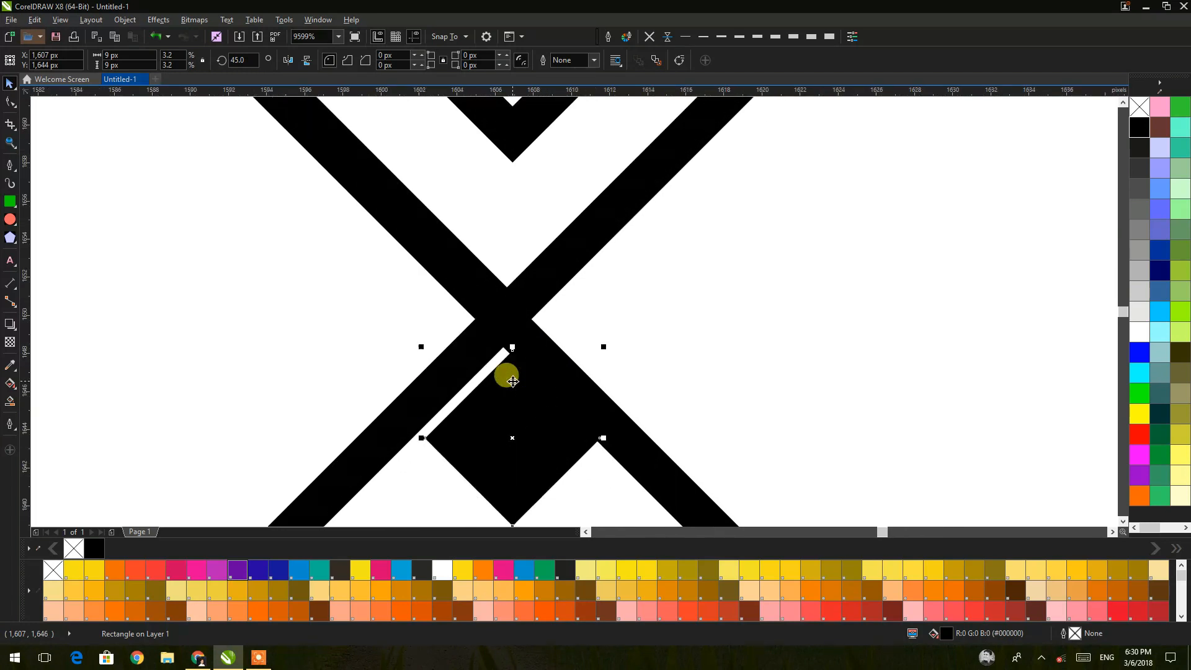
left_click_drag(515, 351, 504, 324)
scroll(505, 337, "down", 2)
Align the lower diamond's top corner with the intersection
left_click(515, 404)
scroll(511, 404, "up", 2)
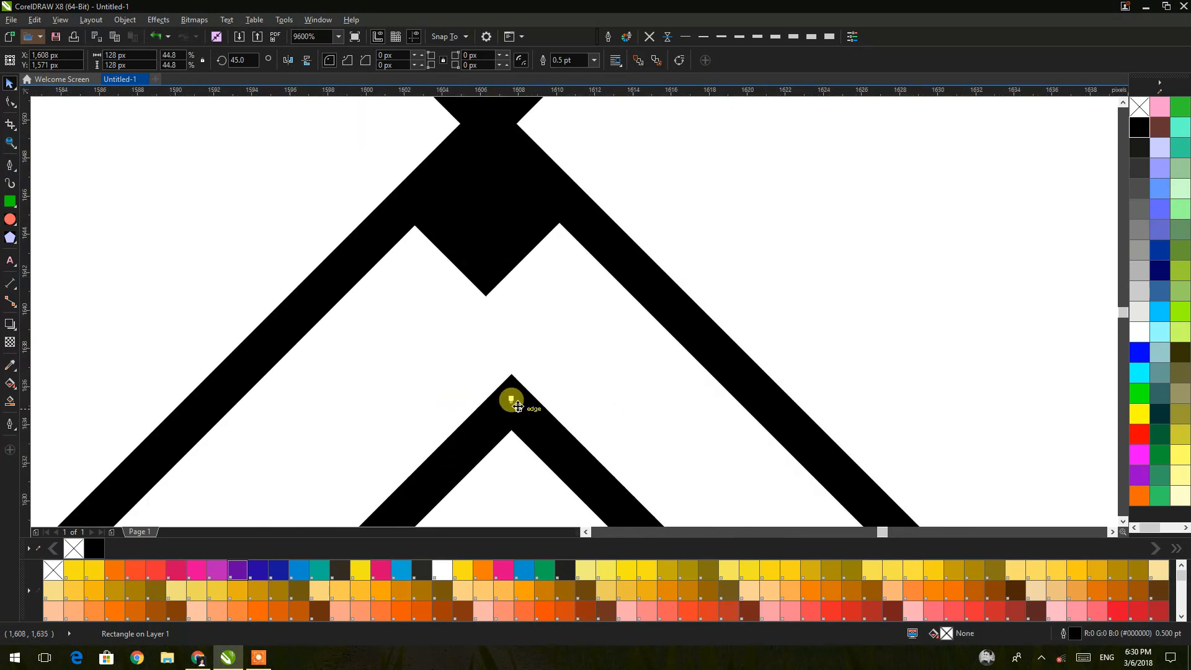
left_click_drag(504, 396, 486, 293)
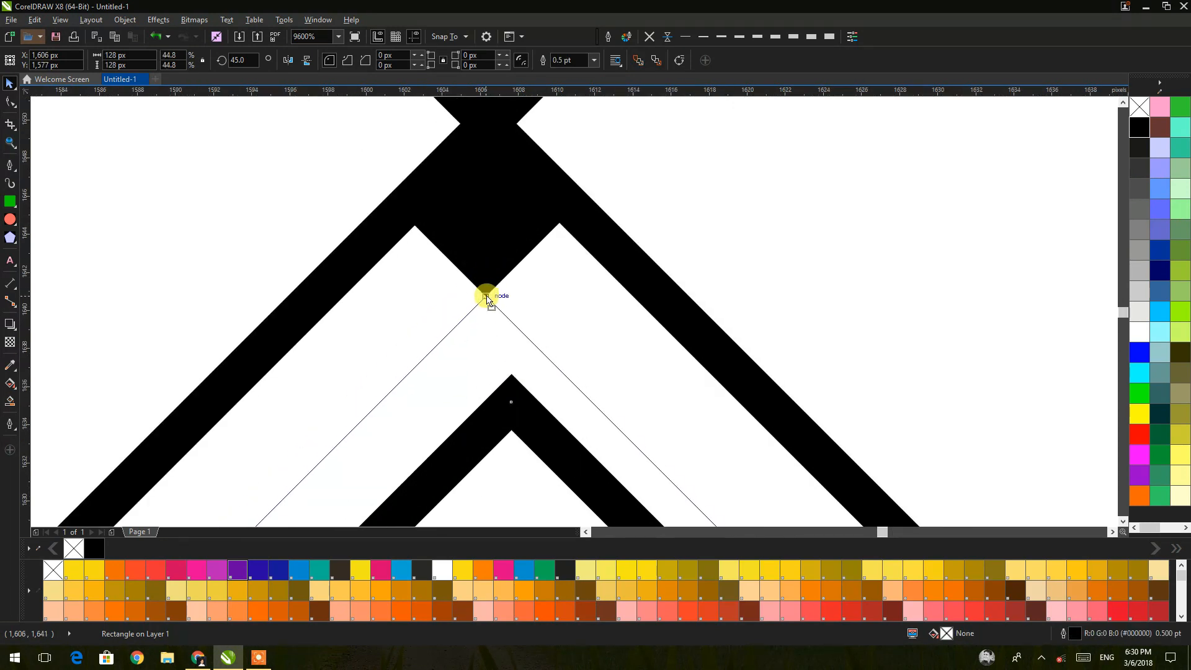
scroll(486, 292, "down", 3)
scroll(760, 299, "down", 3)
left_click(766, 325)
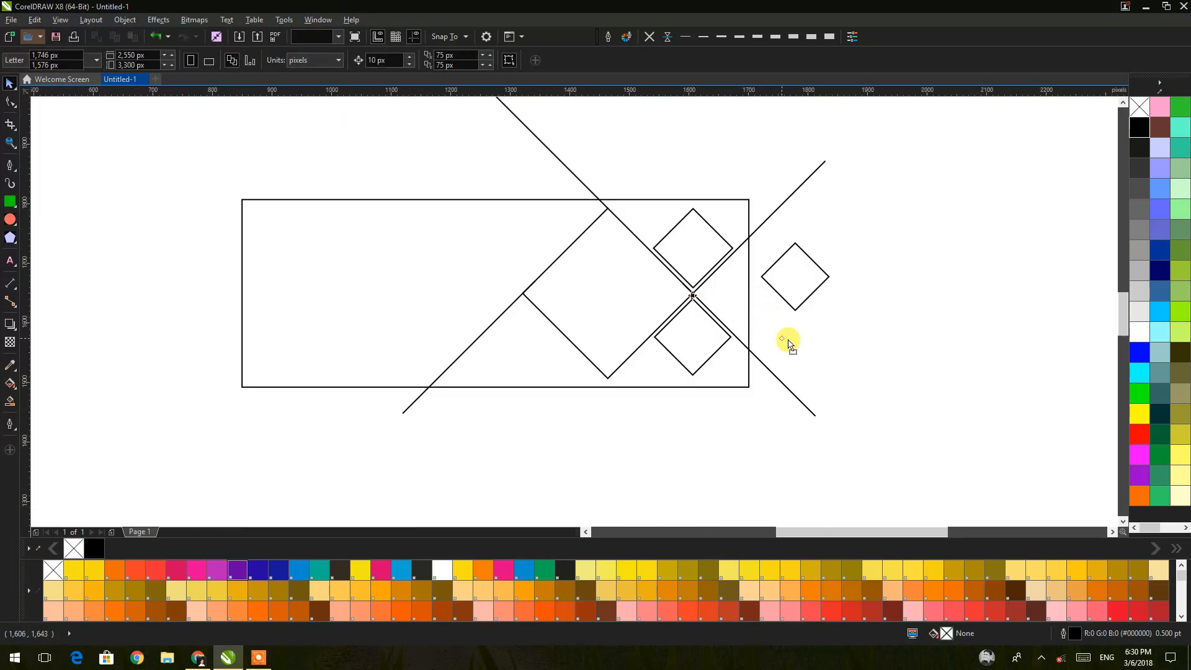
Make a half-size copy of the right diamond and place it beside the crossing
left_click(809, 293)
left_click_drag(833, 315, 664, 359)
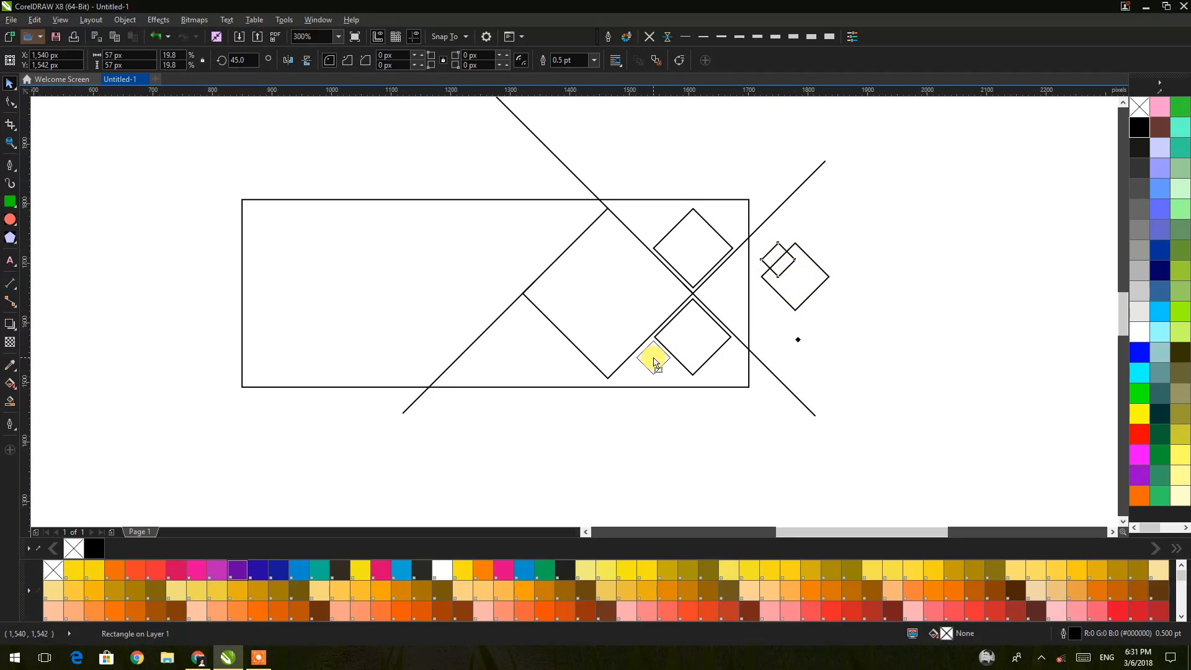
left_click_drag(655, 362, 830, 397)
scroll(725, 303, "up", 4)
left_click_drag(757, 300, 753, 271)
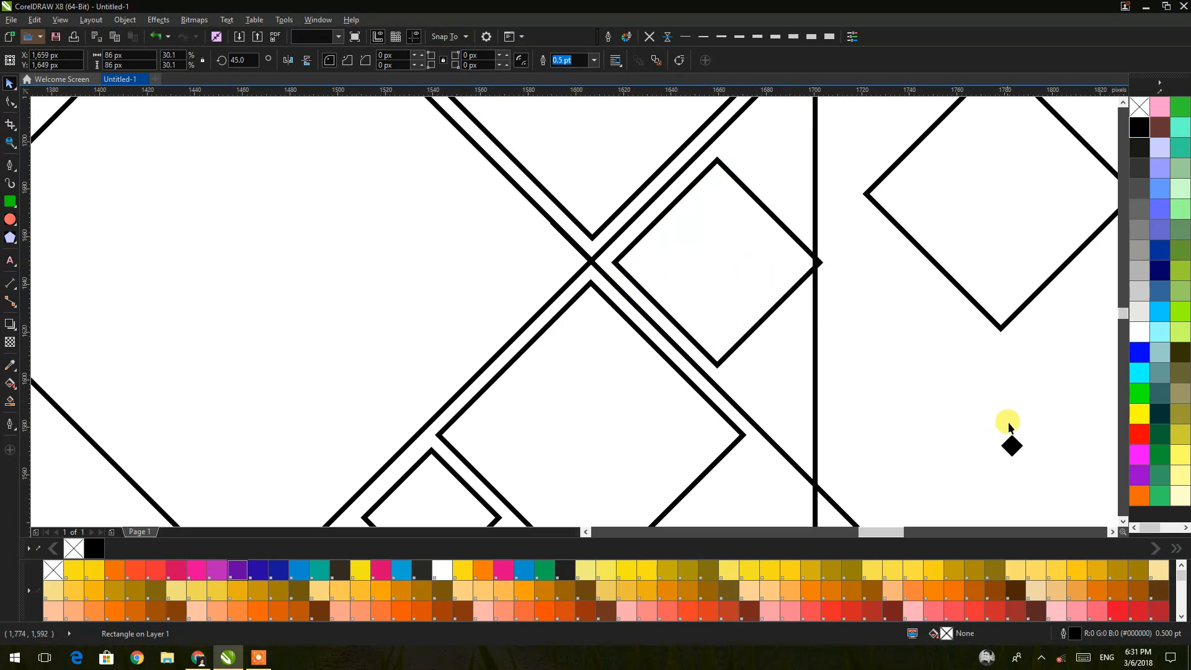
Snap the 9 × 9 px black diamond to the X intersection and butt the neighbouring diamond against it
left_click(1012, 445)
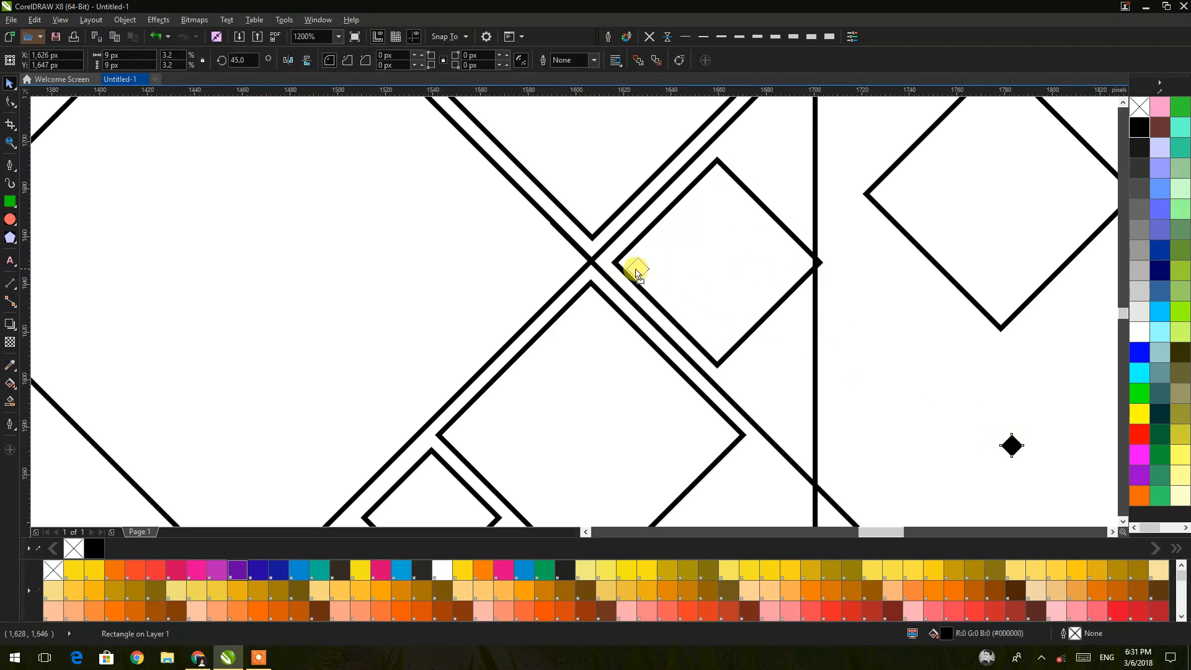
left_click_drag(614, 263, 598, 255)
scroll(599, 254, "up", 10)
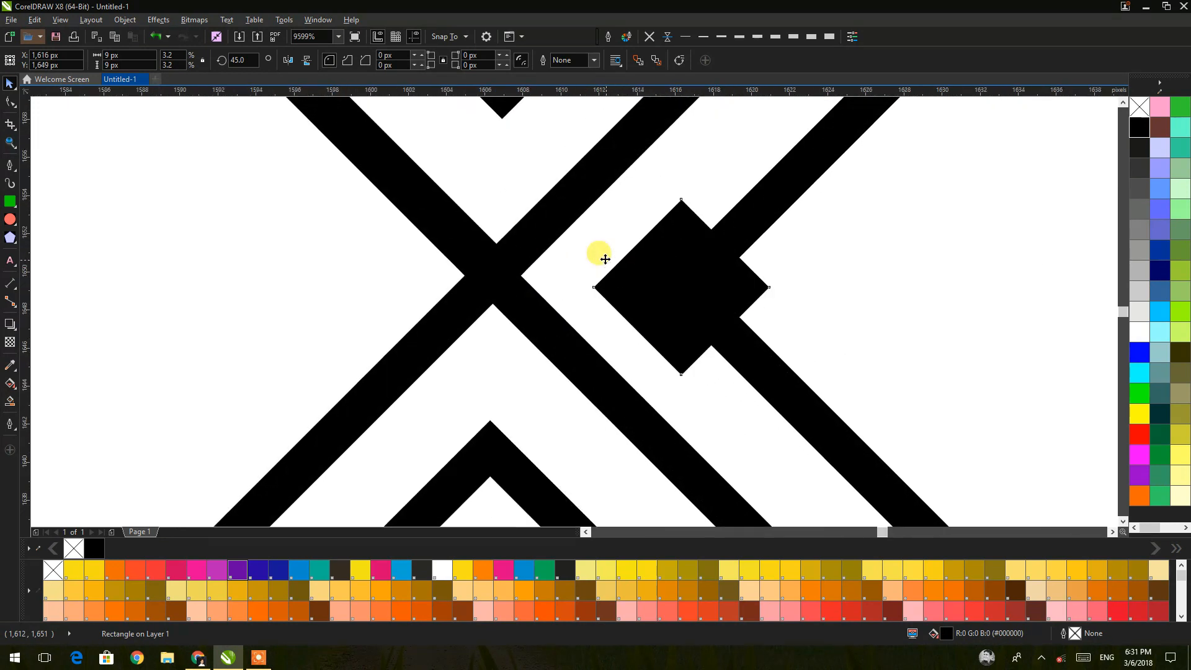
left_click_drag(584, 315, 382, 293)
left_click(786, 293)
left_click_drag(757, 314, 731, 292)
scroll(732, 292, "down", 5)
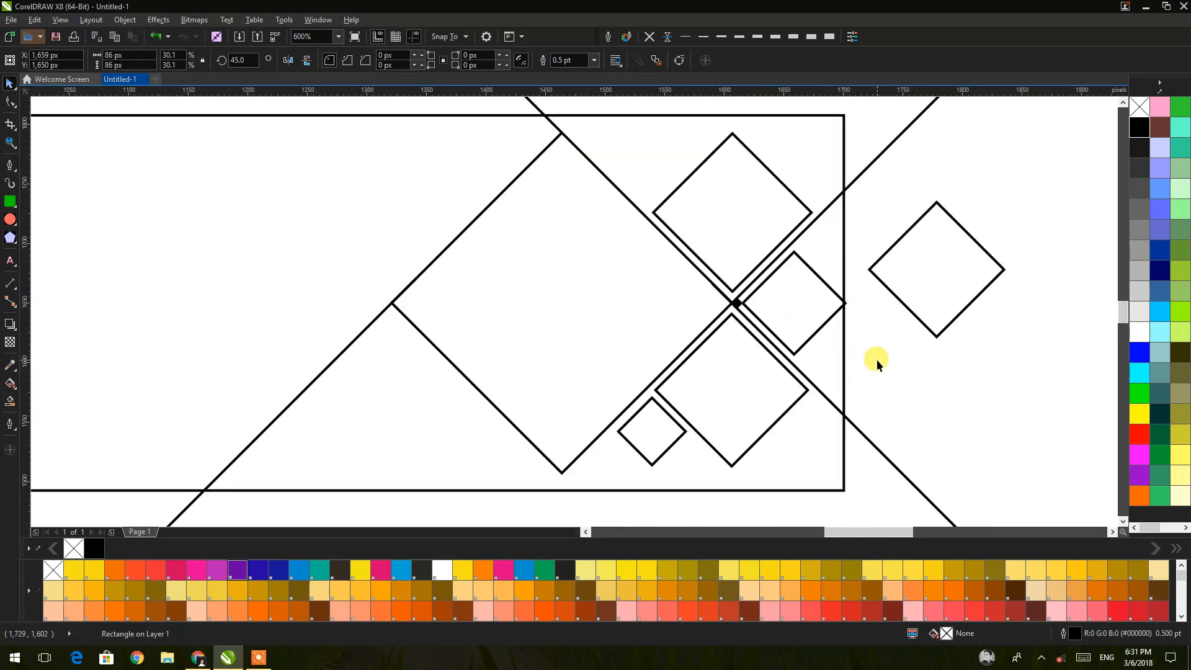
Shrink the diamond beside the crossing to about 78 px and align it against the lines
left_click(877, 359)
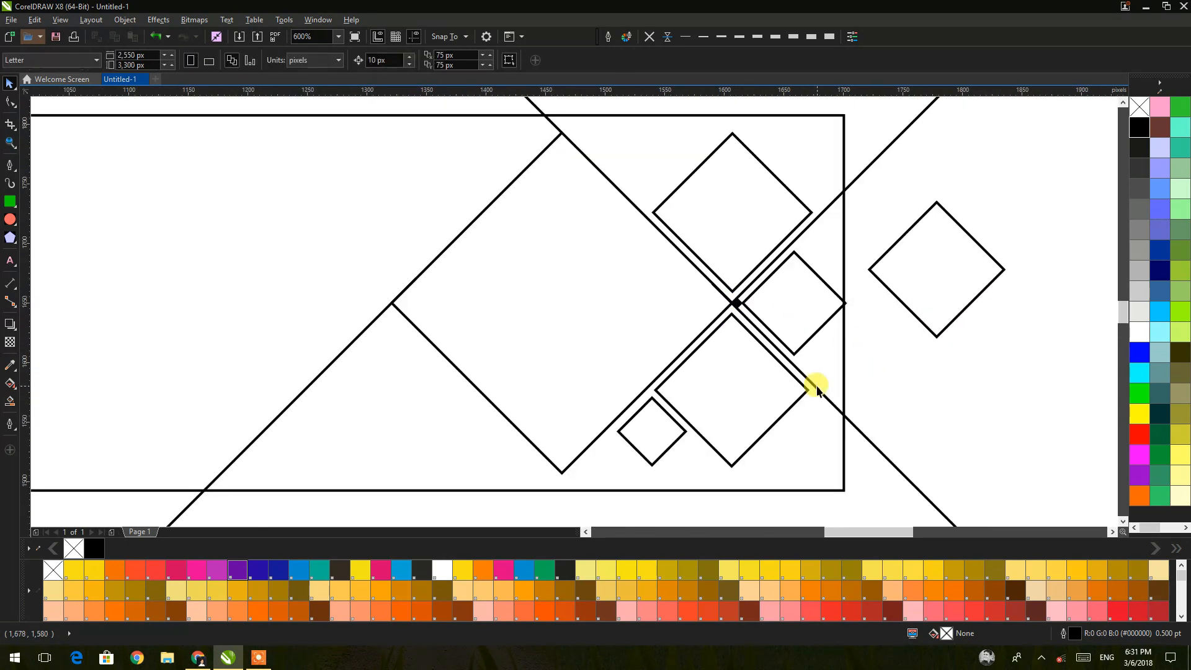
left_click(822, 336)
left_click(824, 320)
left_click_drag(849, 358, 836, 346)
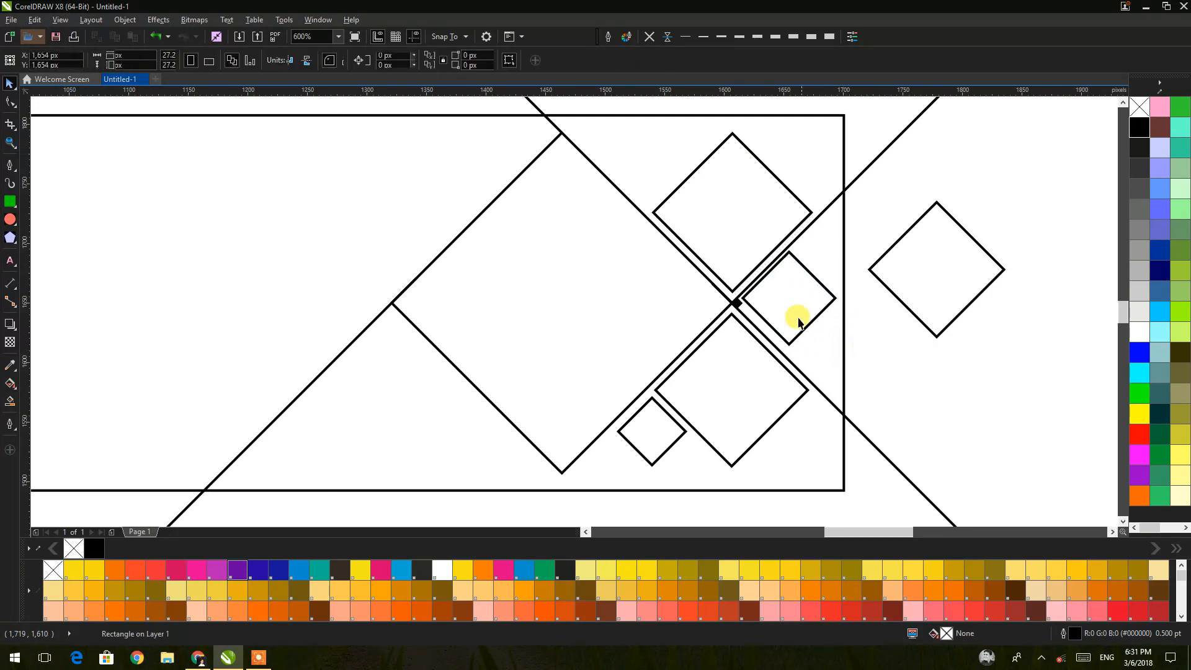
scroll(756, 292, "up", 3)
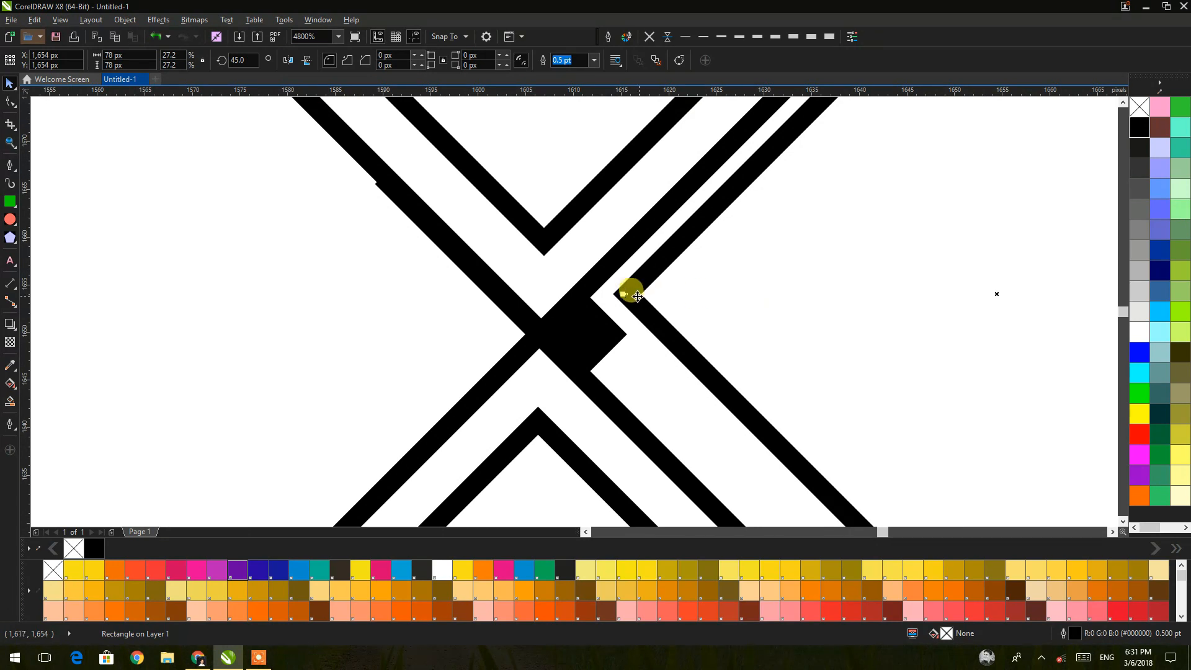
left_click_drag(627, 293, 625, 335)
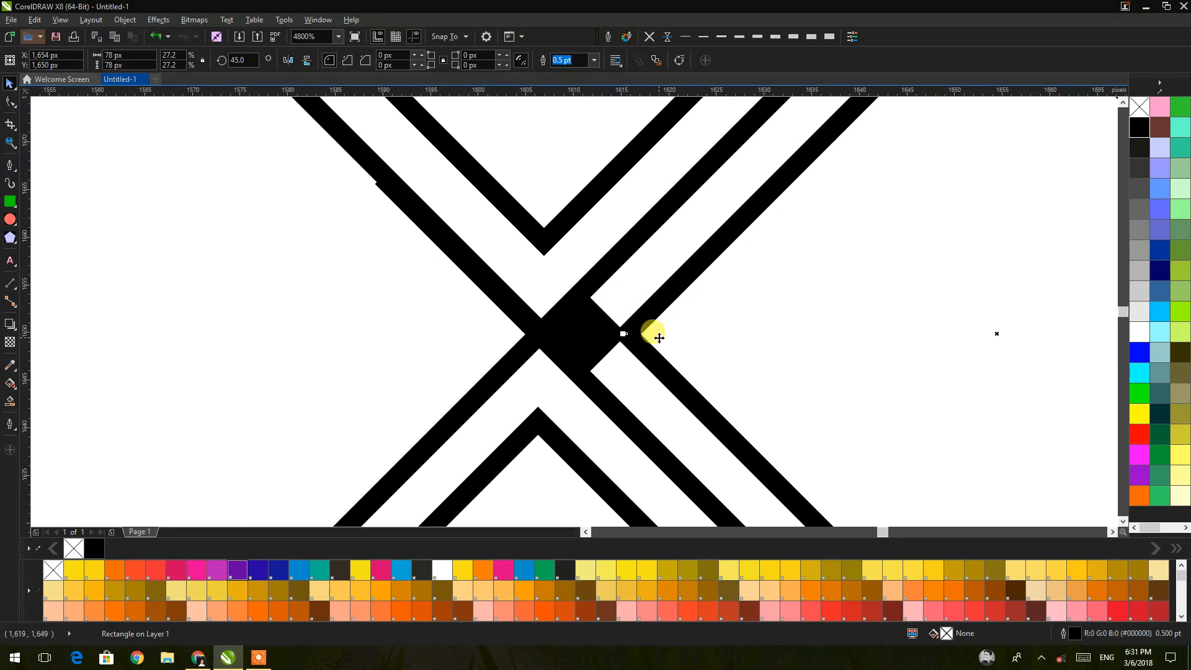
scroll(646, 329, "down", 2)
left_click(907, 435)
Enlarge the right-hand diamond about 168% to 195 × 195 px
scroll(819, 363, "down", 2)
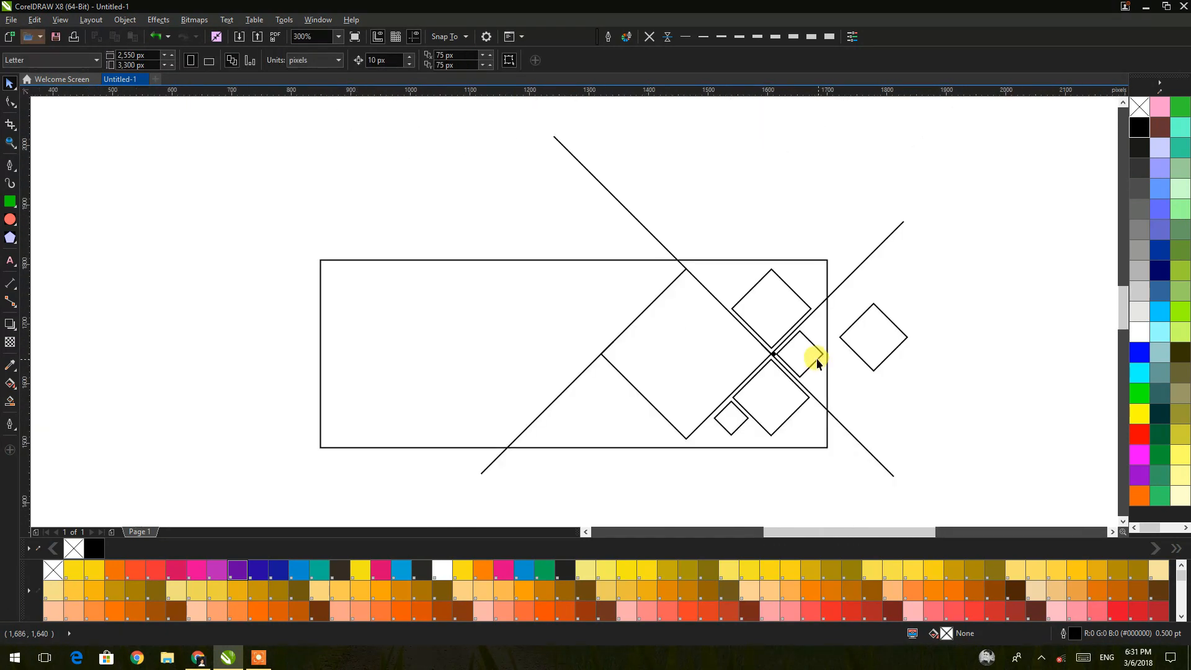
scroll(745, 361, "right", 2)
left_click(772, 370)
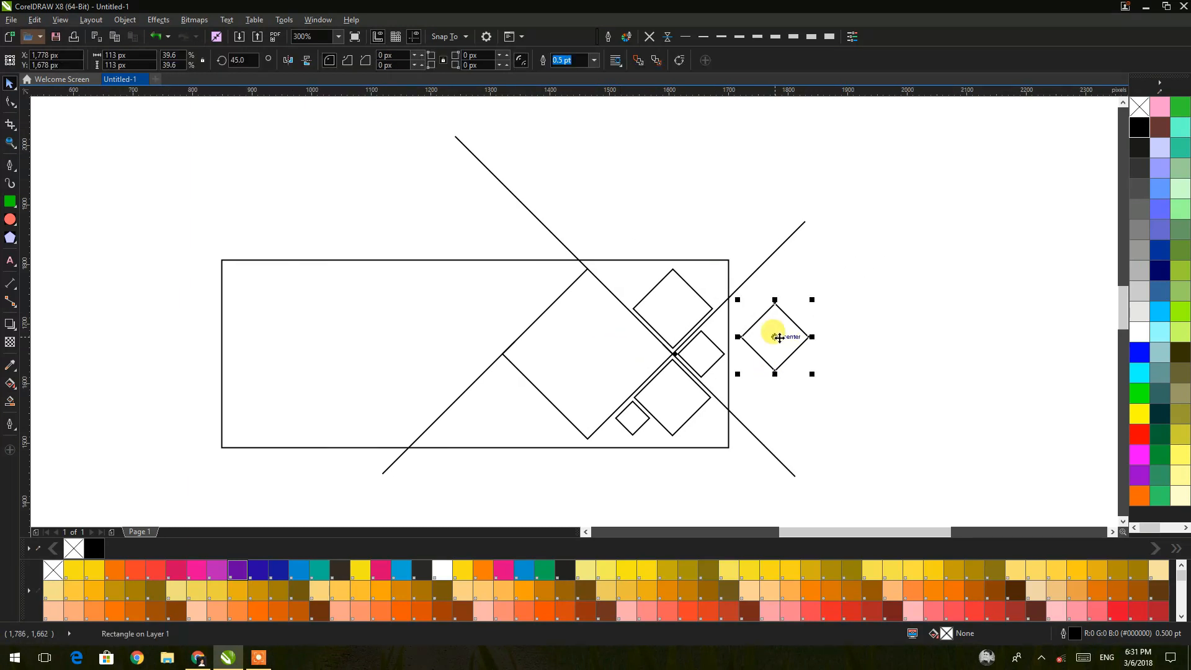
left_click(870, 368)
left_click(805, 345)
left_click_drag(808, 371, 492, 321)
left_click(603, 407)
scroll(685, 363, "up", 2)
Nudge the left diamond against the stripe and move the small black square onto the stripe junction
left_click_drag(649, 343, 77, 180)
scroll(251, 318, "down", 2)
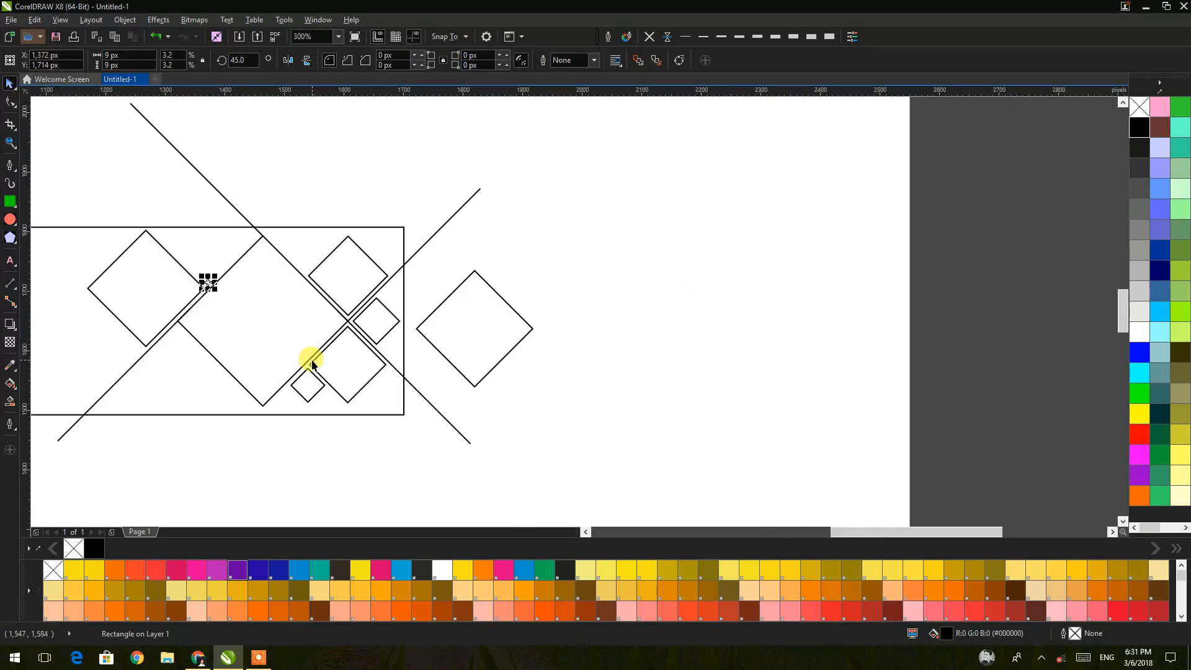
left_click_drag(381, 357, 590, 423)
left_click(781, 370)
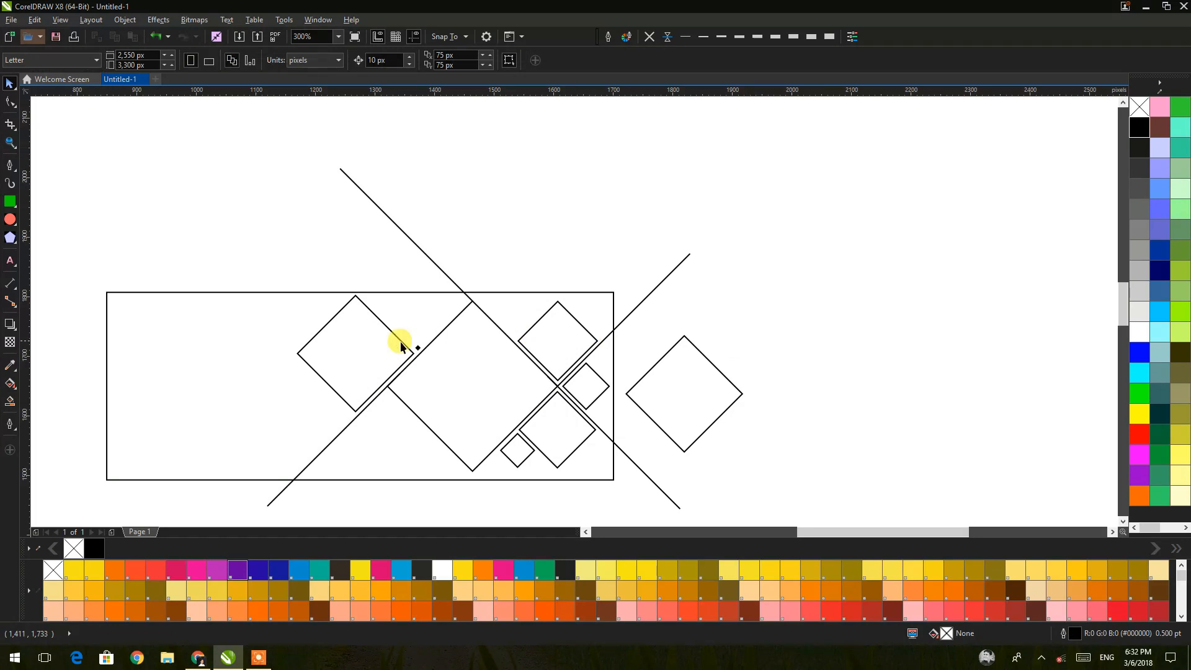
scroll(404, 362, "up", 1)
left_click_drag(403, 357, 406, 355)
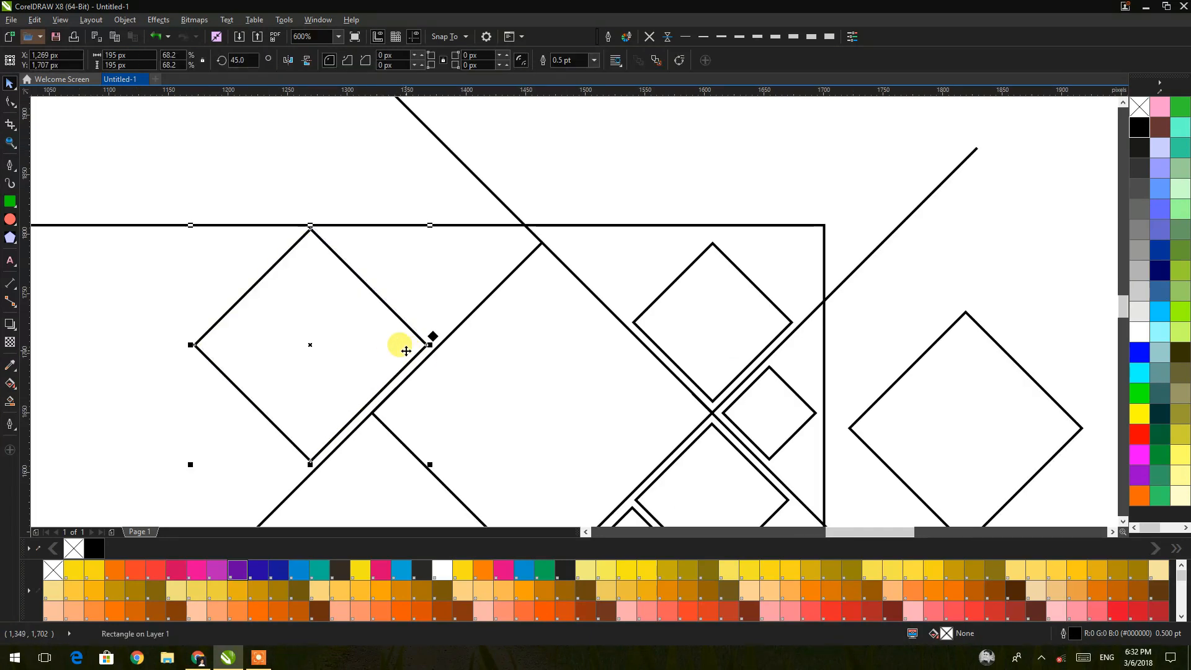
left_click(433, 337)
scroll(426, 348, "up", 2)
left_click_drag(473, 319, 458, 347)
Set the left diamond flush with the stripe and drop a 195 × 195 px copy straddling the banner's bottom edge
left_click(426, 305)
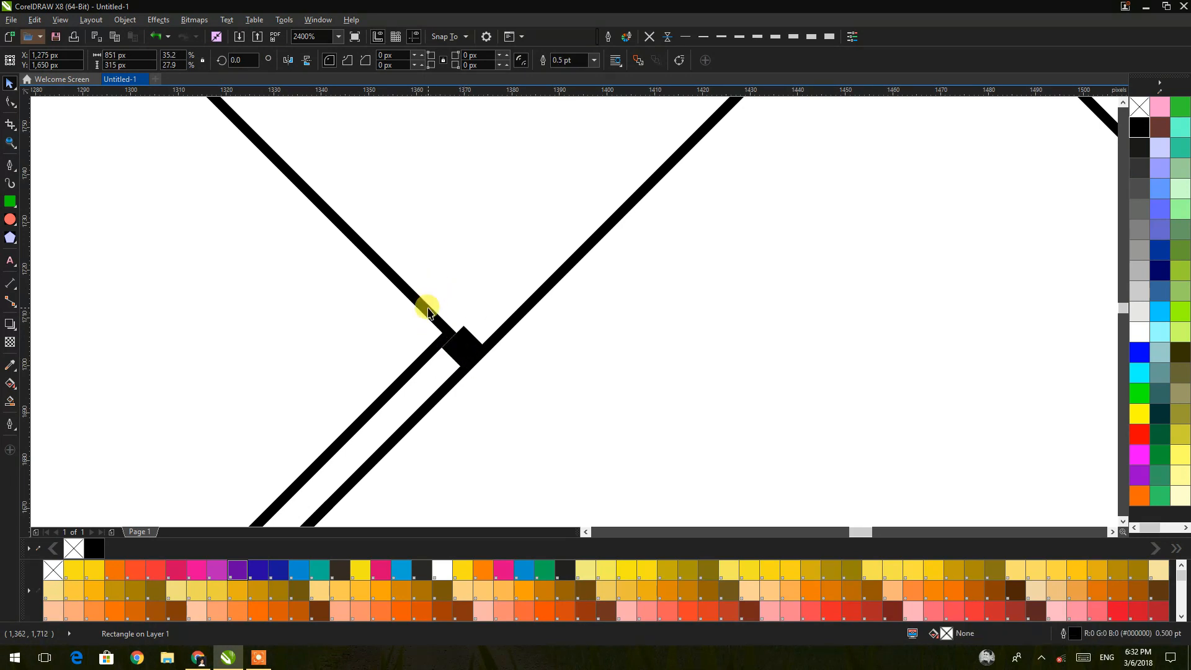
scroll(444, 333, "up", 3)
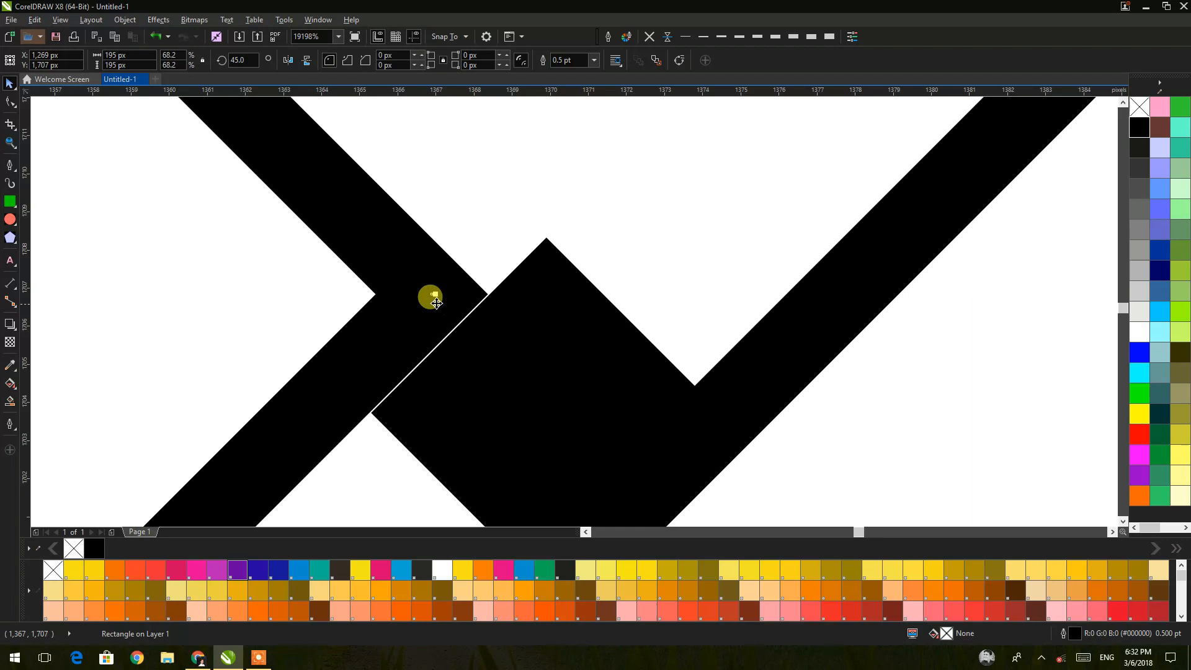
left_click_drag(444, 289, 376, 412)
scroll(423, 380, "down", 5)
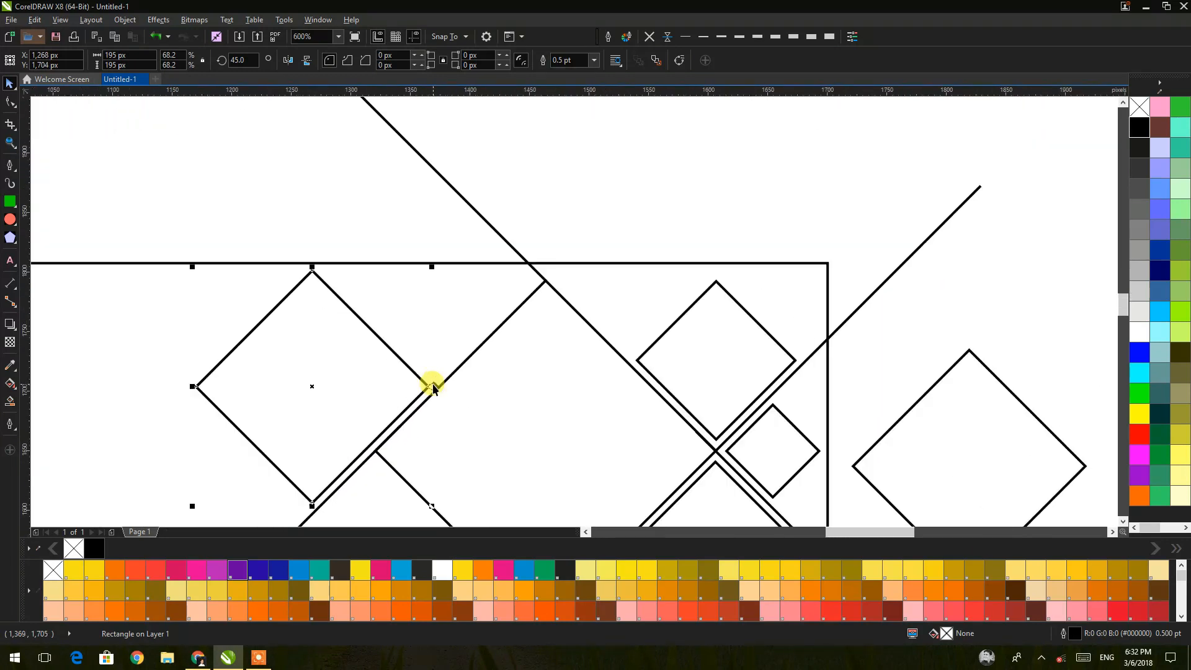
left_click(405, 203)
left_click(558, 232)
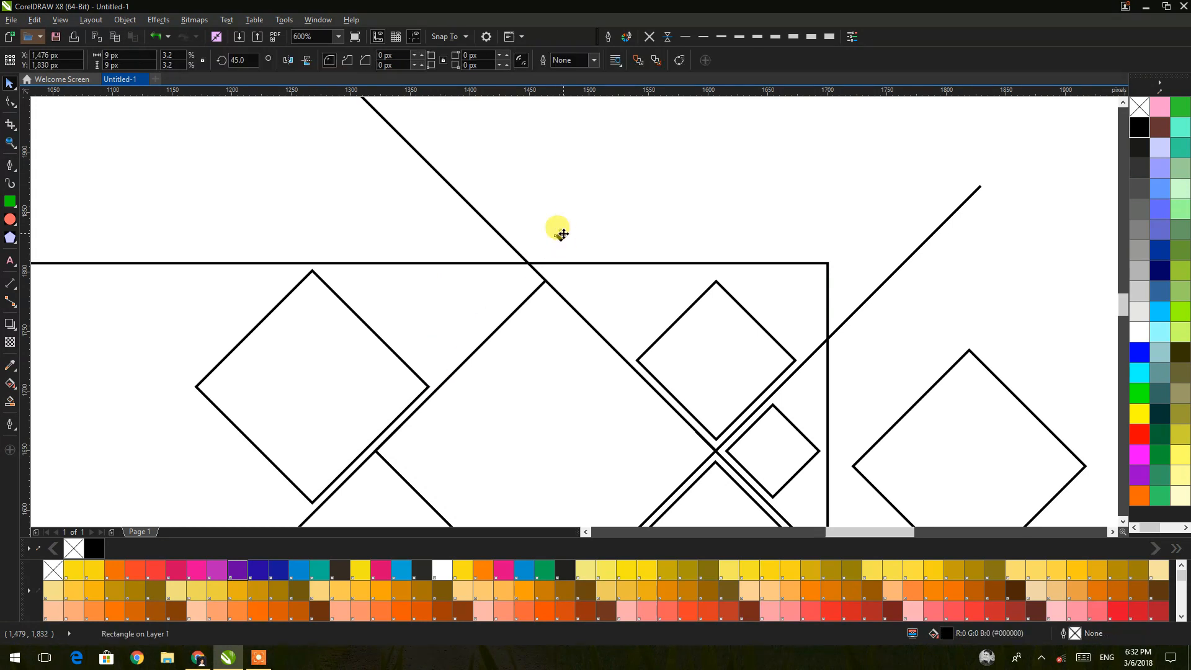
scroll(581, 263, "down", 2)
scroll(490, 357, "right", 1)
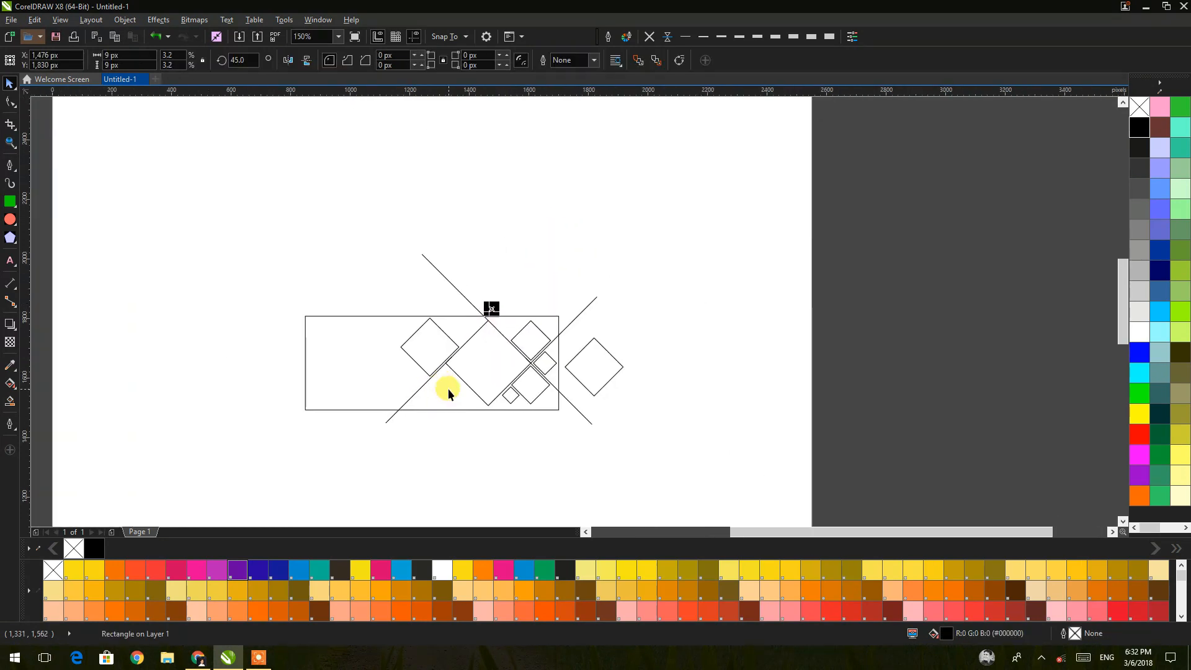
scroll(449, 388, "up", 1)
left_click_drag(425, 311, 453, 405)
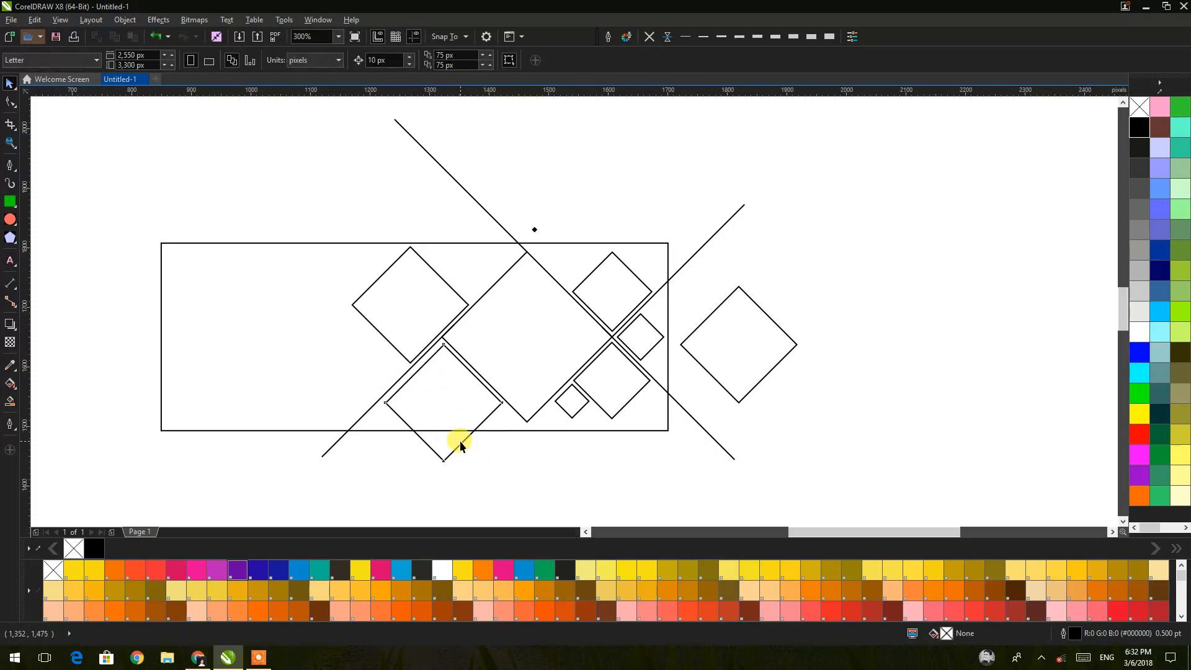
Shrink the new diamond to 111 px and move the tiny square up among the diamonds
left_click_drag(504, 462, 455, 385)
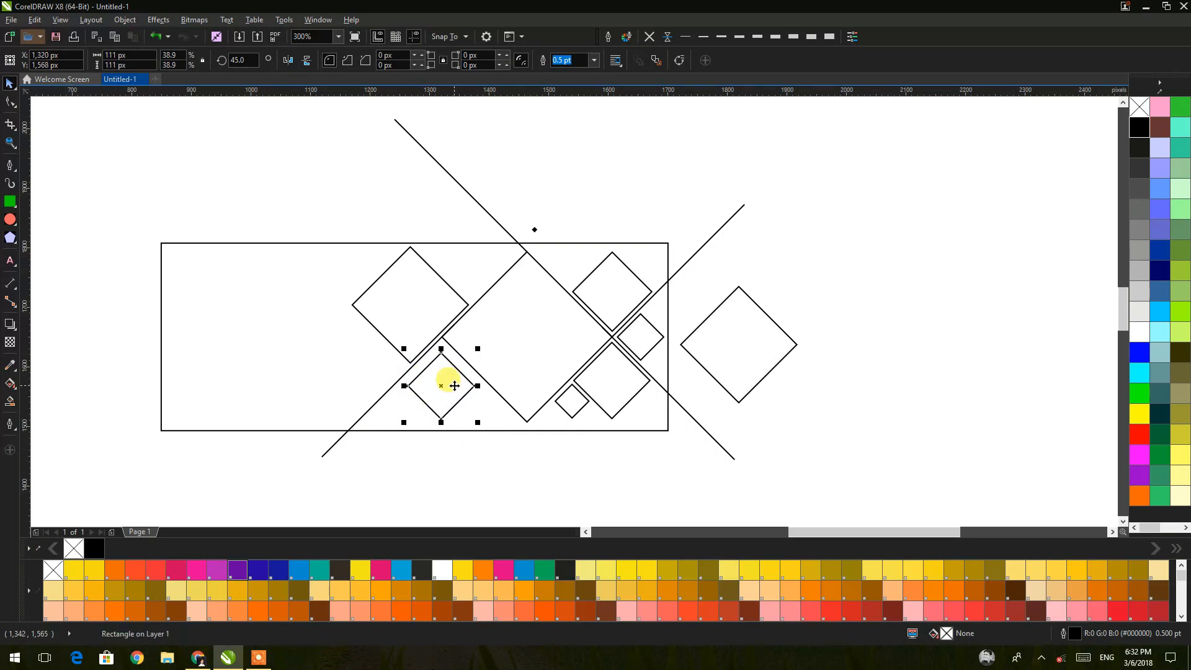
left_click(475, 445)
scroll(449, 366, "up", 2)
scroll(459, 320, "down", 1)
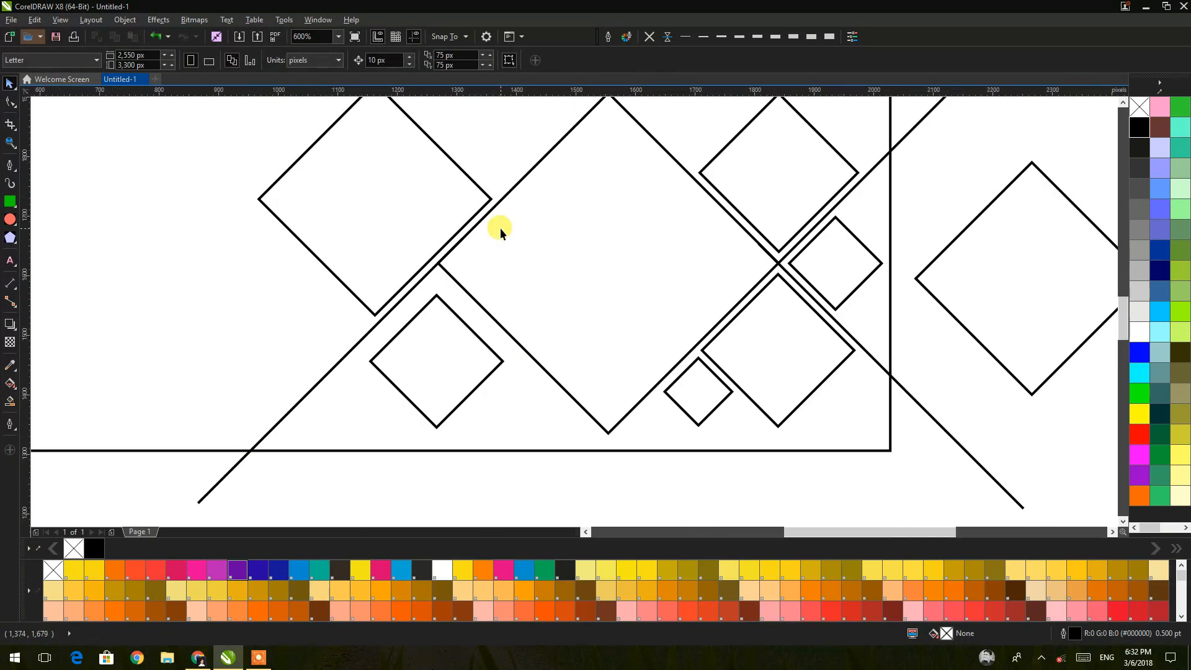
scroll(500, 228, "down", 4)
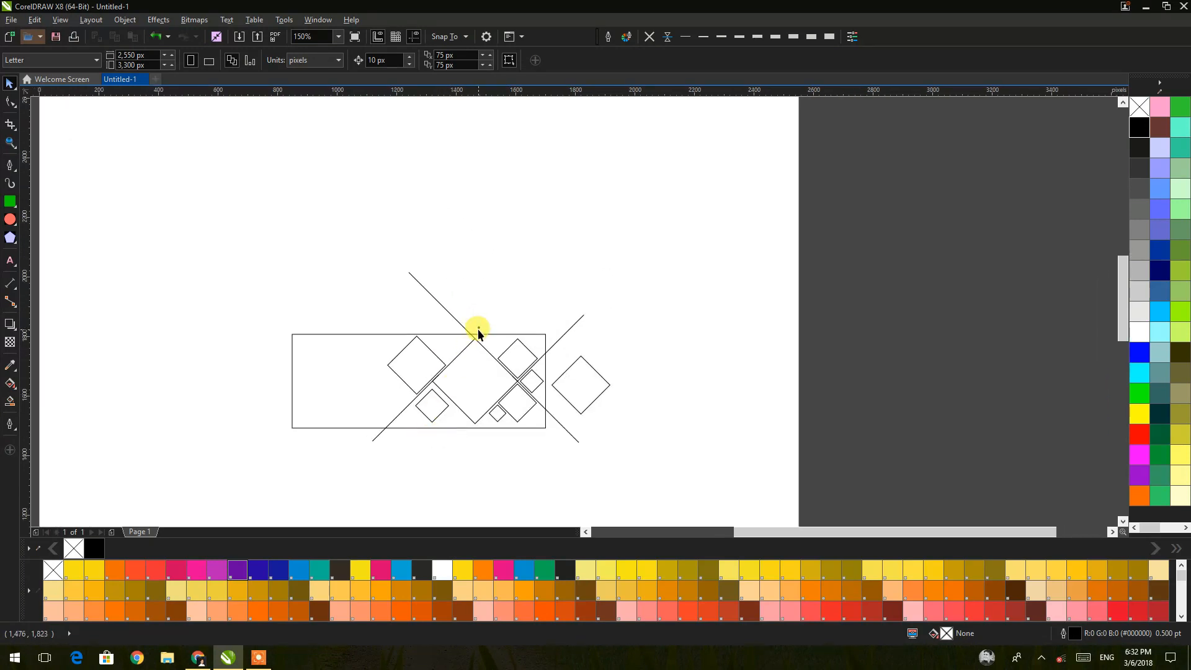
left_click(437, 436)
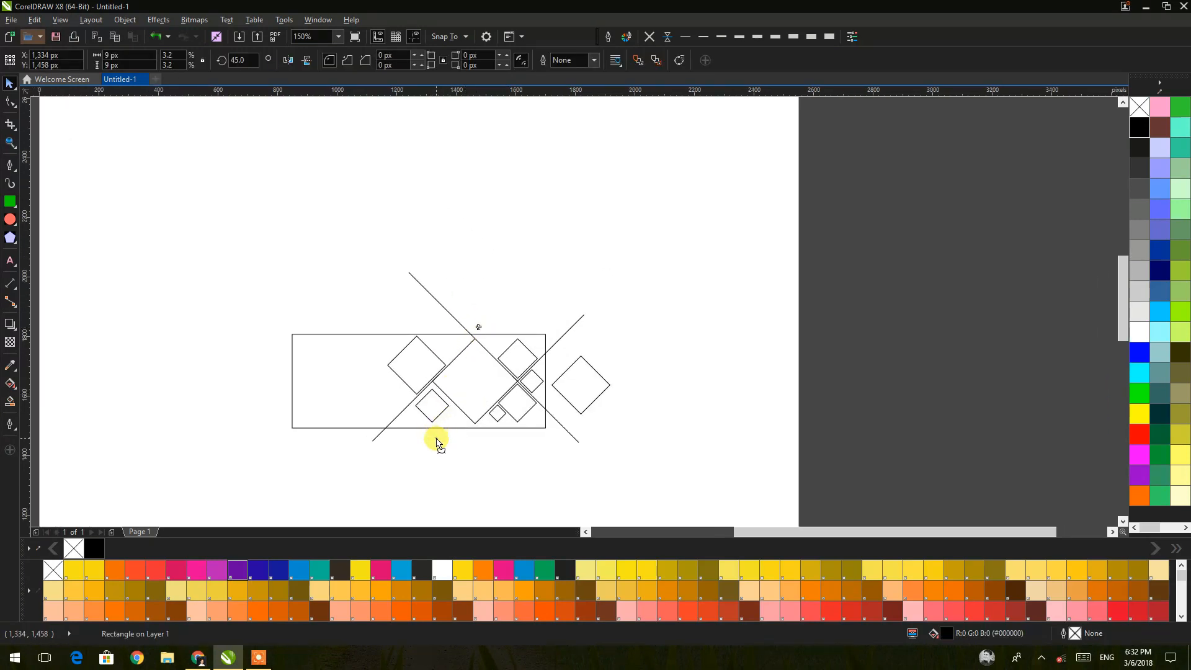
scroll(441, 425, "up", 4)
left_click_drag(421, 476, 681, 356)
Snap the tiny diamond to the line junction and the lower diamond up beneath it
left_click(405, 262)
scroll(392, 242, "up", 8)
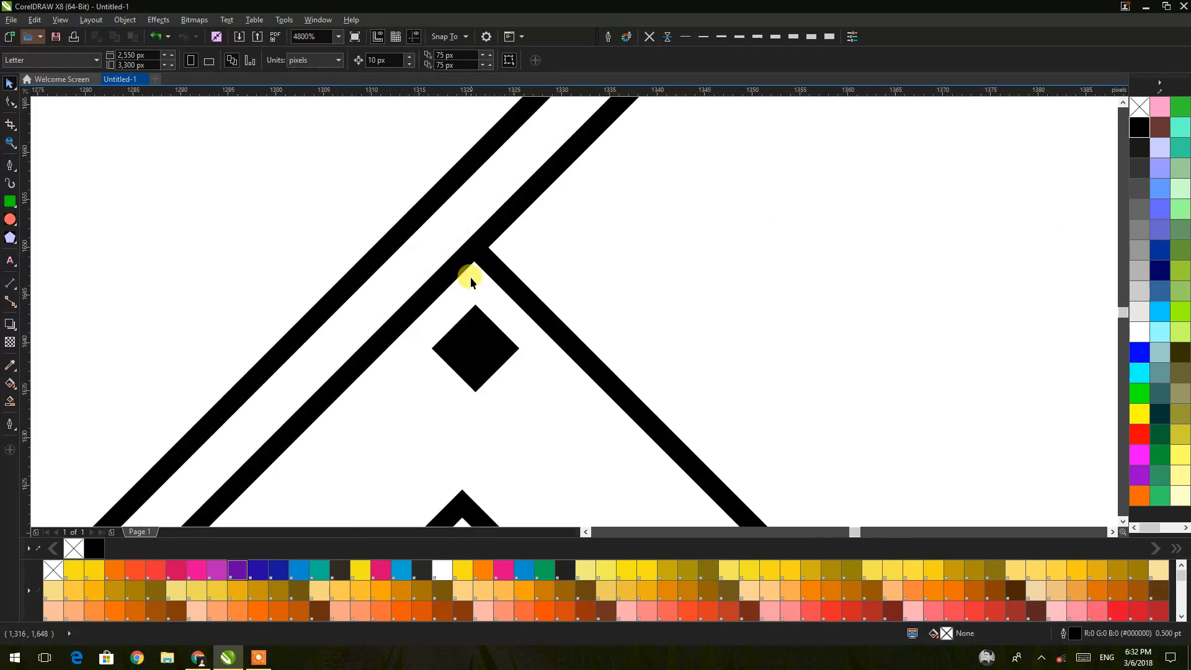
left_click_drag(479, 330, 482, 214)
scroll(475, 394, "down", 4)
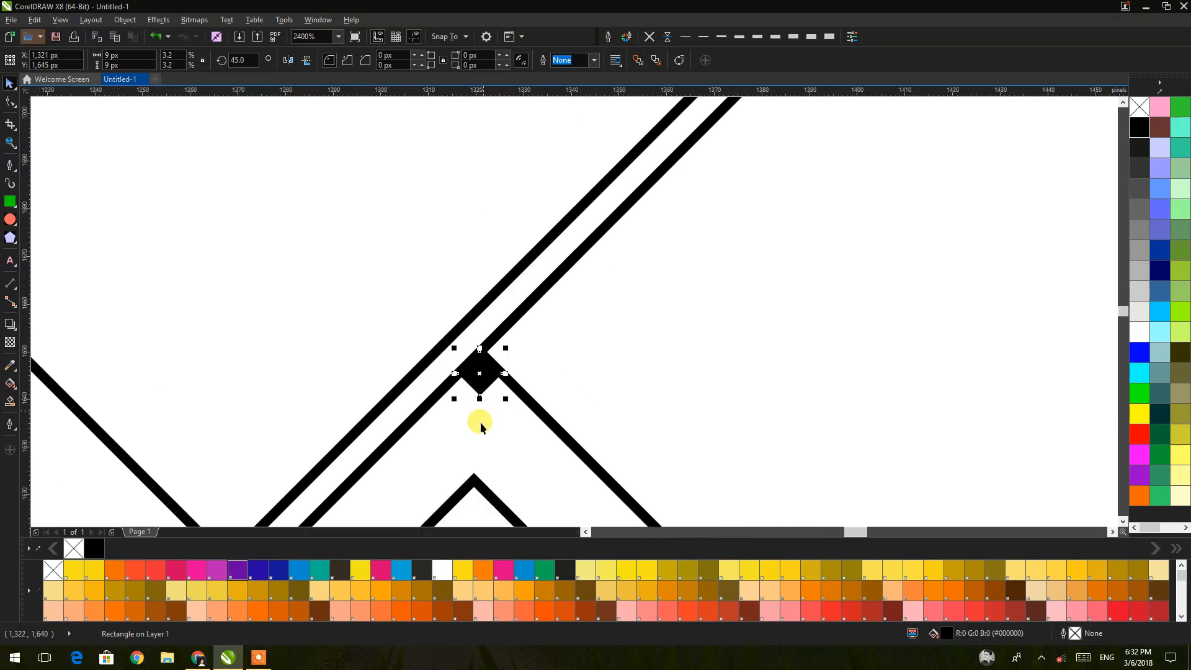
left_click(471, 488)
left_click_drag(468, 481, 480, 394)
scroll(477, 391, "down", 6)
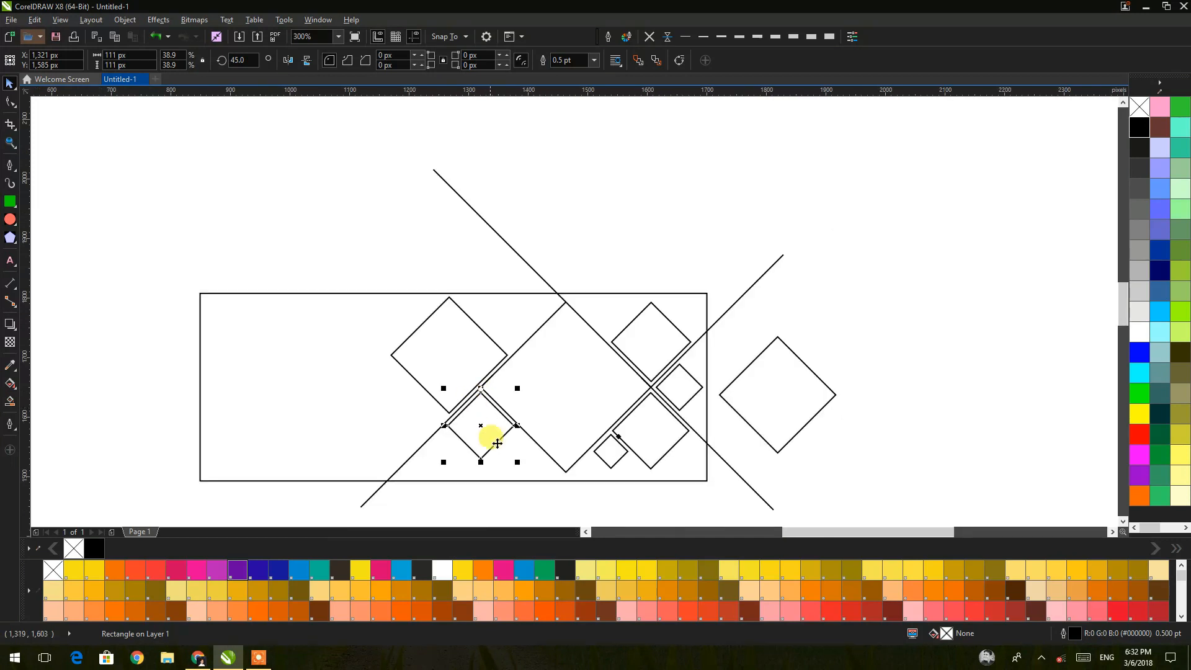
Enlarge the lower diamond to 144 px and tuck its top corner under the diagonal line
left_click(510, 505)
left_click(473, 453)
left_click_drag(515, 462, 531, 474)
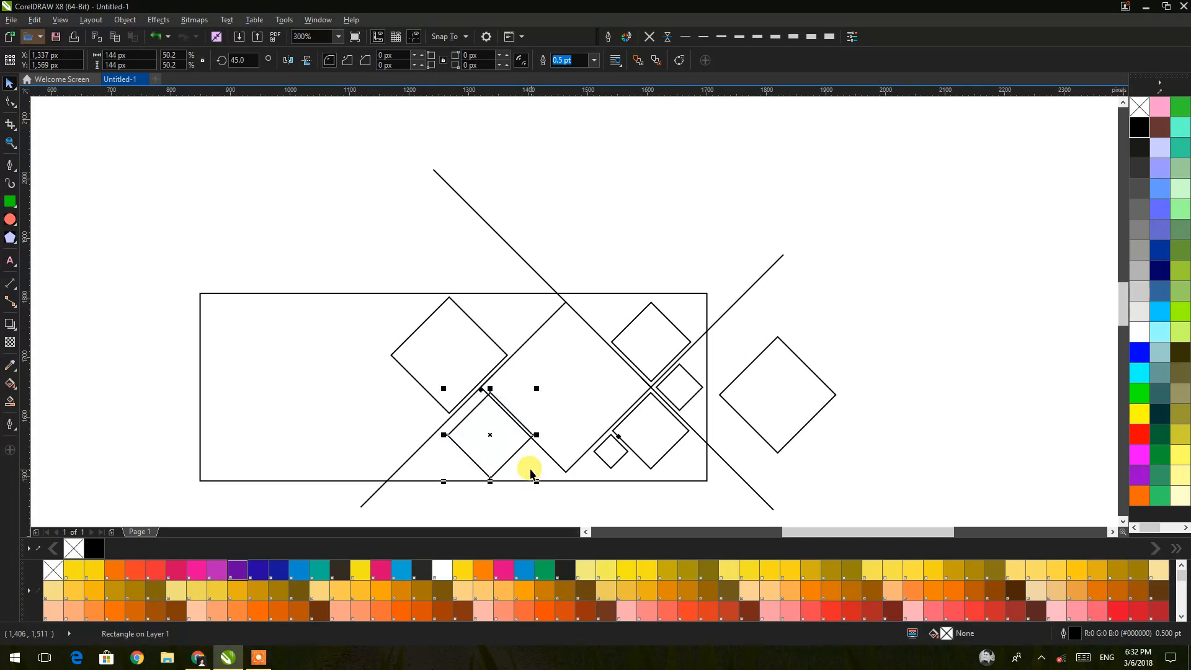
left_click_drag(492, 428, 487, 436)
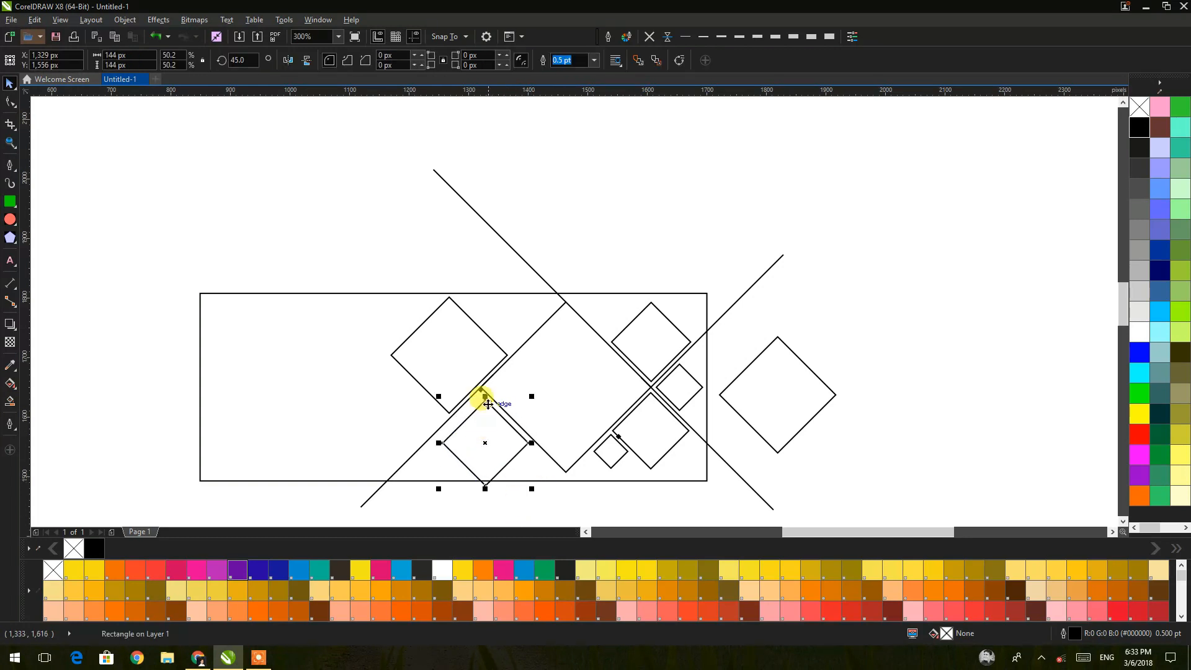
scroll(489, 403, "up", 5)
scroll(473, 388, "up", 3)
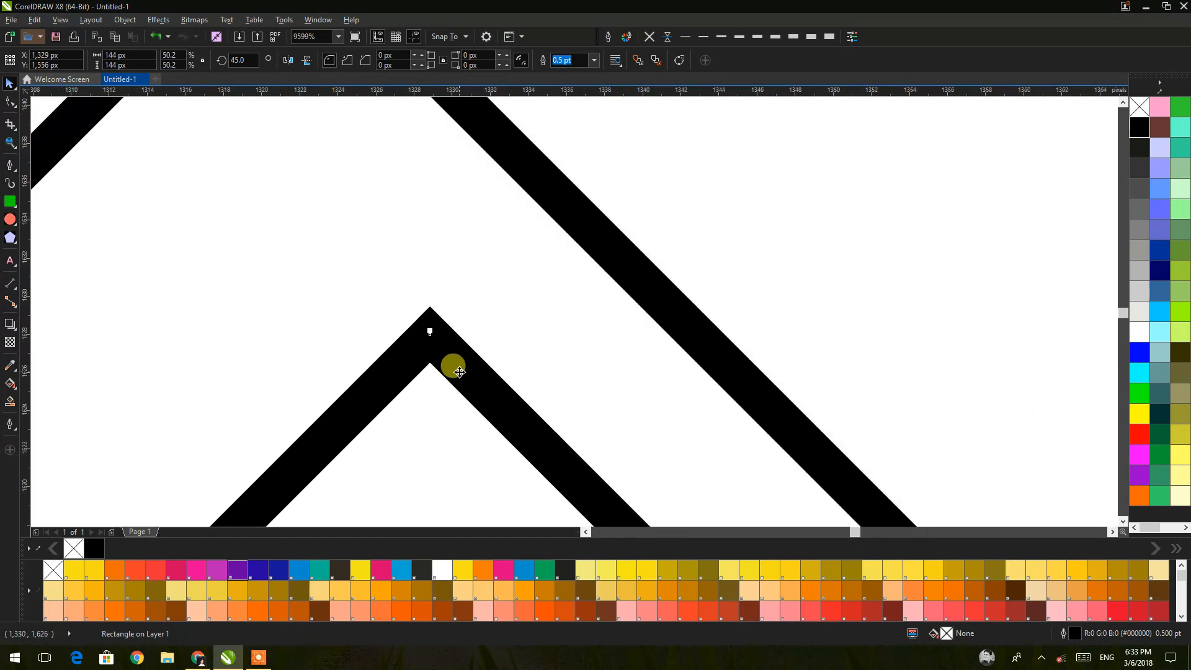
scroll(459, 372, "down", 2)
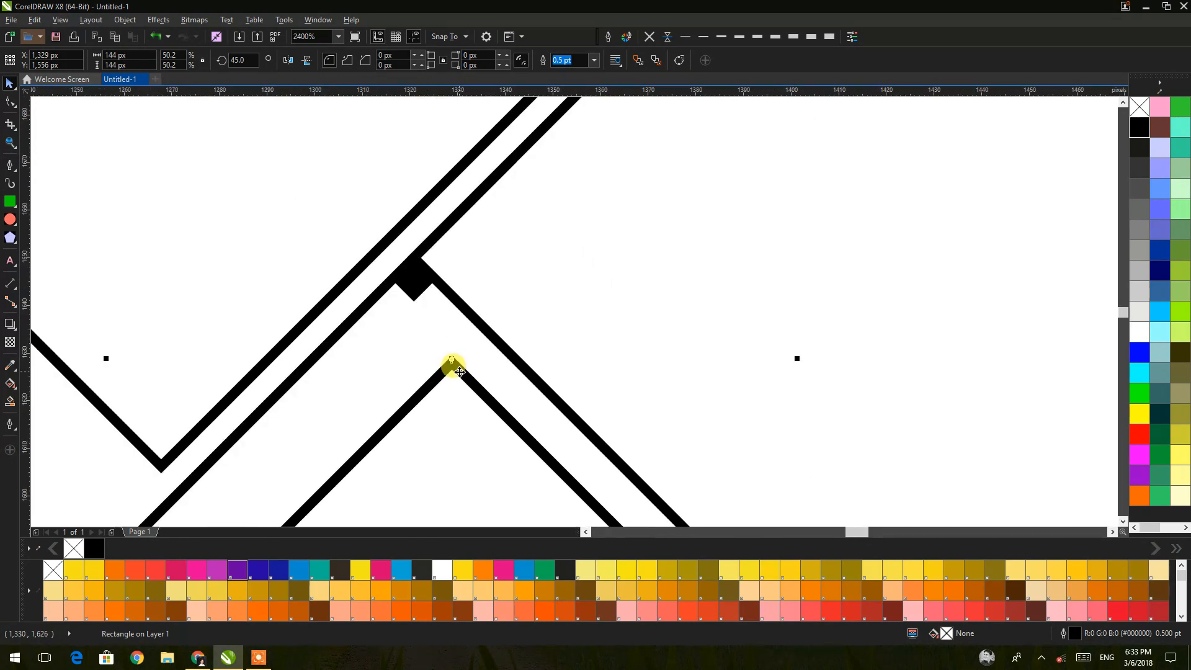
left_click_drag(459, 371, 492, 123)
scroll(644, 382, "up", 2)
Slide the small black square along the diagonal into the line junction
scroll(612, 271, "down", 2)
scroll(613, 271, "down", 5)
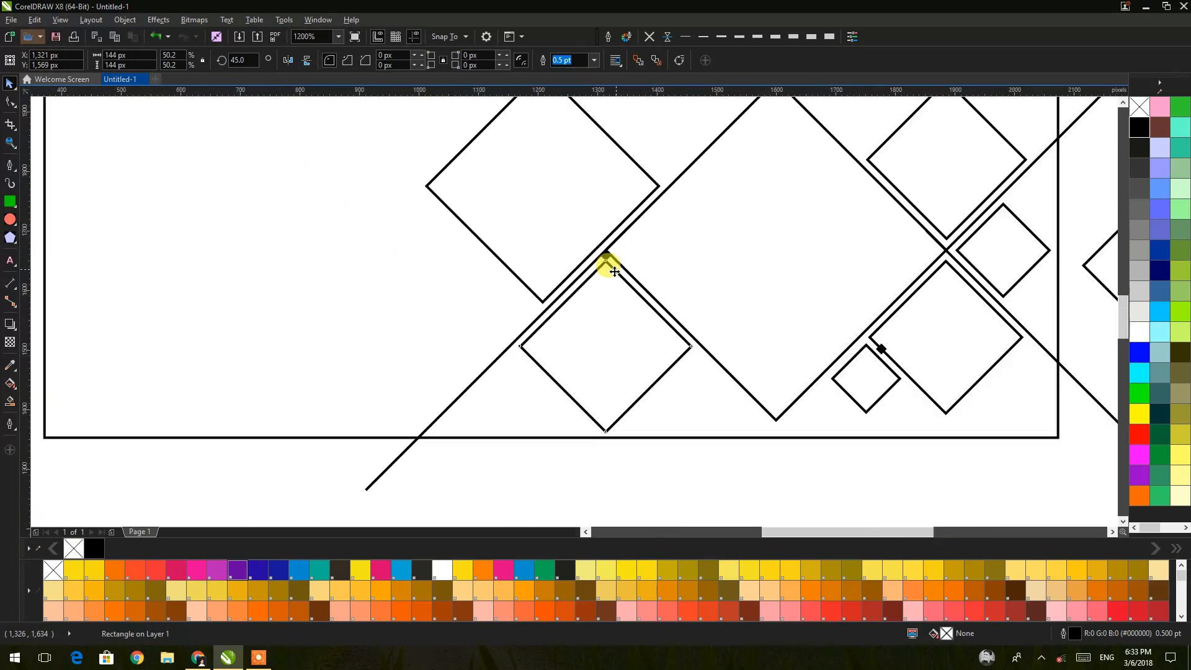
left_click(634, 393)
scroll(749, 315, "up", 5)
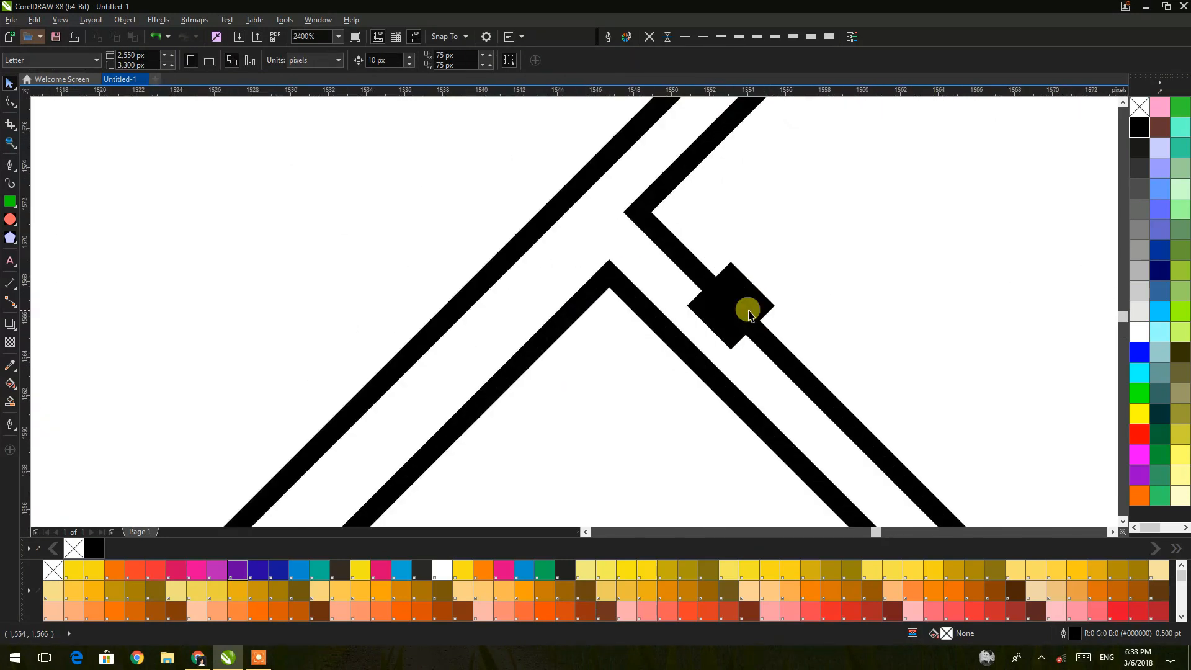
left_click(747, 263)
left_click_drag(750, 249, 651, 240)
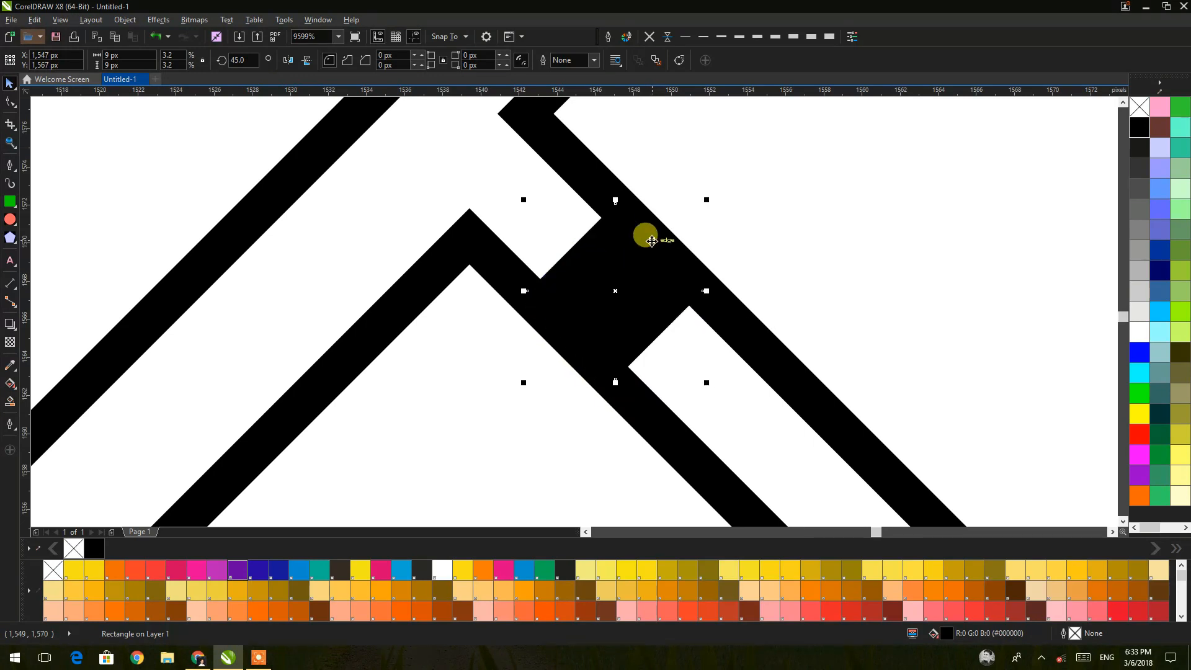
left_click(503, 263)
left_click_drag(519, 293, 732, 431)
left_click_drag(798, 407, 731, 287)
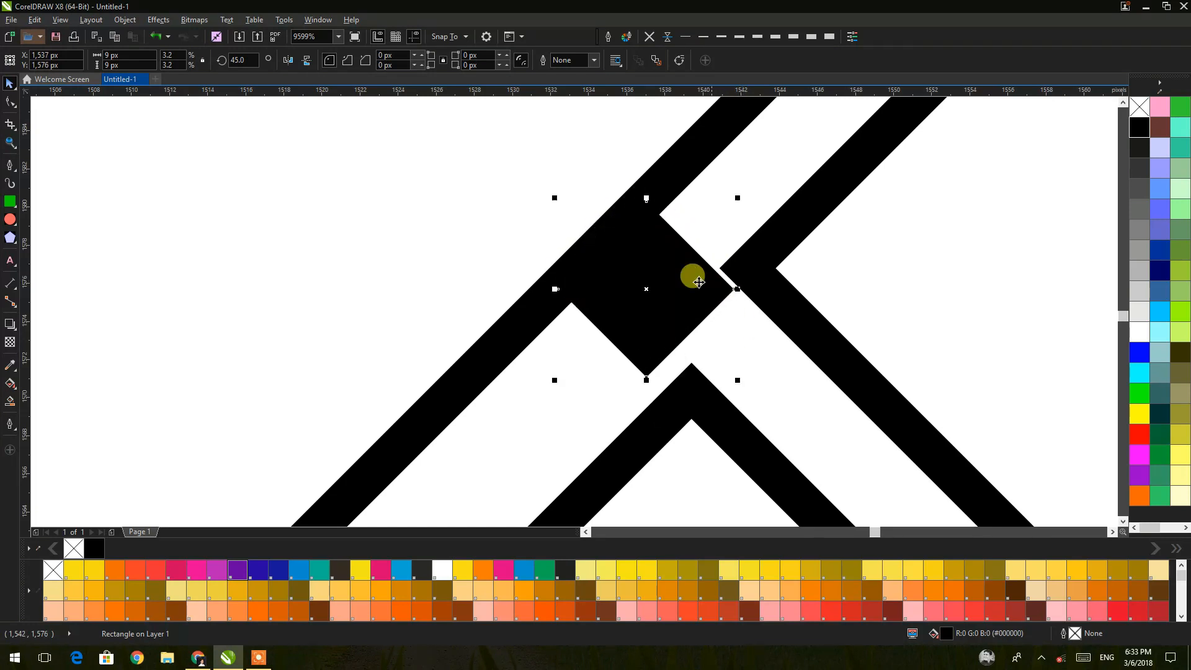
mouse_move(606, 234)
left_mouse_down()
mouse_move(651, 266)
mouse_move(606, 229)
left_mouse_up()
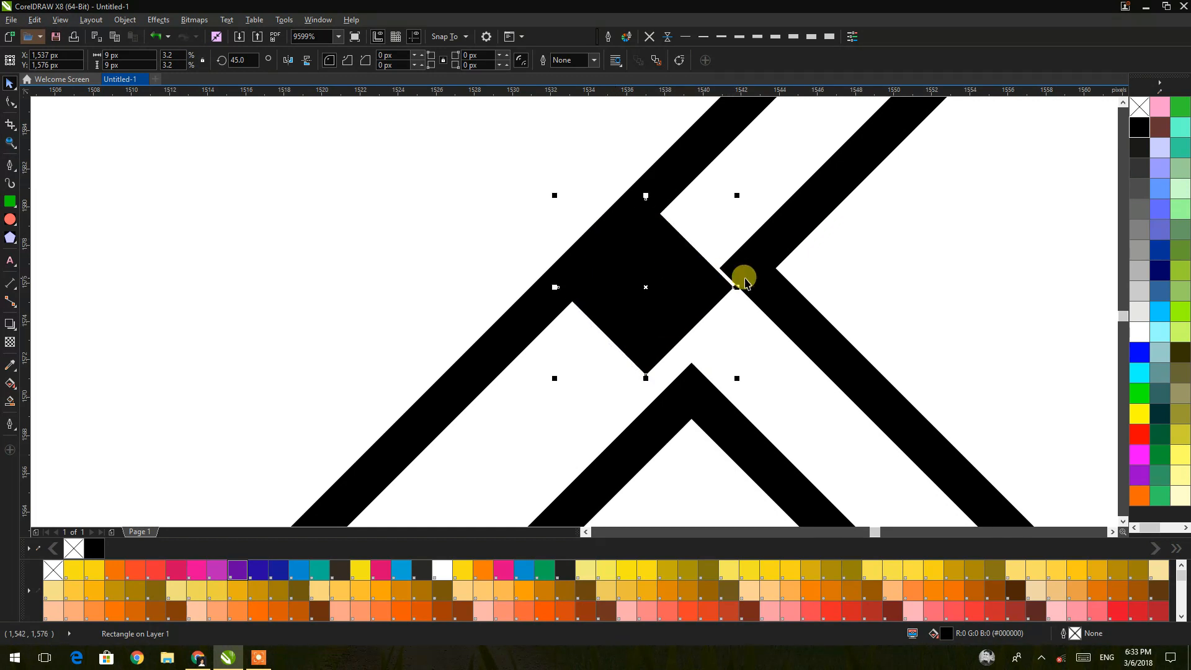
Nudge the 57 px diamond up against the diagonal line
scroll(741, 275, "down", 4)
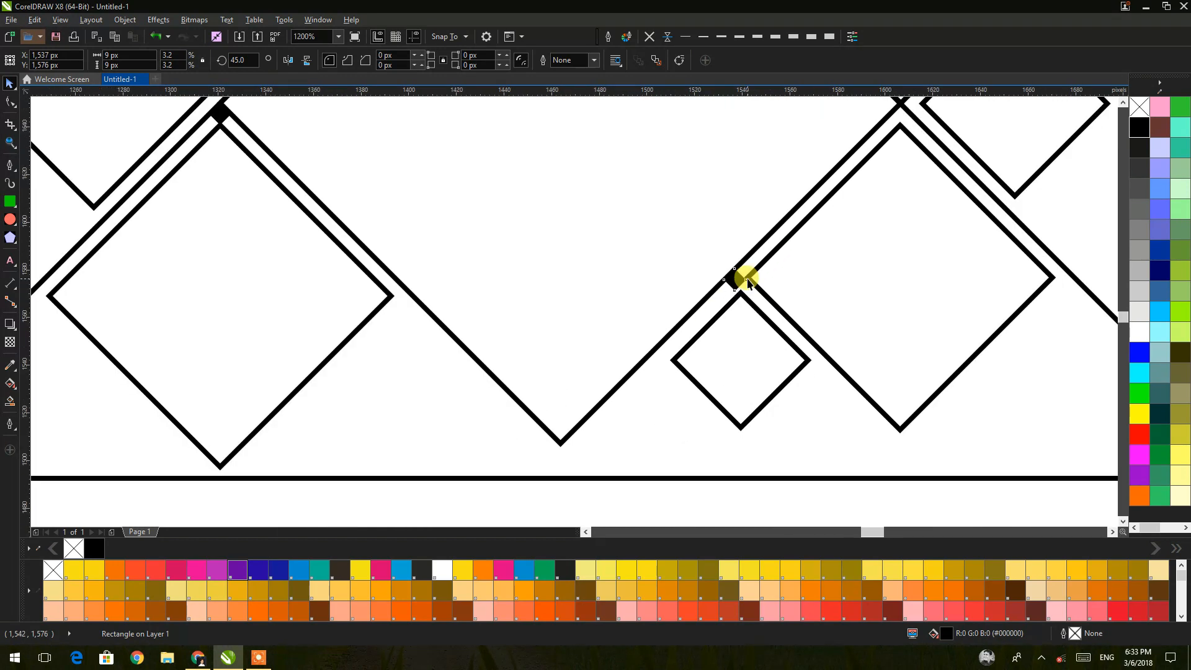
scroll(747, 282, "up", 1)
scroll(733, 313, "up", 3)
left_click(736, 250)
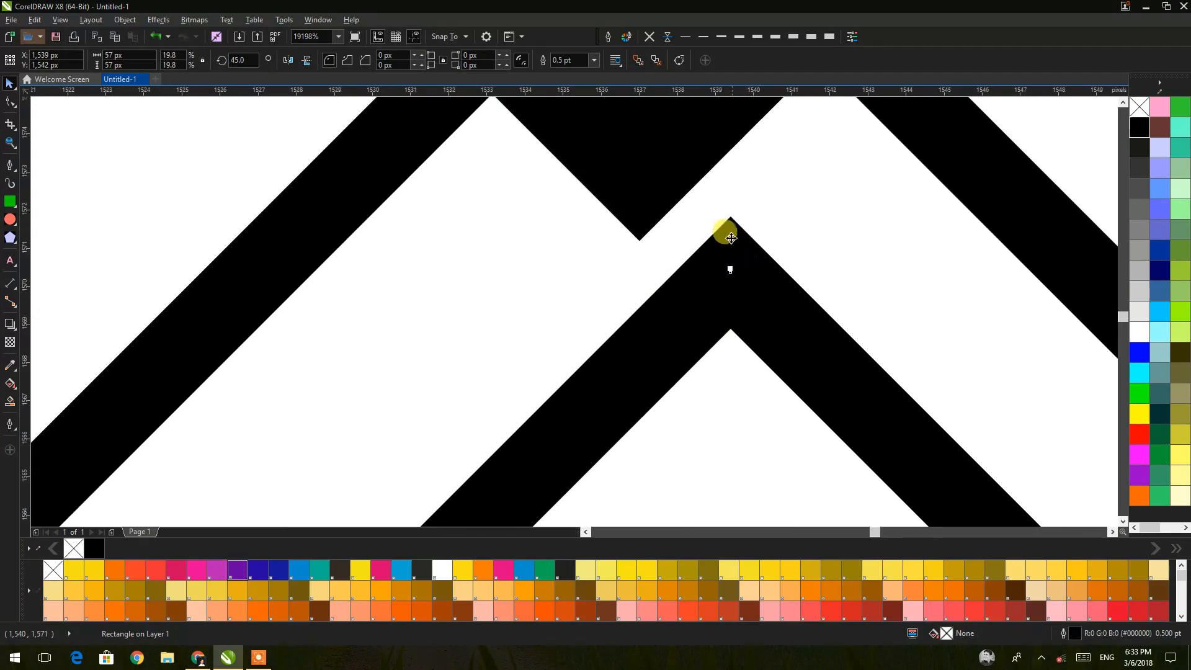
left_click_drag(730, 275, 648, 245)
scroll(657, 249, "down", 4)
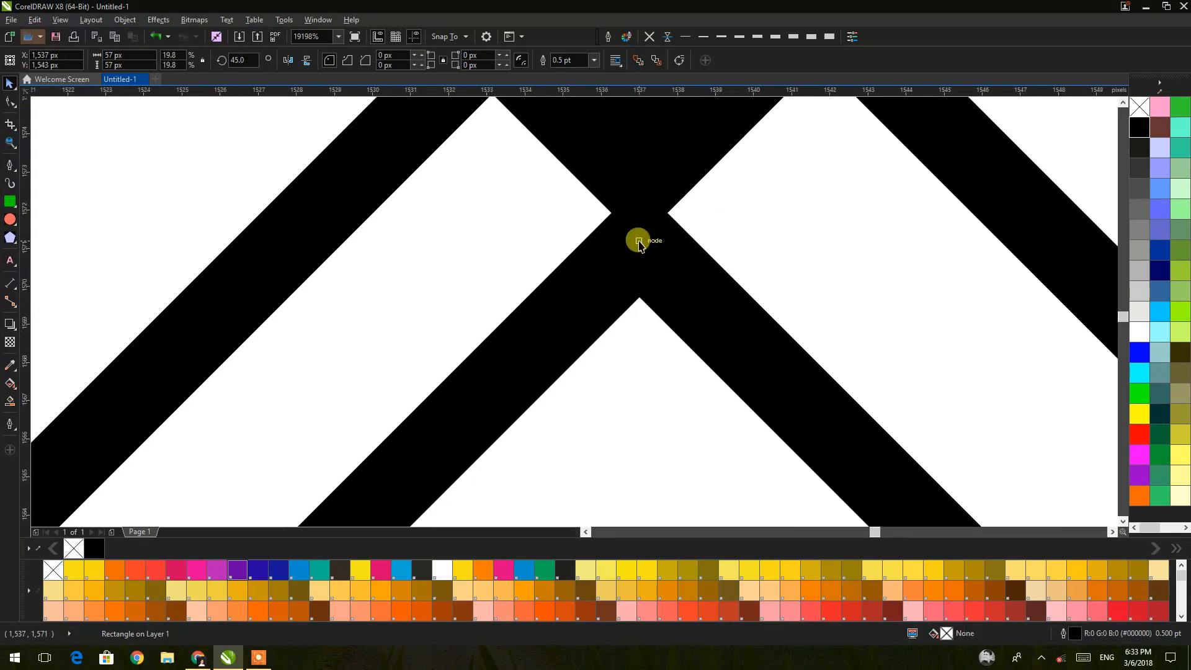
scroll(667, 252, "up", 3)
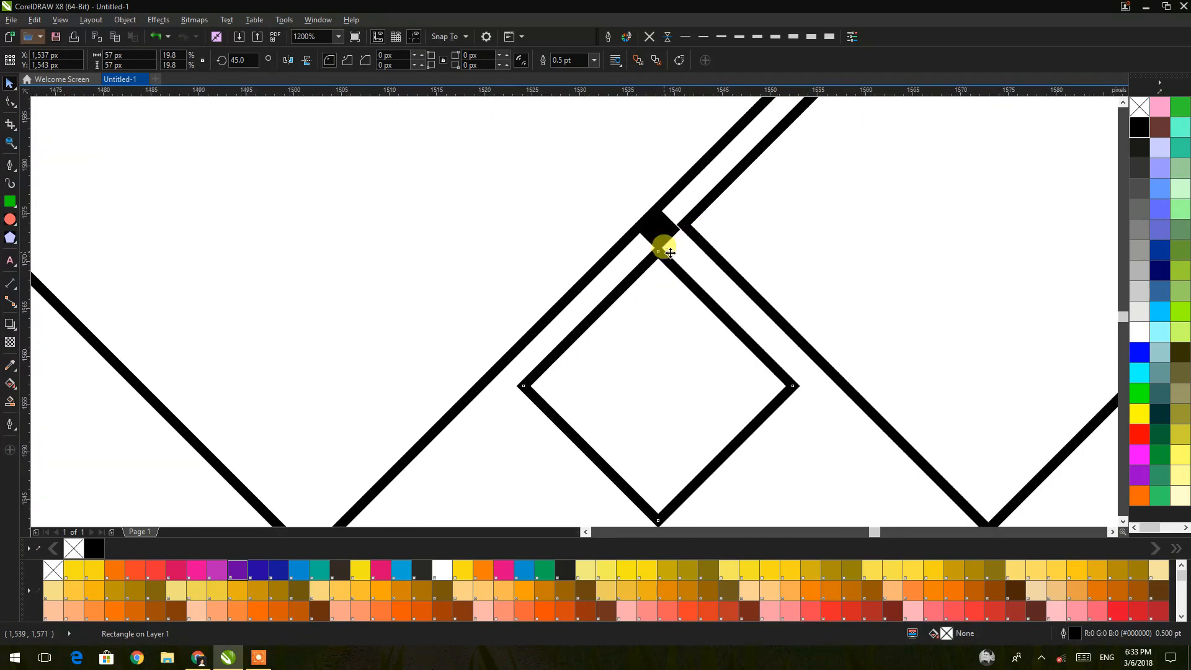
Delete the leftover 9 px black square and view the whole banner
left_click(669, 192)
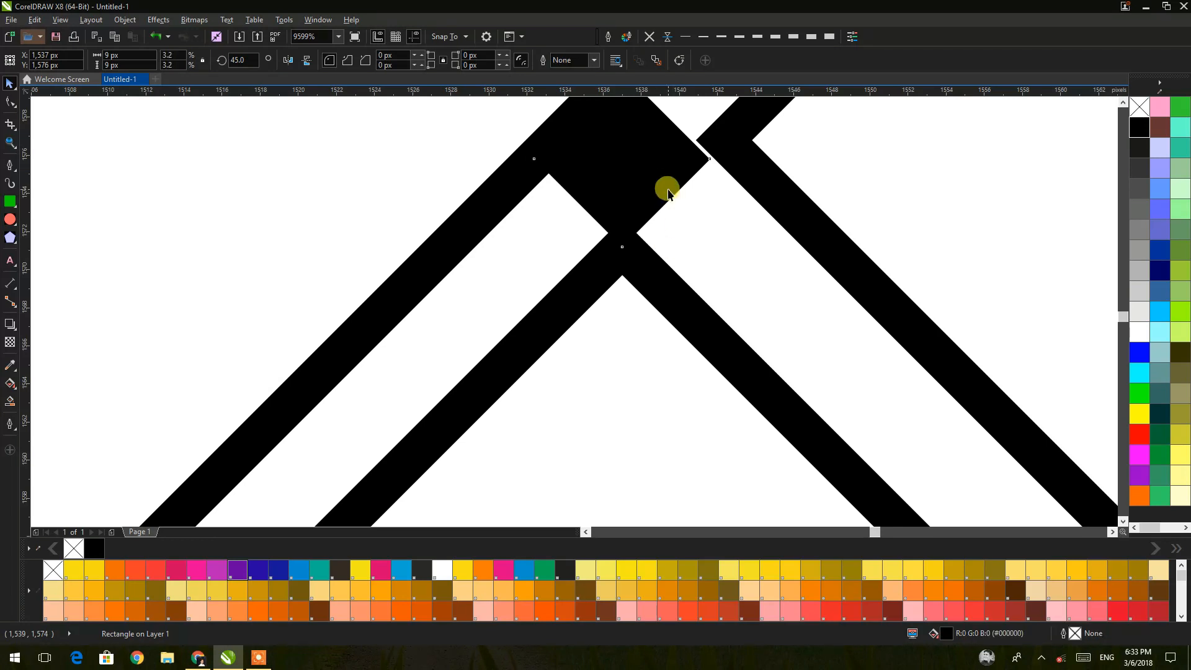
key("Delete")
scroll(668, 188, "down", 4)
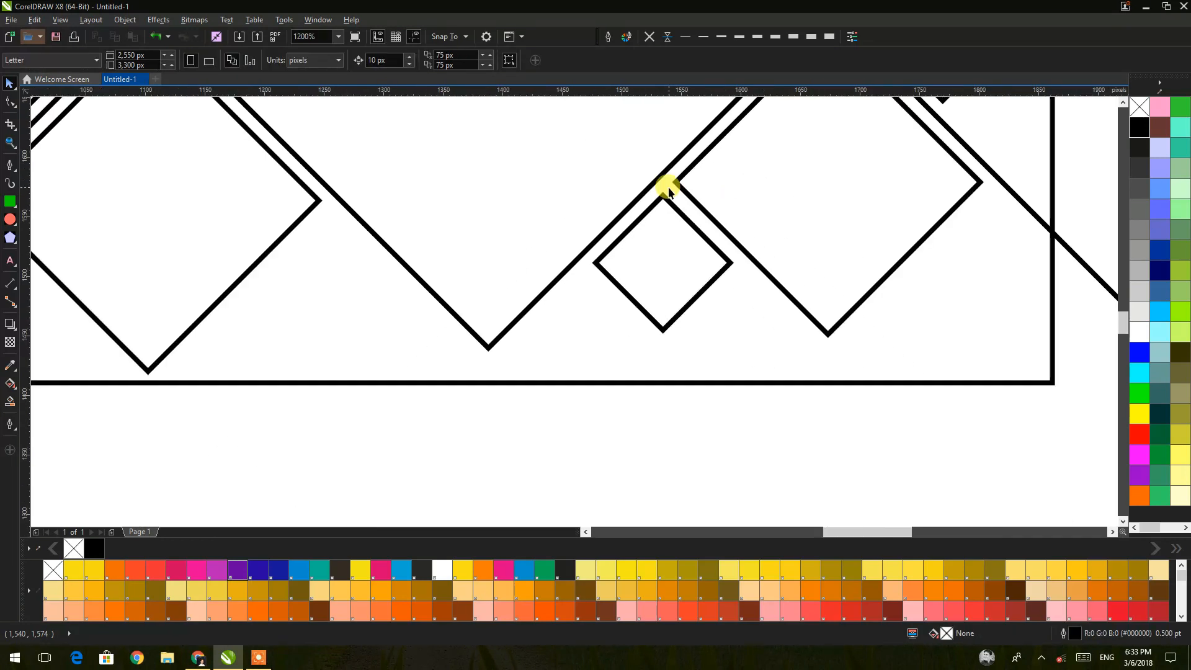
scroll(678, 220, "down", 1)
left_click_drag(687, 276, 713, 351)
Drop a copy of the small diamond higher up and move the tiny black diamond onto the junction
left_click(692, 313)
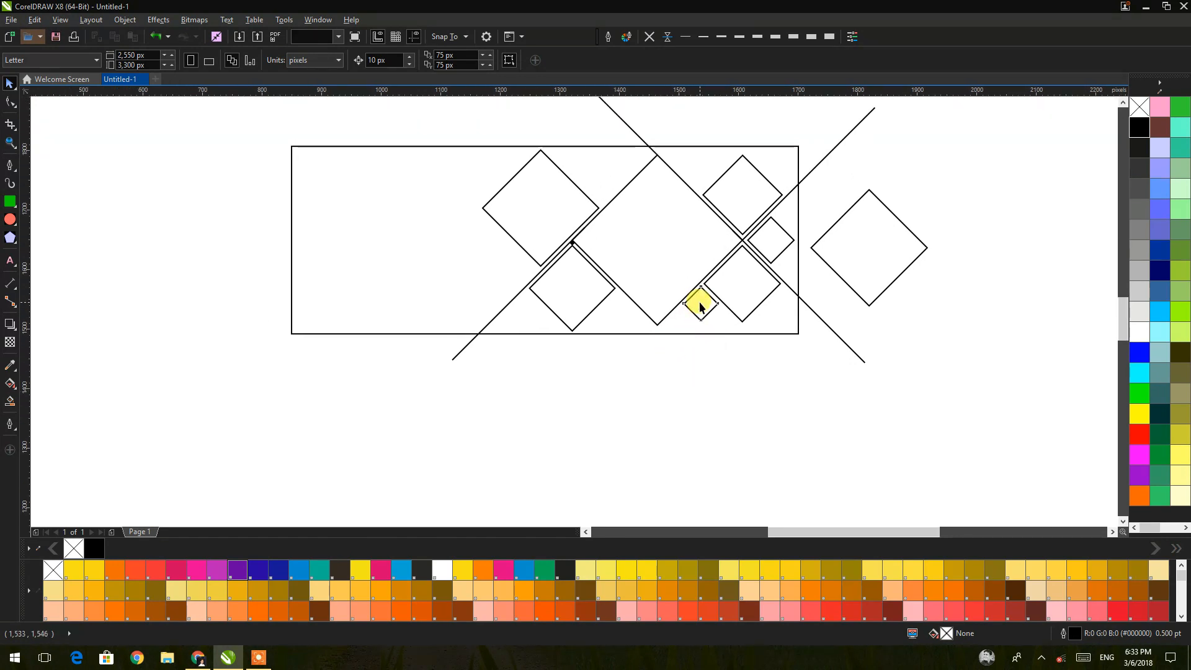
left_click_drag(618, 313, 604, 193)
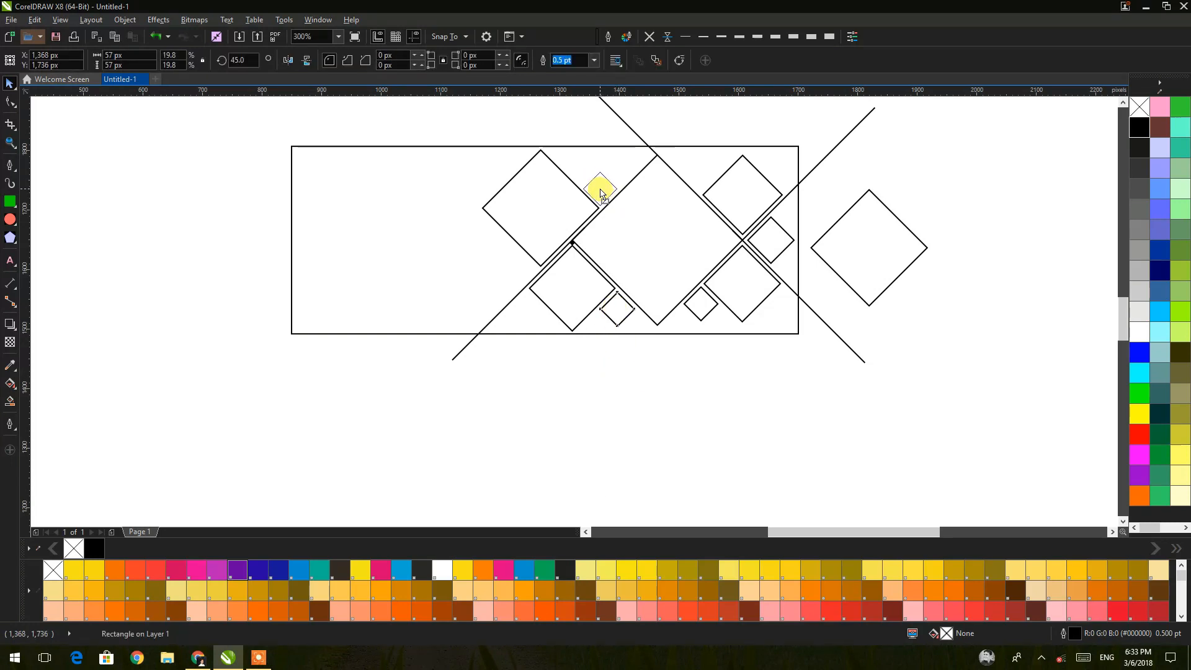
left_click_drag(602, 188, 602, 189)
left_click(606, 399)
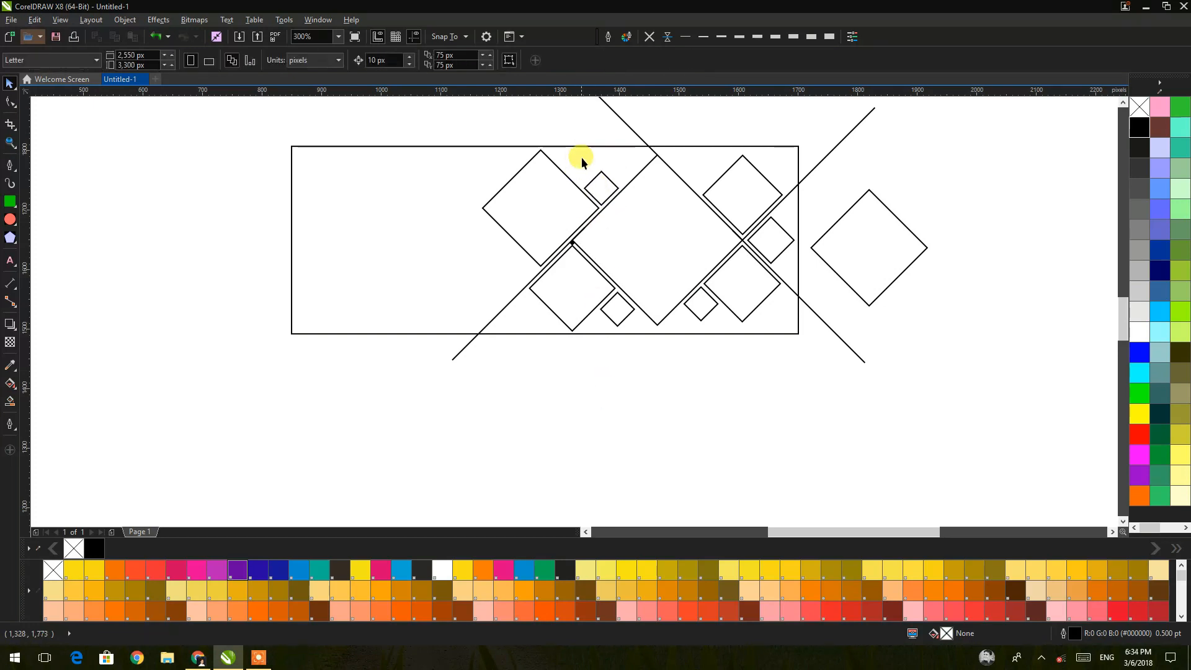
scroll(607, 198, "up", 4)
left_click_drag(460, 391, 557, 301)
scroll(567, 254, "up", 6)
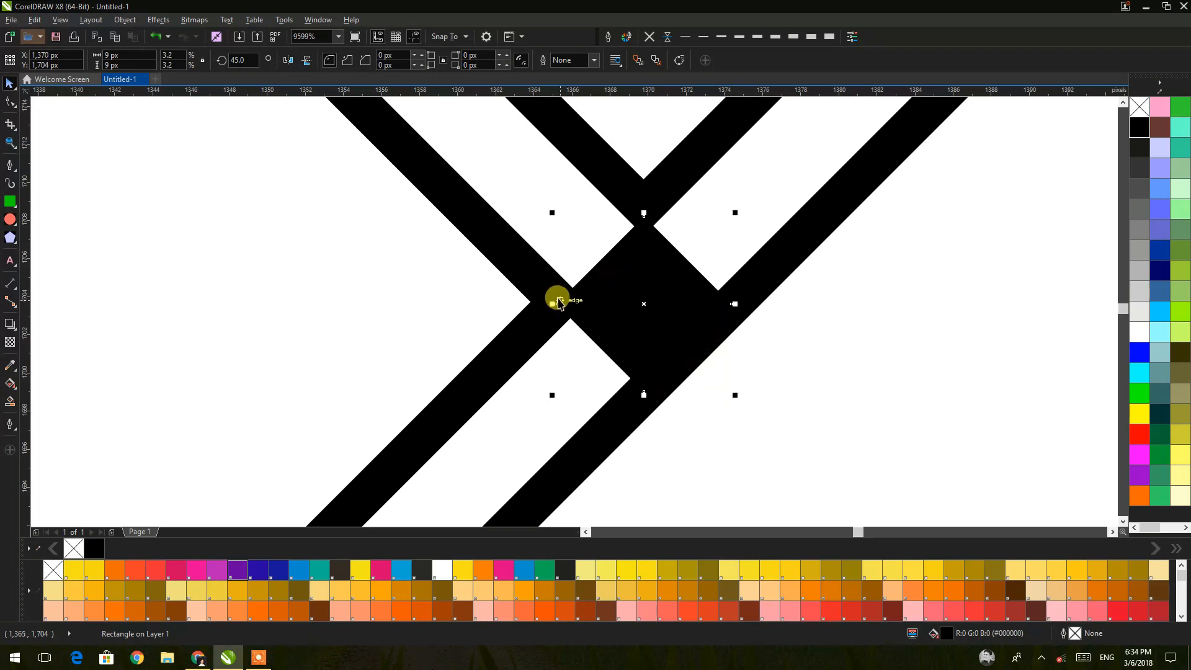
Snap the upper small diamond tight against the line edge
left_click(653, 178)
left_click_drag(642, 207, 643, 225)
mouse_move(643, 226)
left_mouse_down()
mouse_move(662, 239)
mouse_move(646, 220)
mouse_move(657, 183)
mouse_move(647, 217)
left_mouse_up()
scroll(655, 195, "down", 3)
scroll(655, 196, "down", 5)
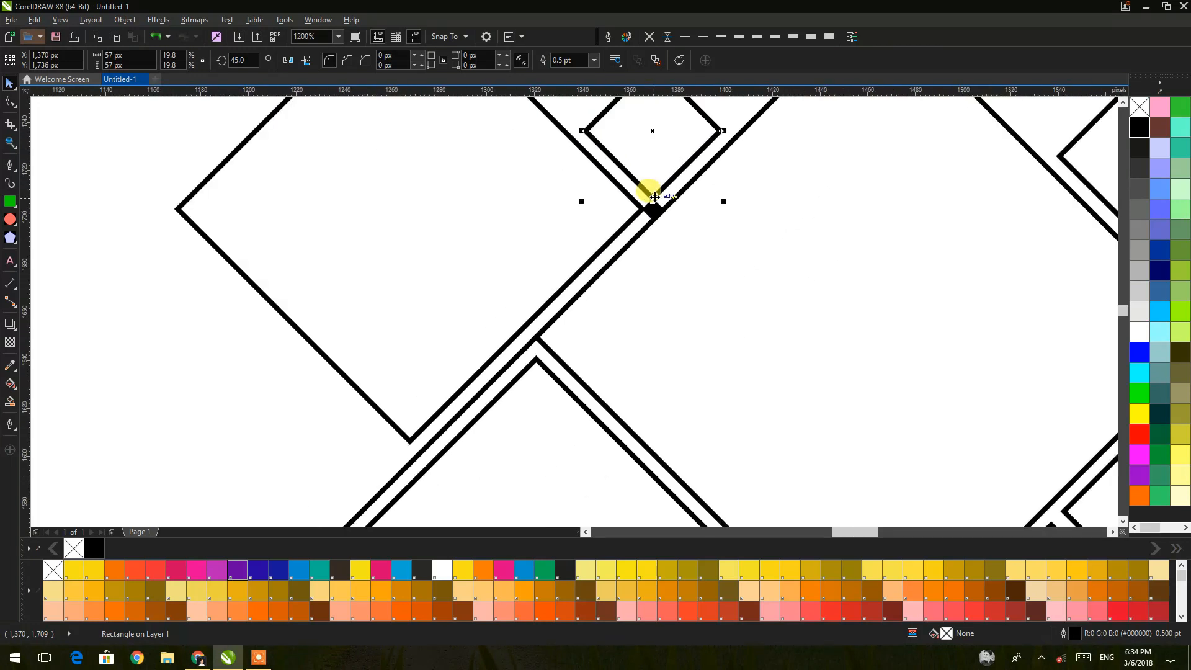
left_click(704, 359)
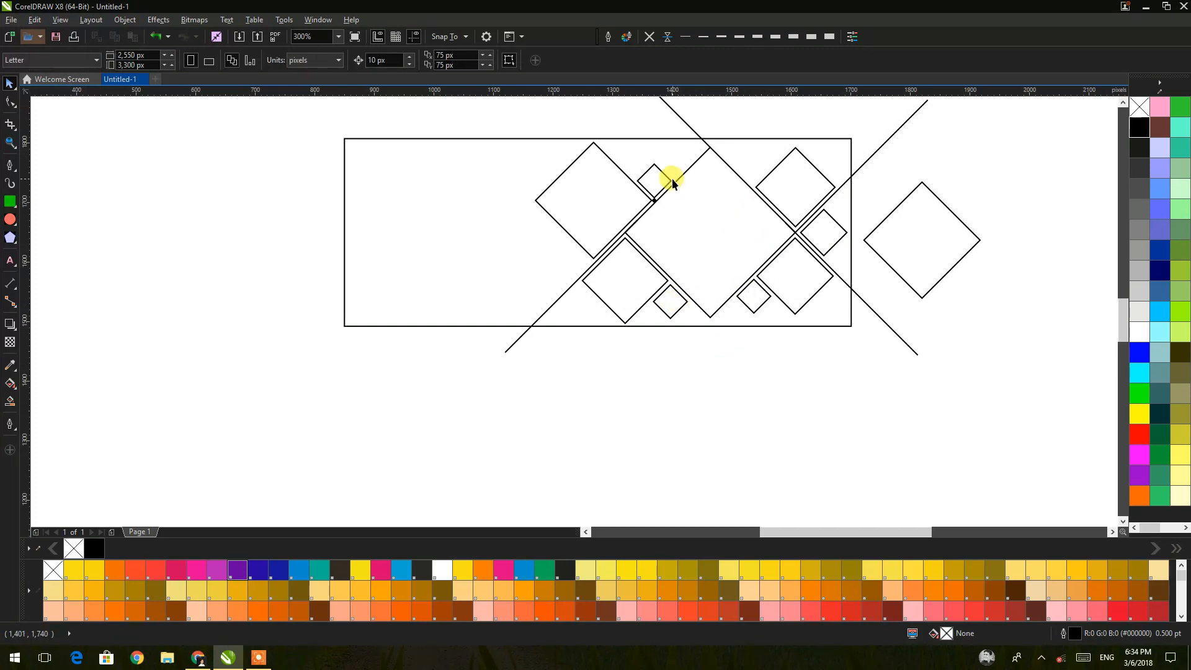
Undo the misplaced move of the upper diamond and its tiny companion
left_click_drag(674, 126, 756, 181)
scroll(756, 182, "up", 4)
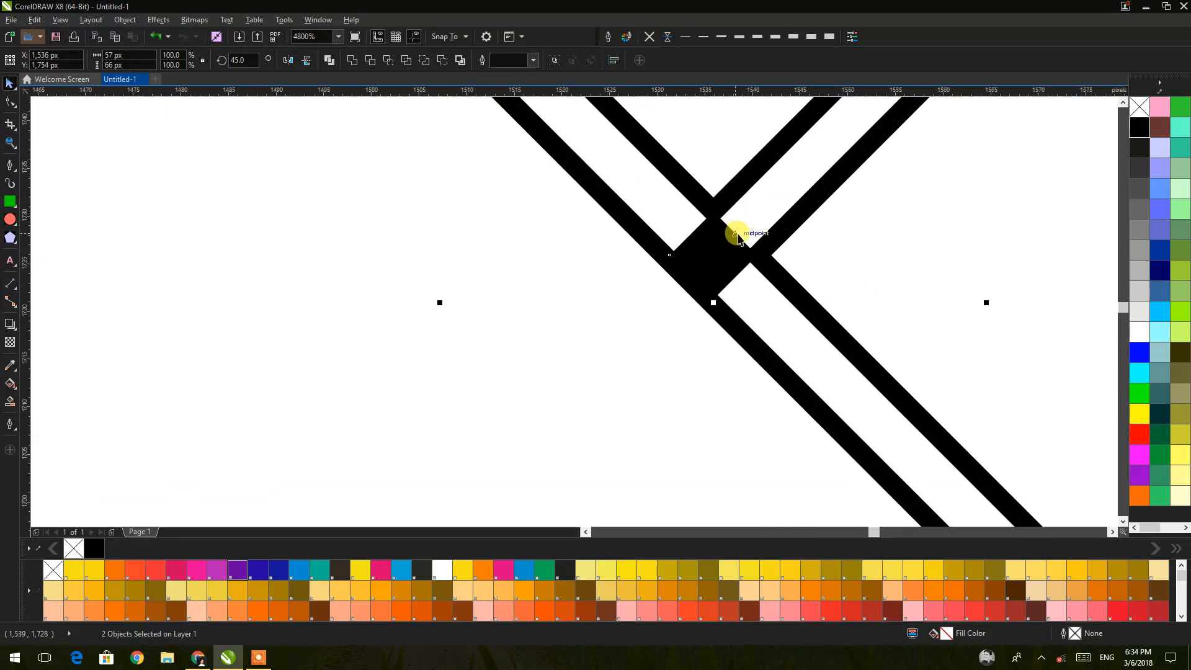
scroll(732, 184, "down", 2)
scroll(739, 184, "down", 2)
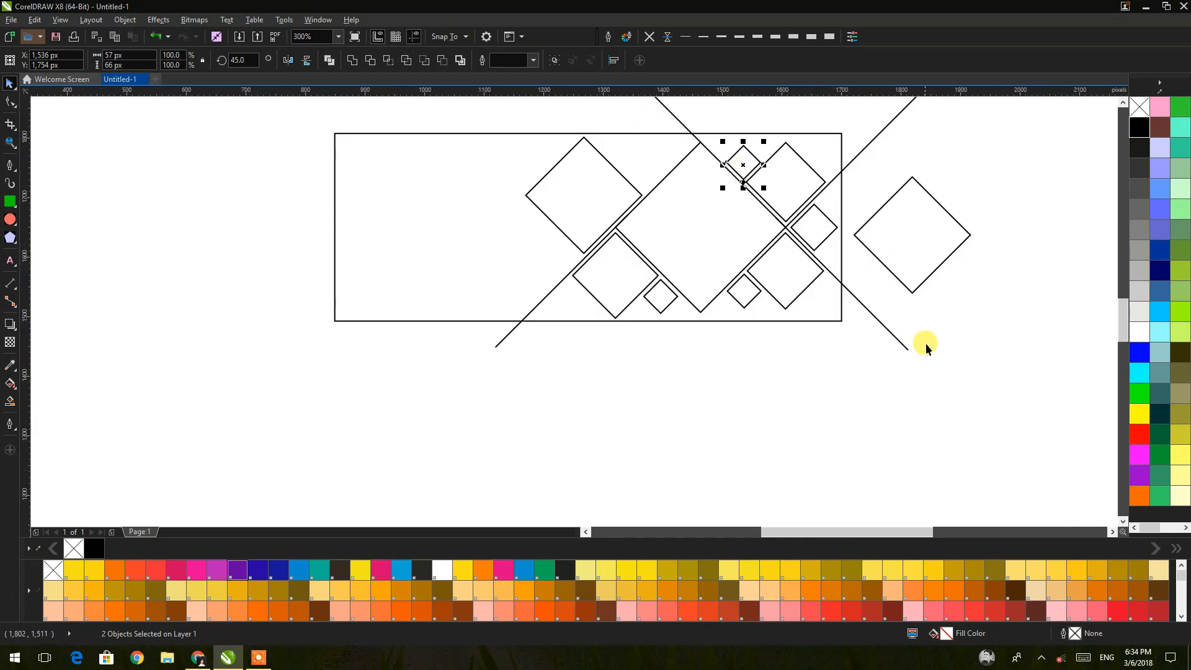
left_click(856, 280)
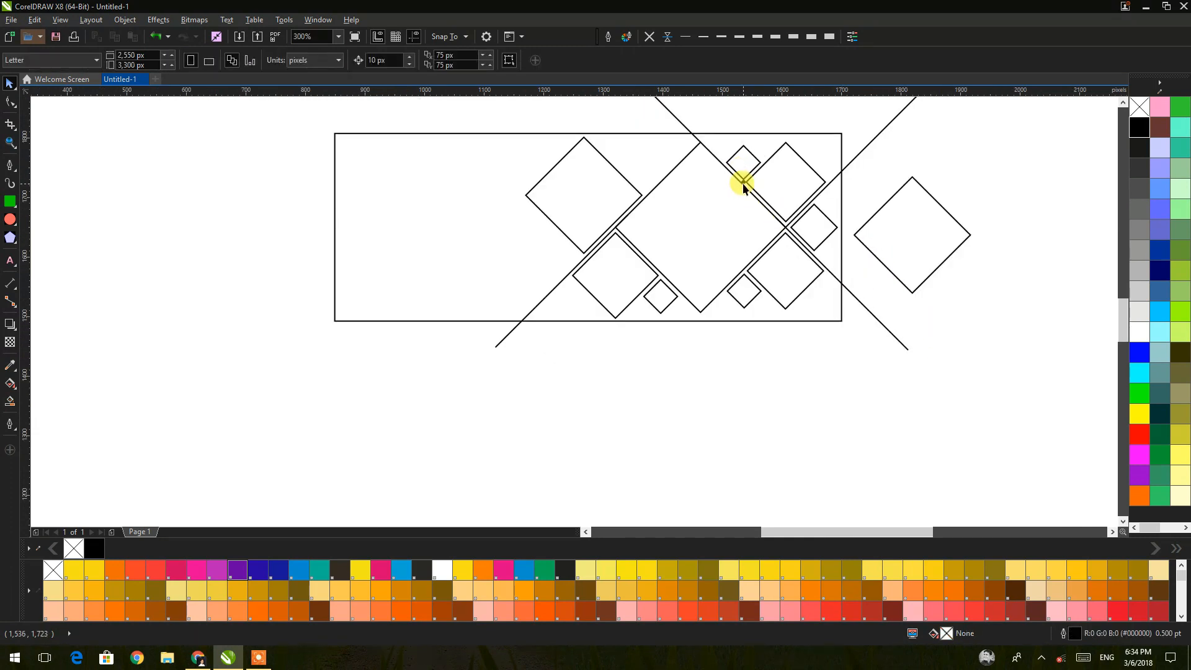
left_click(155, 36)
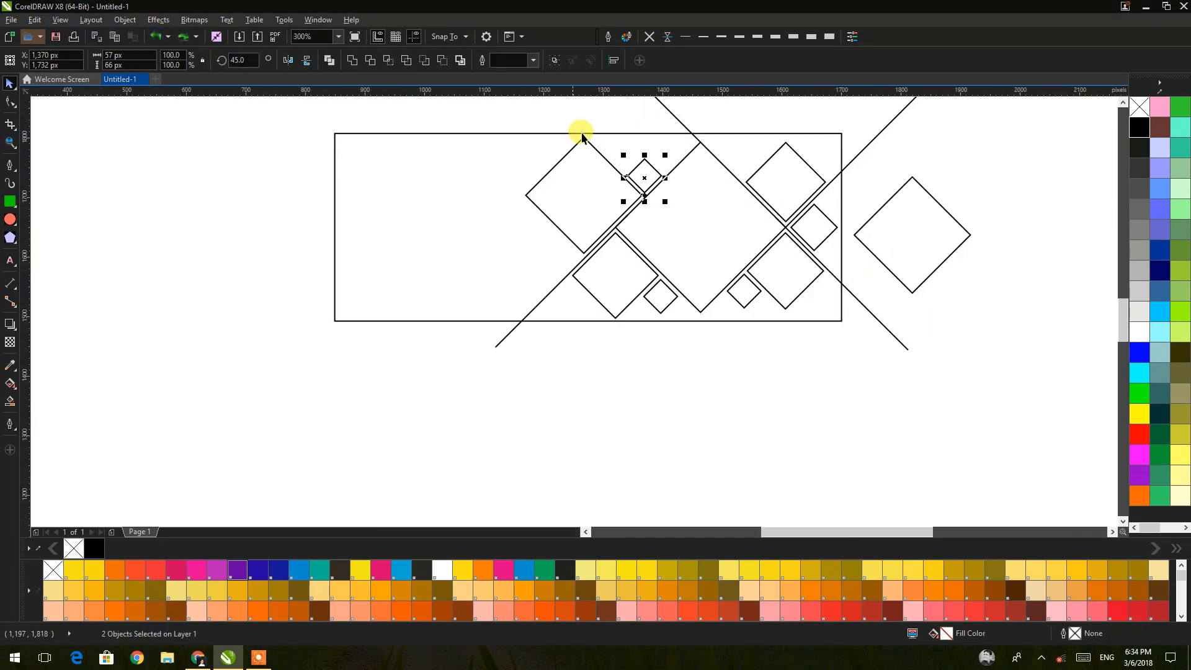
Copy the small diamond beside the right diagonal and snap it against the line edge
left_click_drag(653, 179, 741, 174)
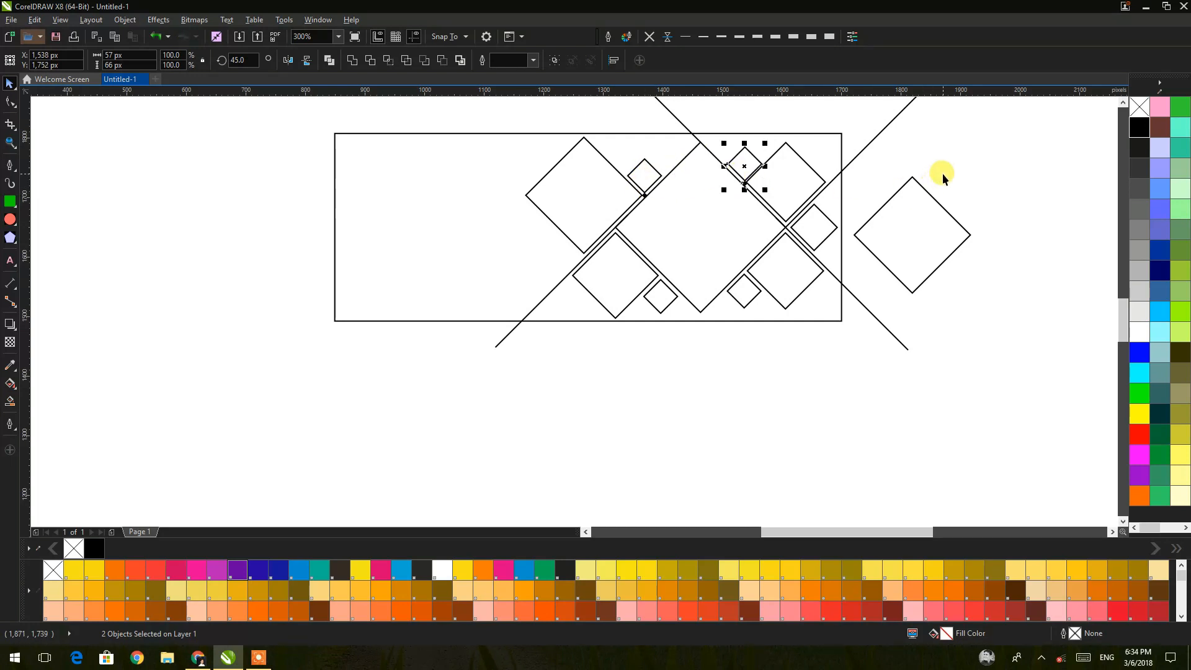
scroll(753, 181, "up", 5)
scroll(688, 182, "up", 2)
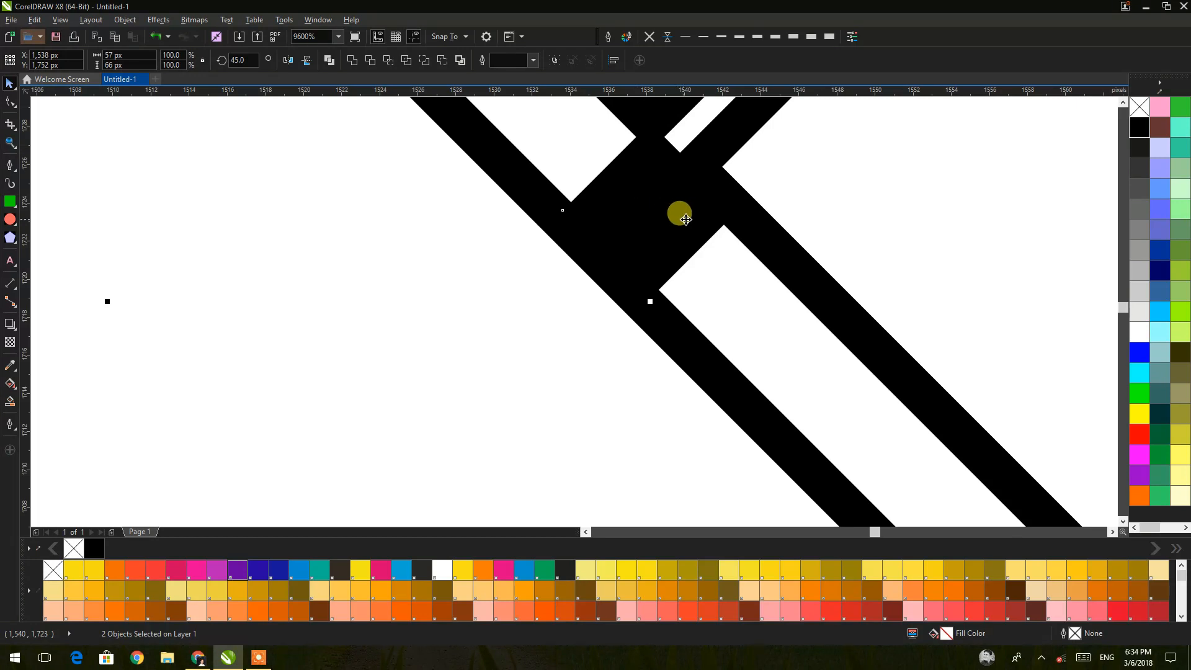
left_click_drag(647, 297, 591, 241)
scroll(623, 200, "down", 1)
scroll(626, 201, "down", 2)
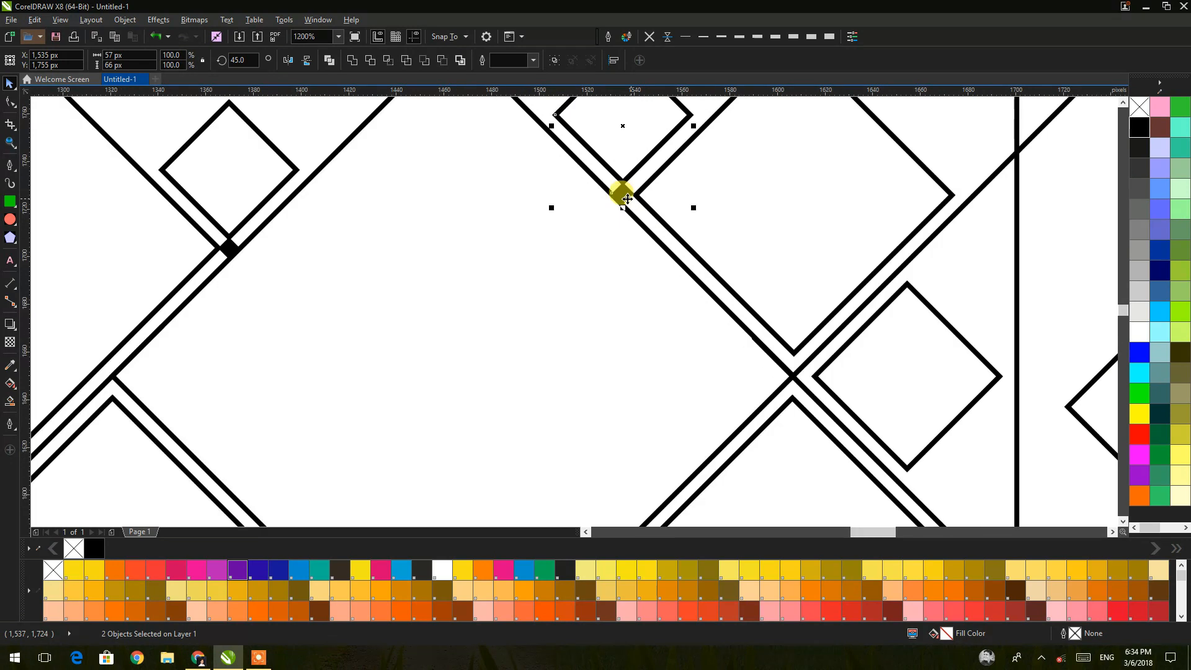
left_click(758, 210)
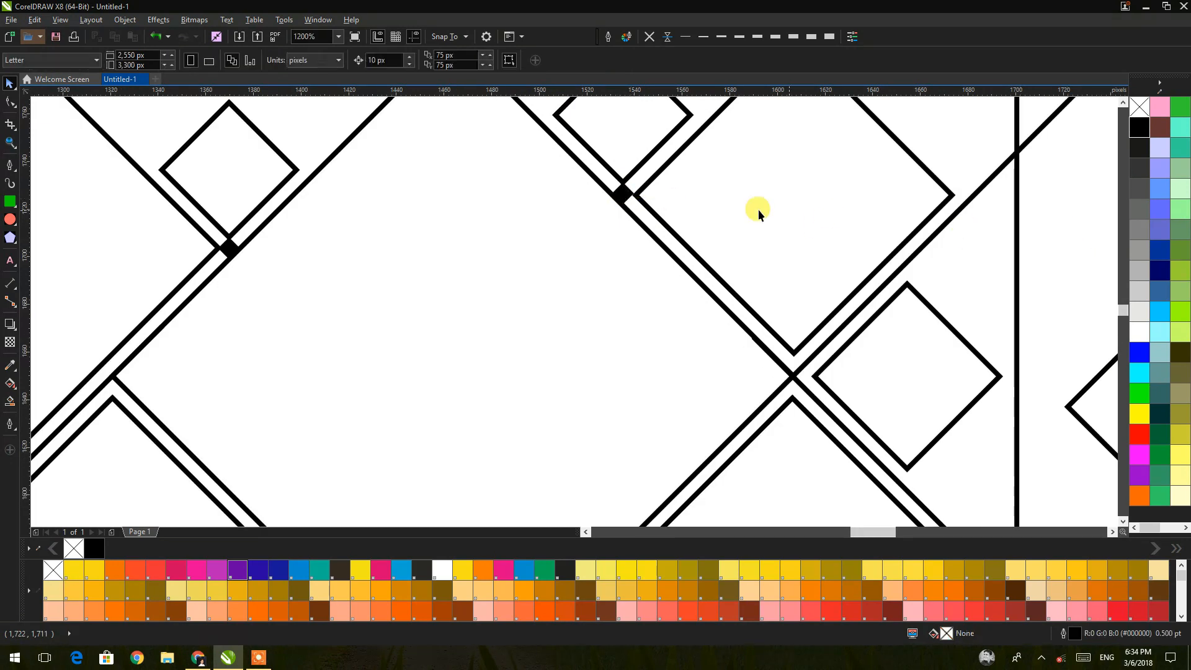
left_click(622, 195)
key("Escape")
scroll(624, 197, "down", 2)
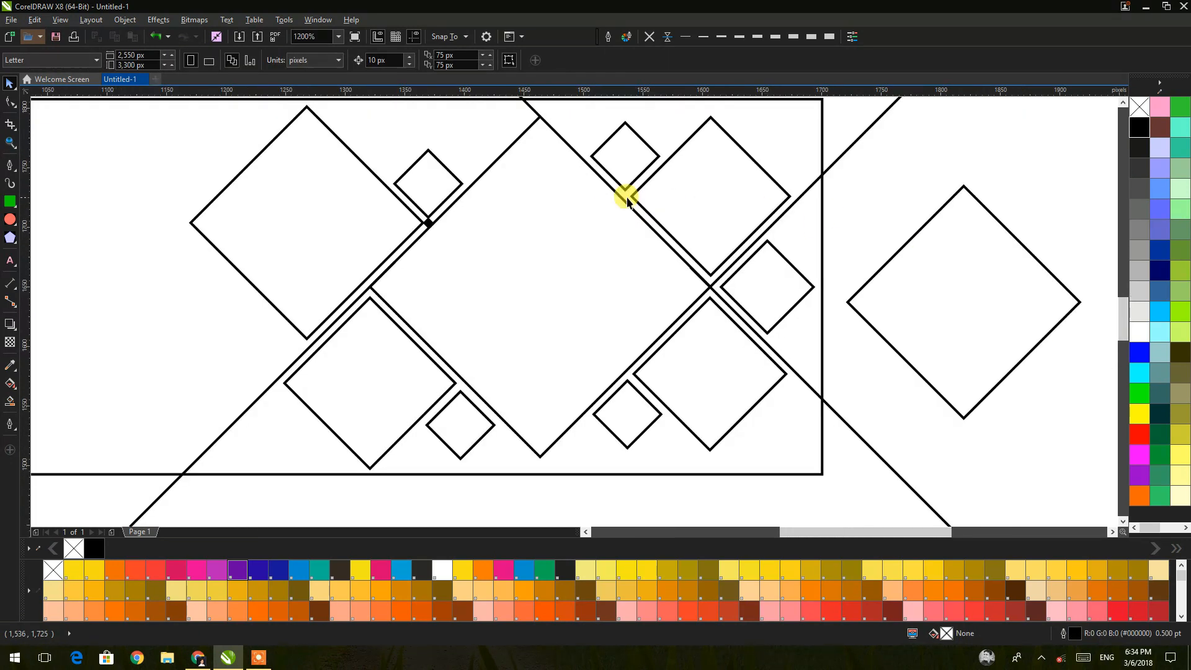
Delete the stray diamond right of the banner and the tiny black diamond
left_click(852, 284)
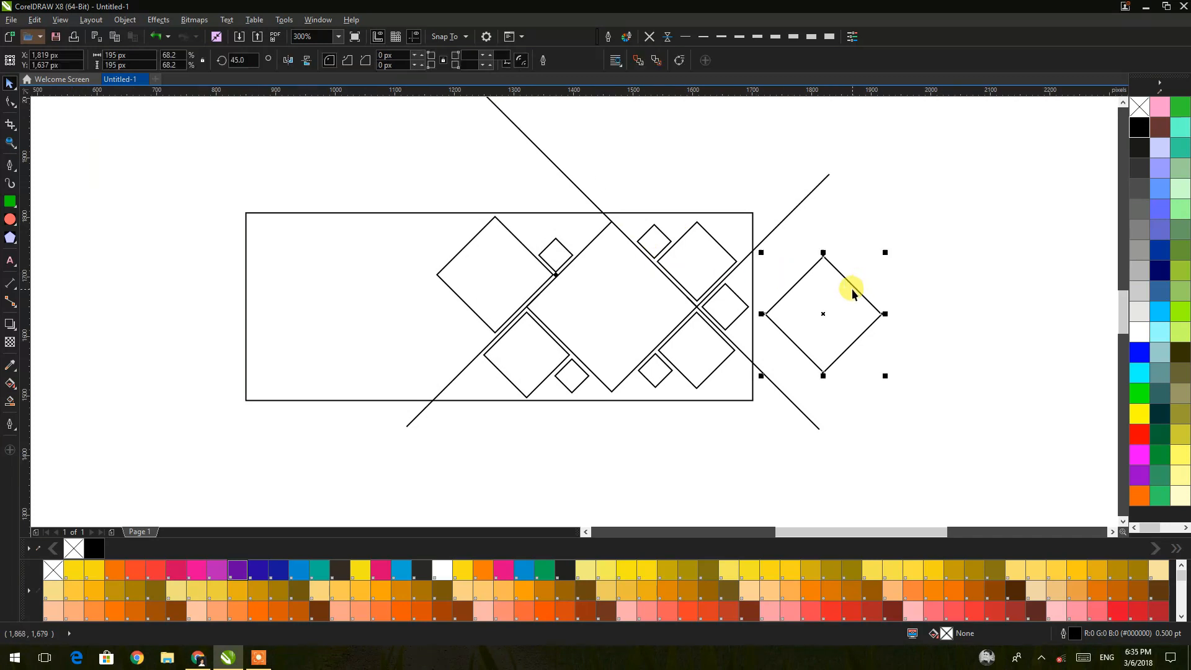
key("Delete")
scroll(851, 289, "down", 1)
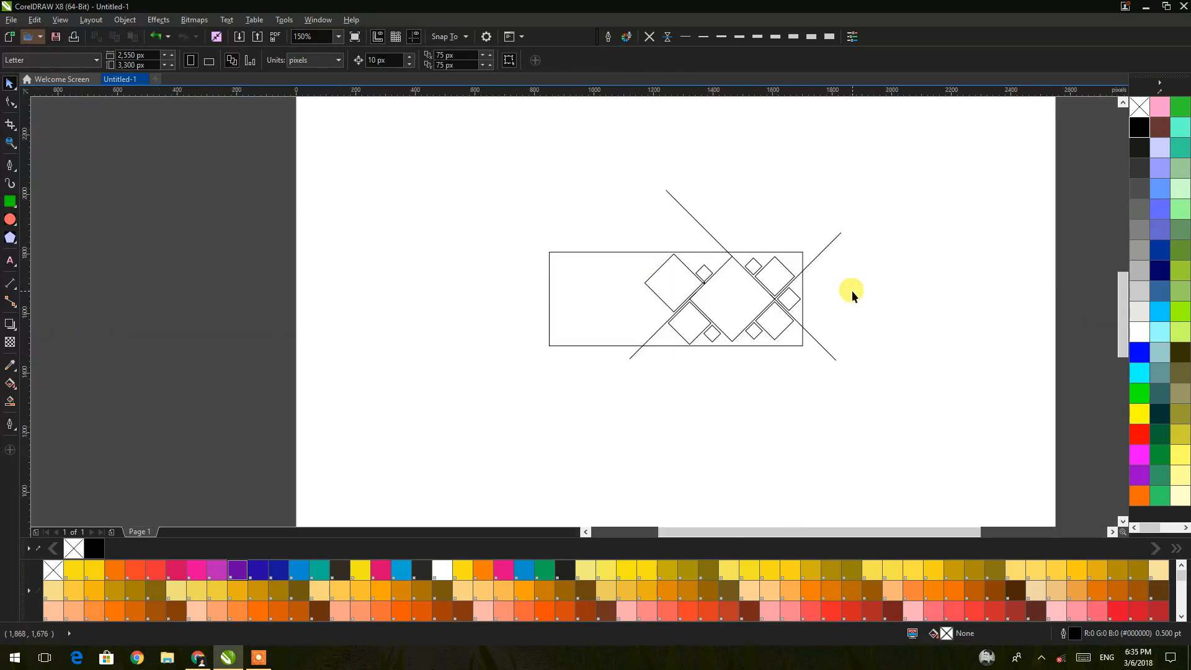
scroll(713, 274, "up", 2)
left_click(709, 302)
key("Delete")
scroll(713, 303, "down", 1)
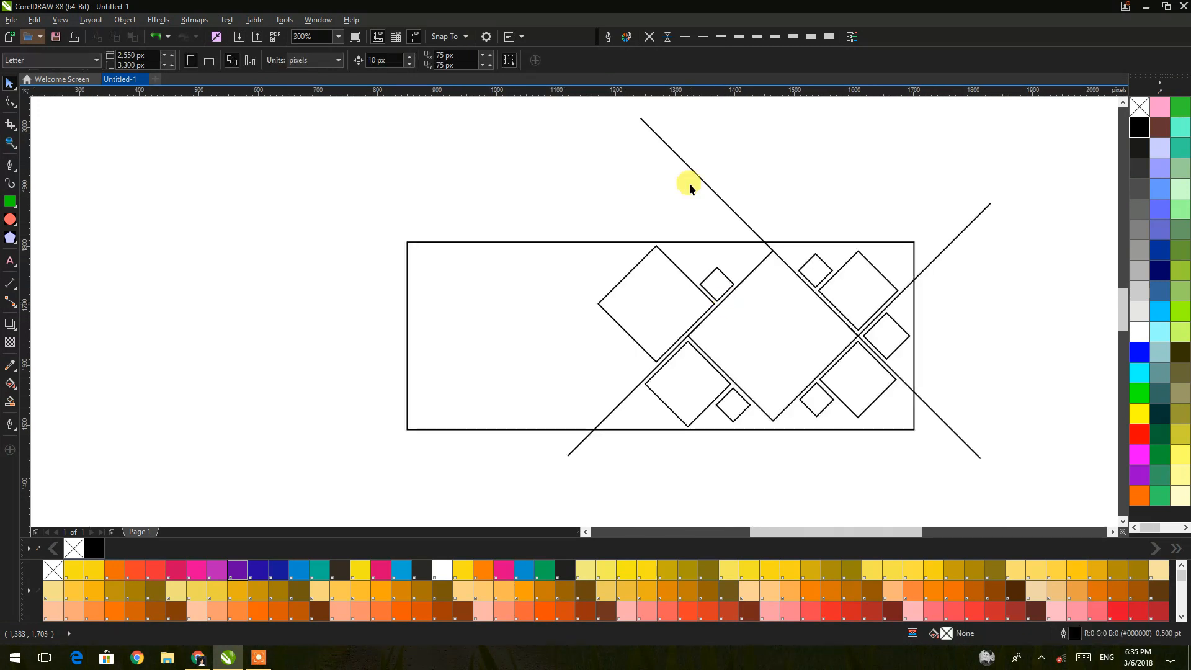
Delete all four long diagonal lines and marquee-select the ten diamonds
left_click(689, 167)
key("Delete")
left_click(596, 426)
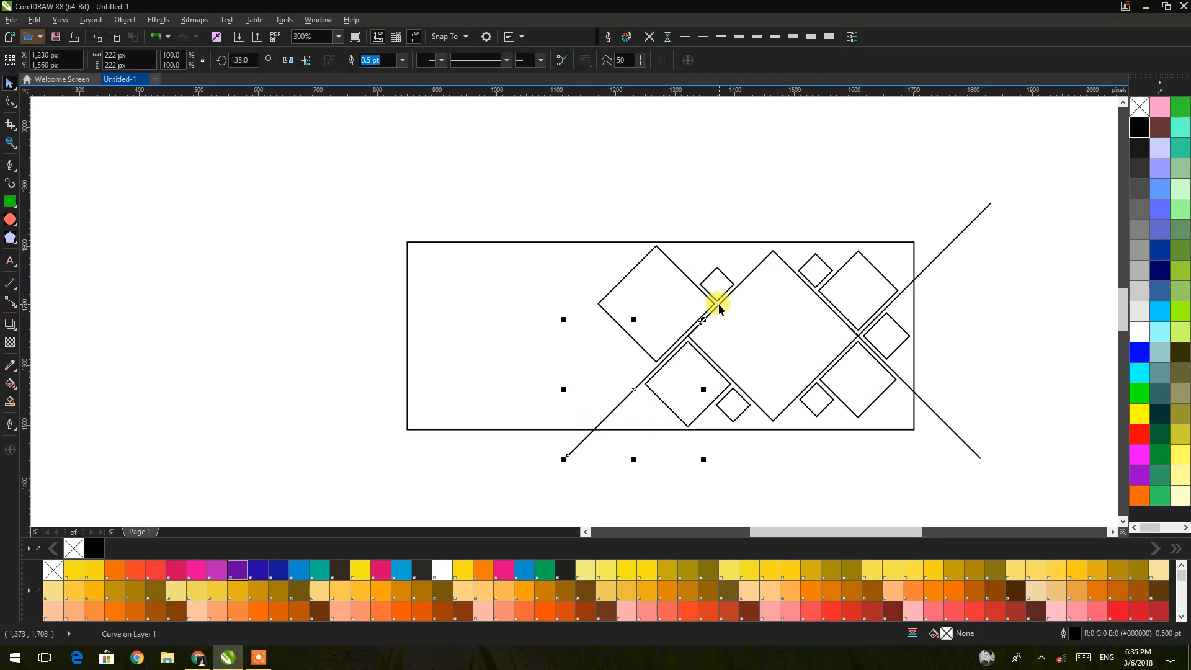
key("Delete")
left_click(932, 408)
key("Delete")
left_click(935, 257)
key("Delete")
left_click_drag(985, 156, 552, 488)
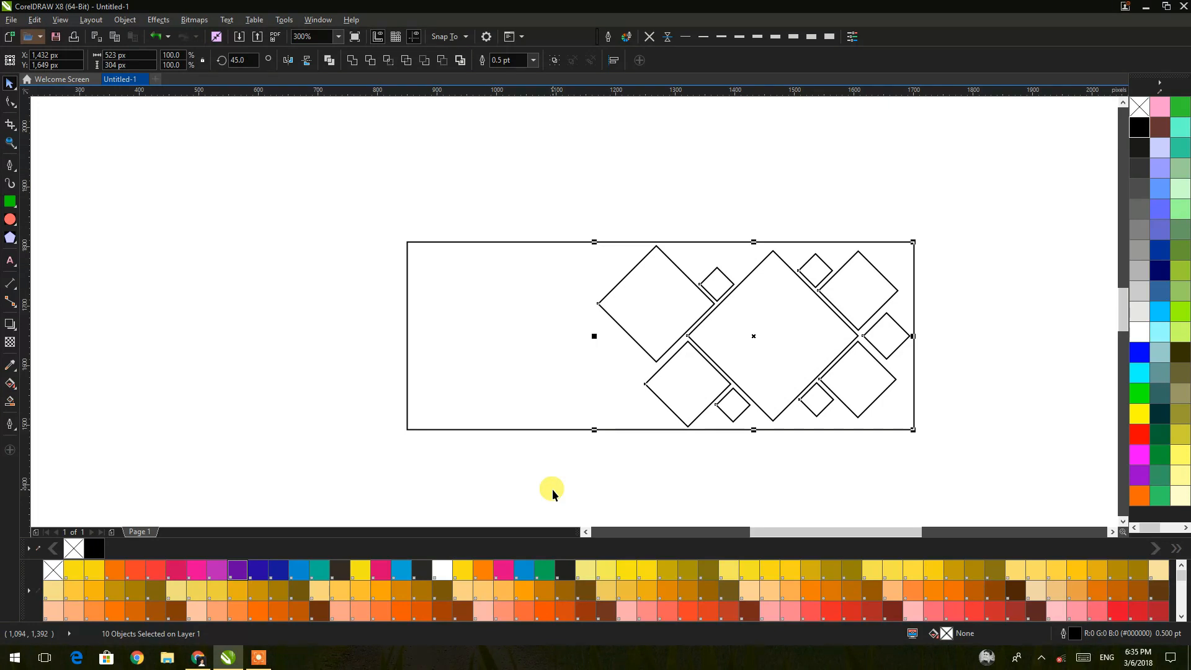
Group, ungroup and Weld the ten selected diamonds into one curve object
key("ctrl+g")
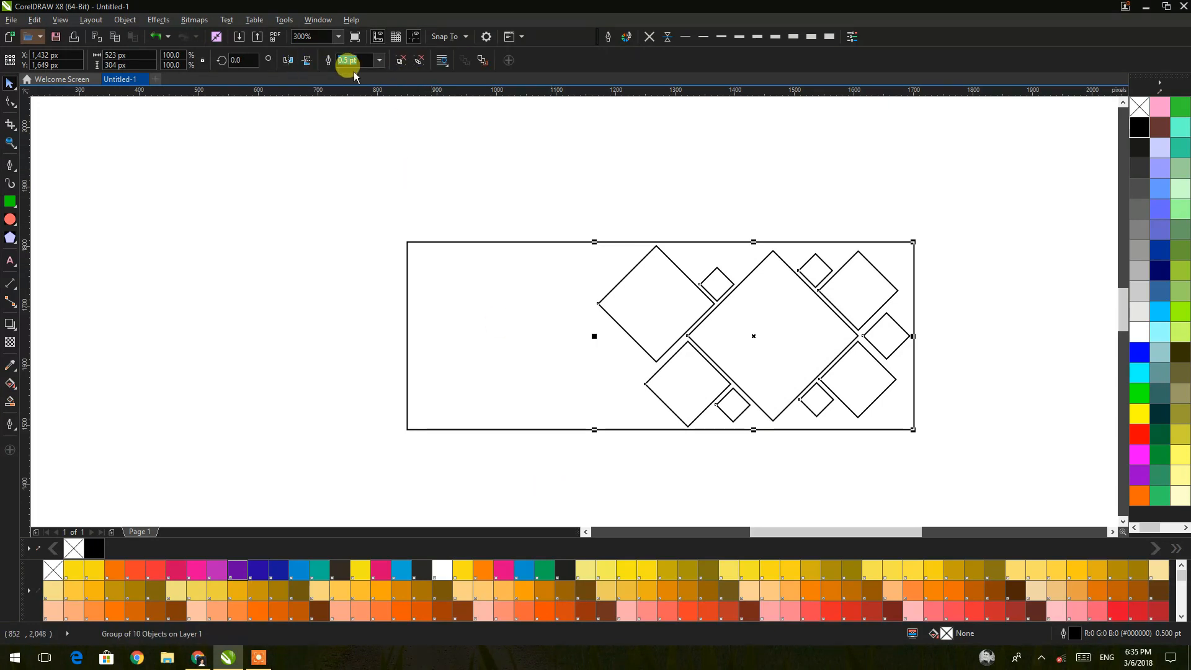
left_click(397, 62)
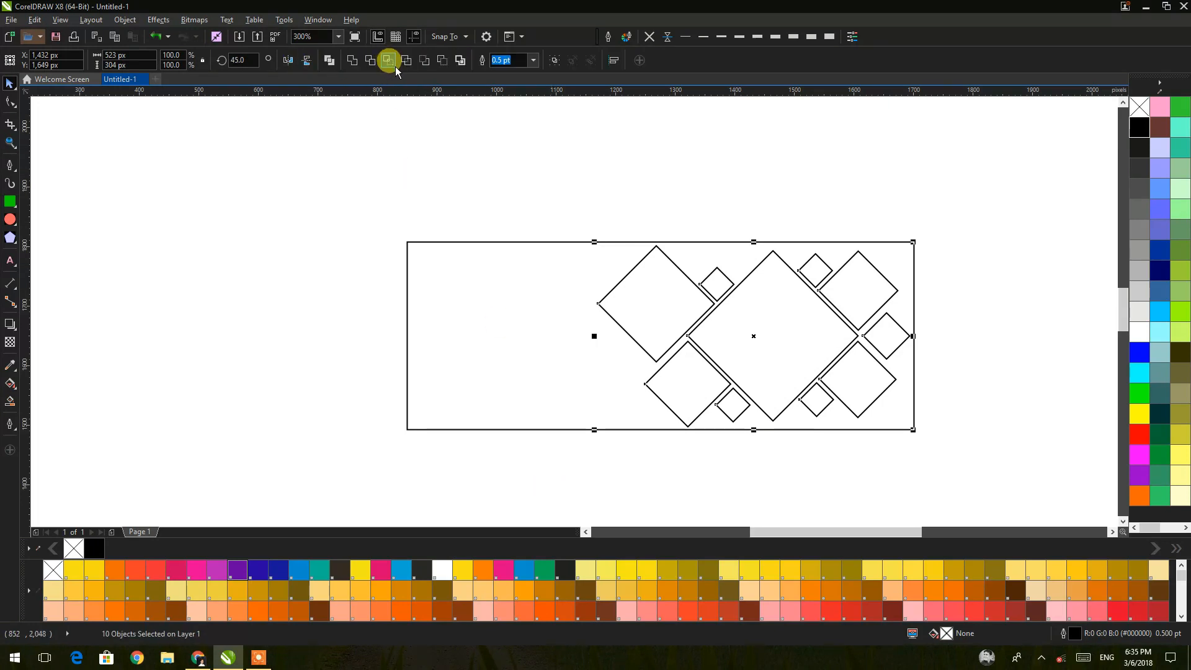
left_click(351, 60)
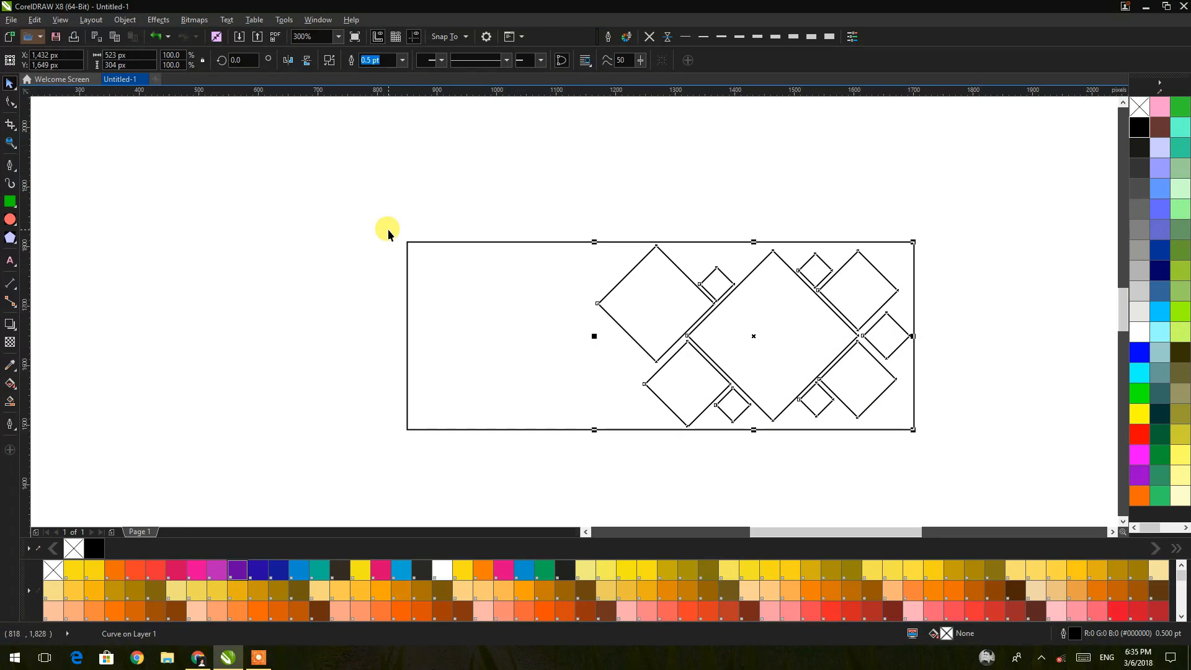
left_click(303, 259)
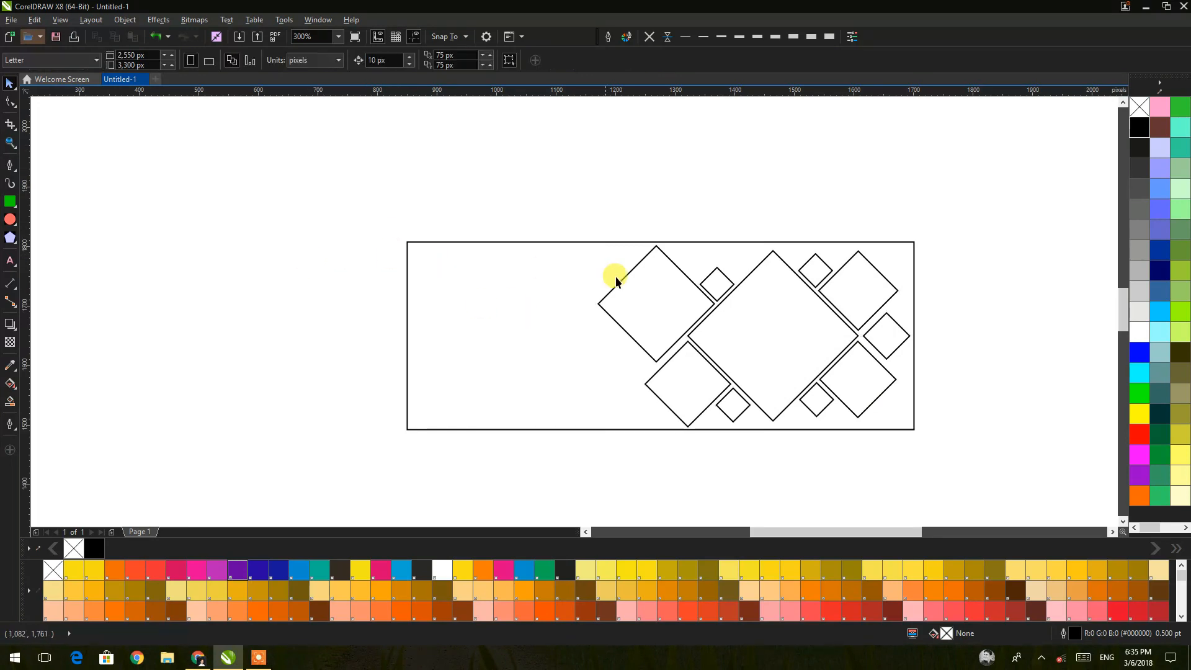
Pick pexels-photo-255349.jpeg from the Soft (D:) drive in the Import dialog
right_click(567, 165)
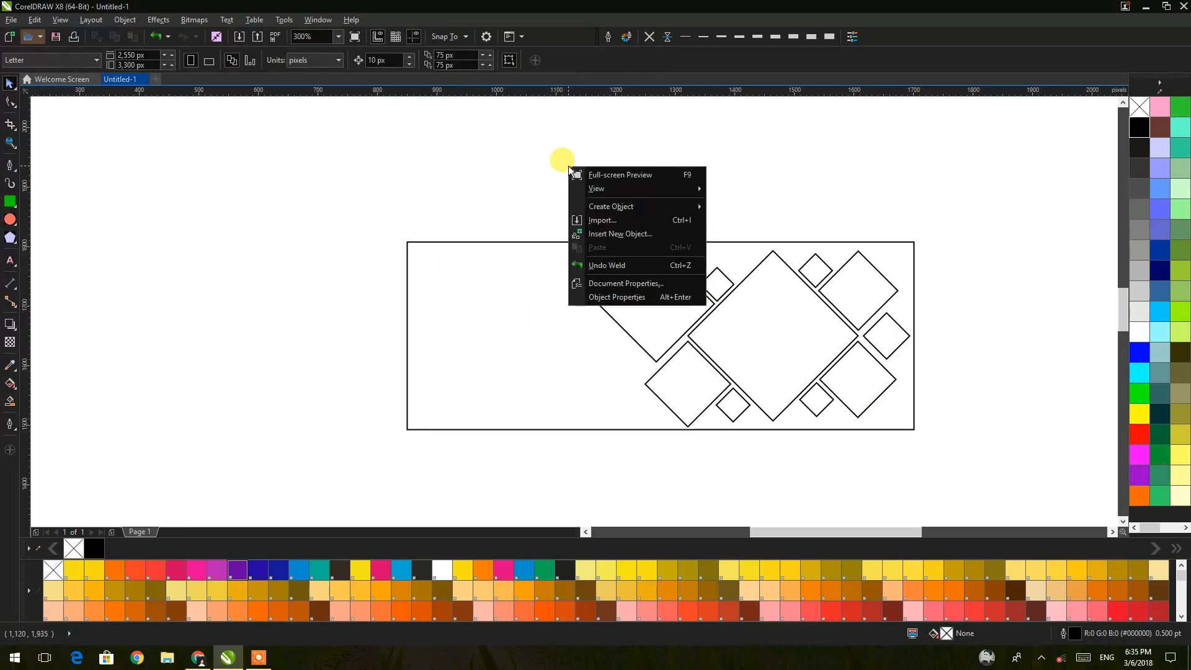
left_click(546, 165)
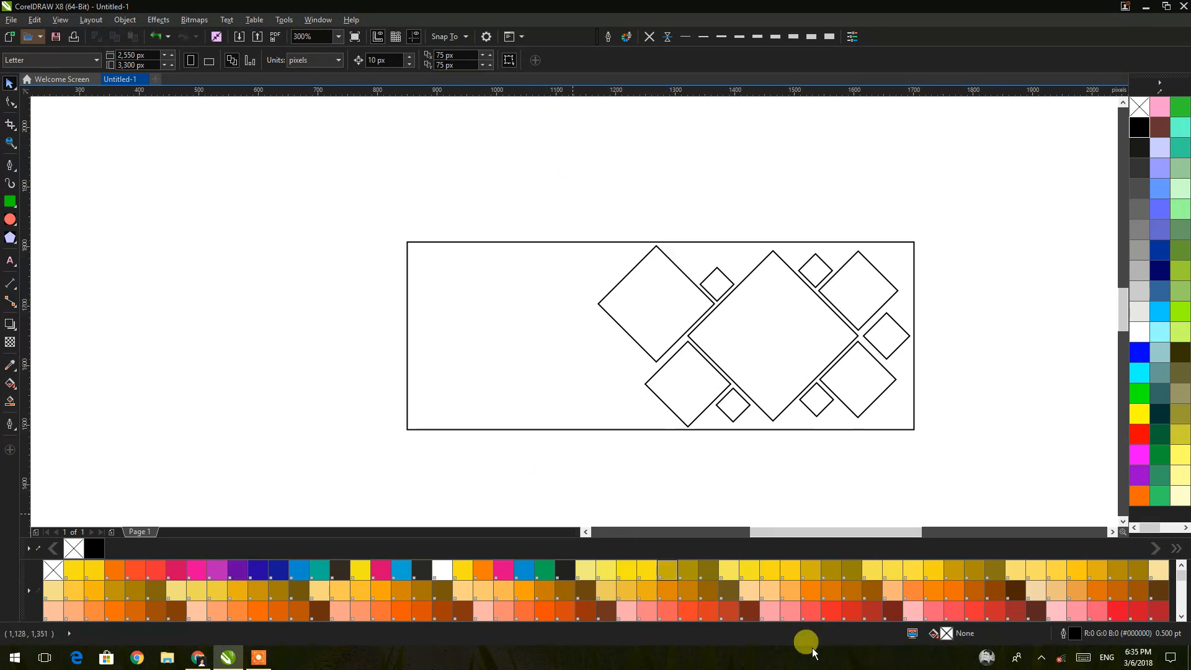
left_click(256, 656)
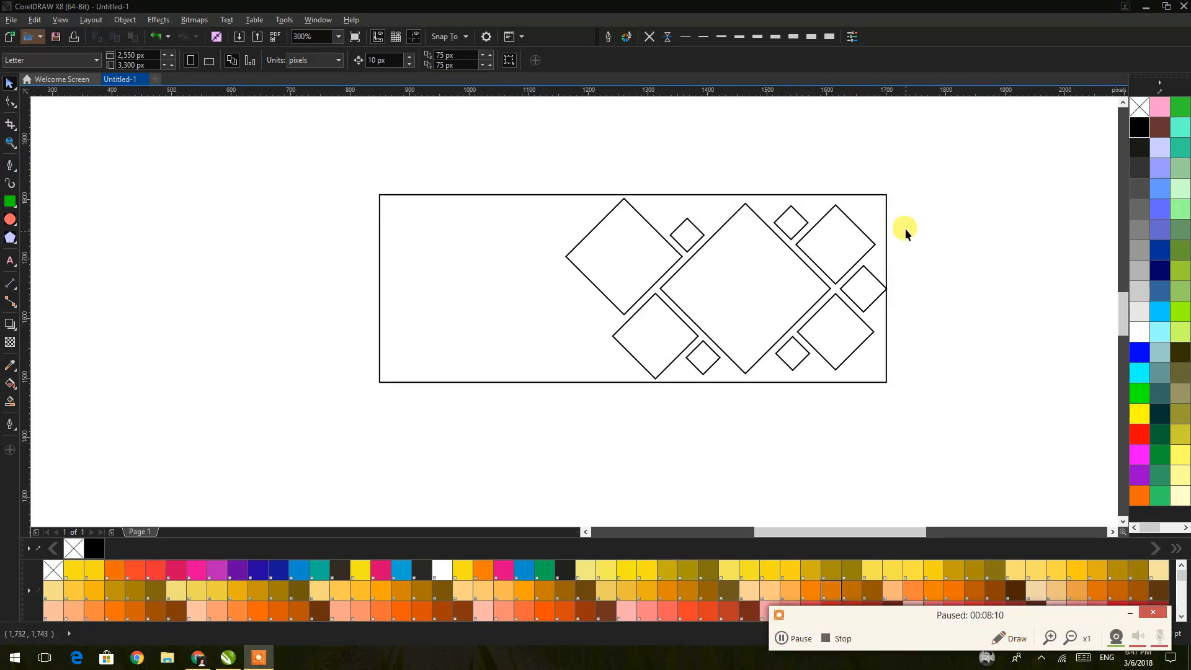
right_click(907, 226)
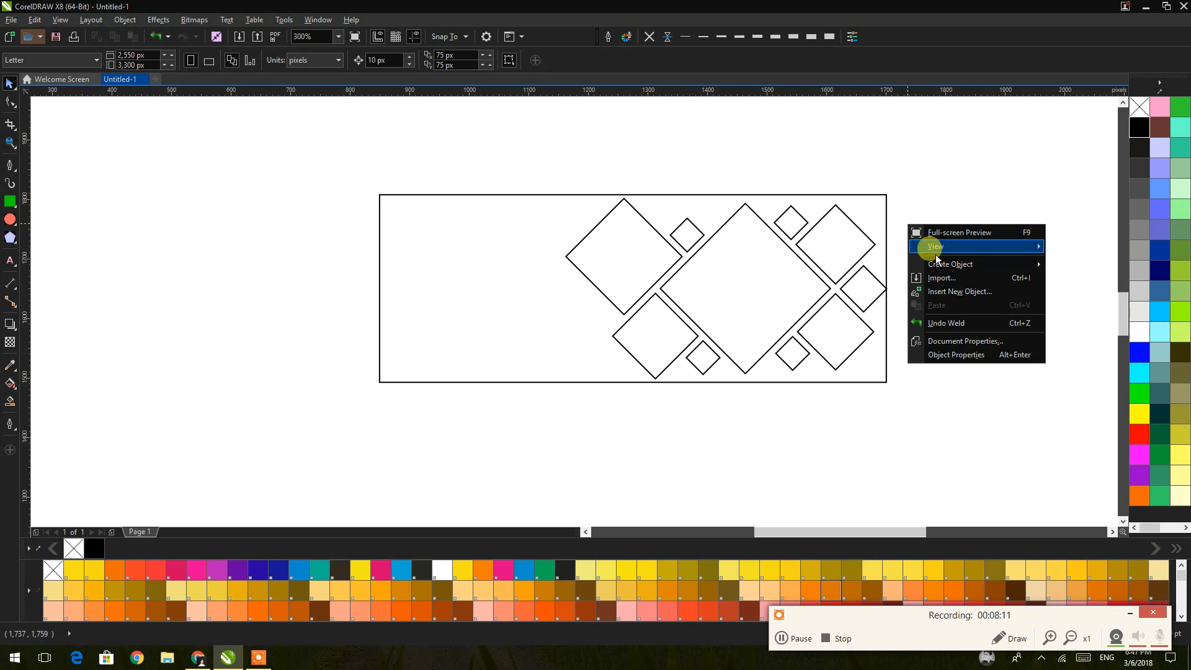
left_click(938, 281)
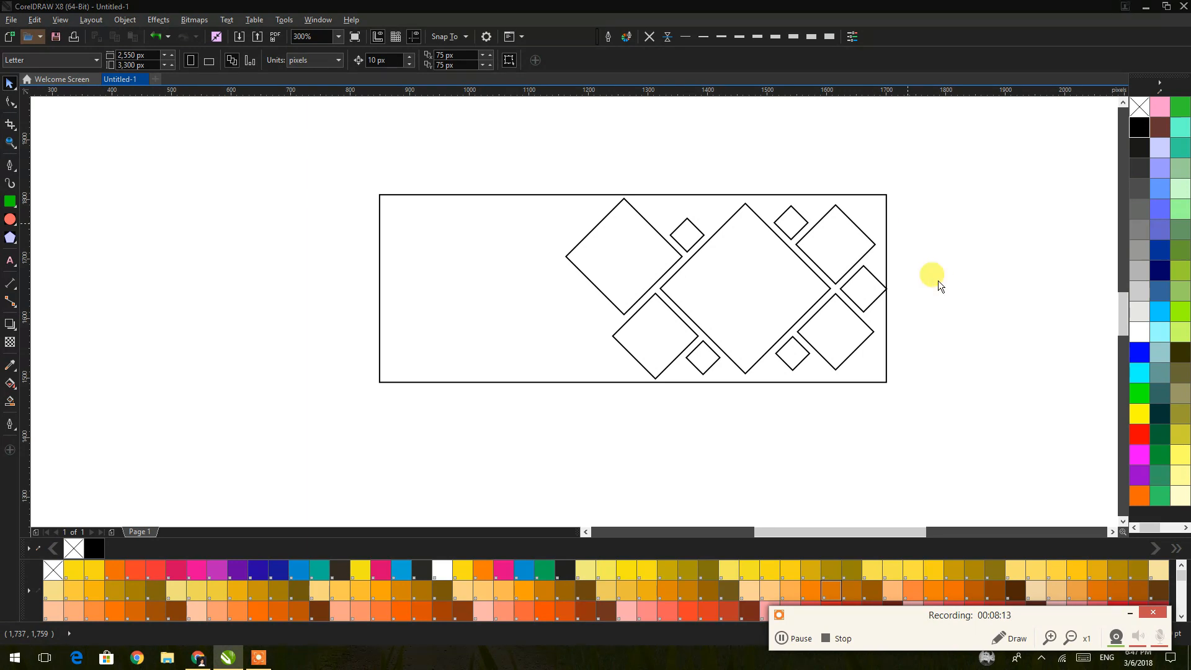
scroll(359, 218, "down", 3)
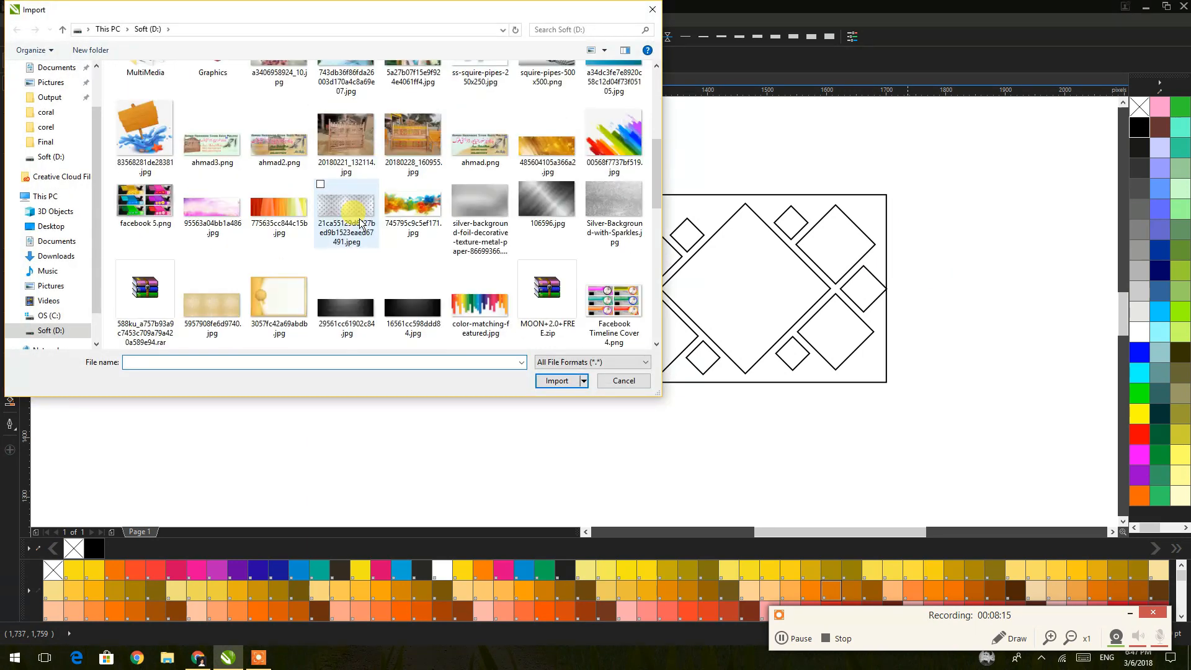
scroll(374, 209, "up", 3)
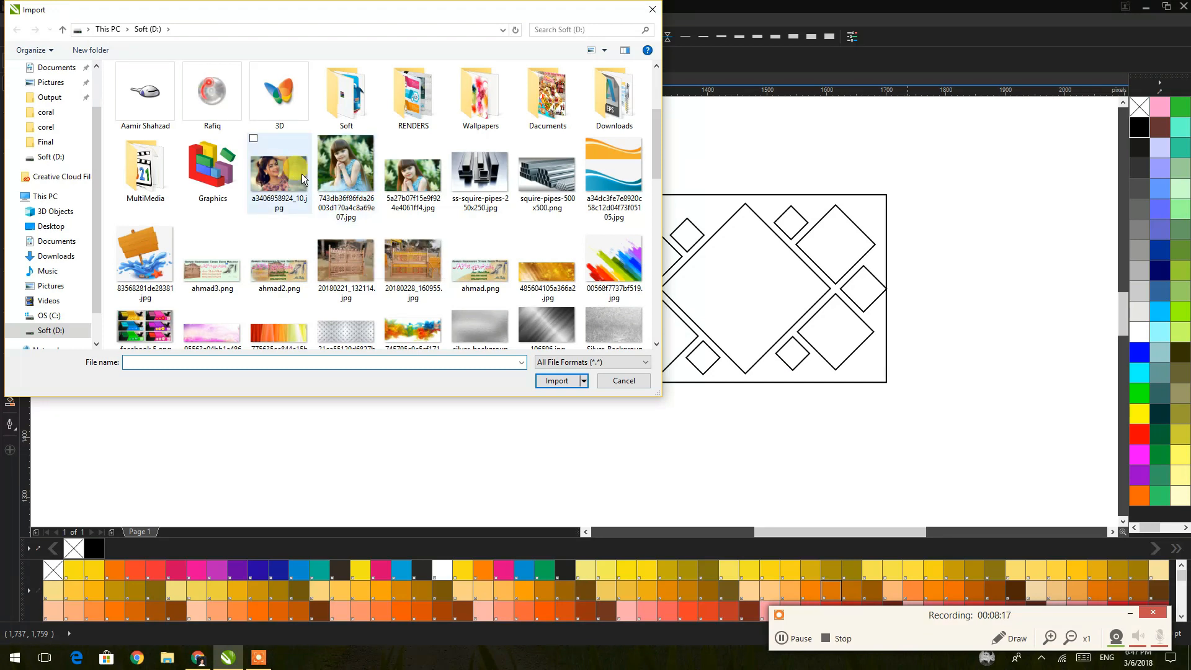
scroll(447, 195, "down", 6)
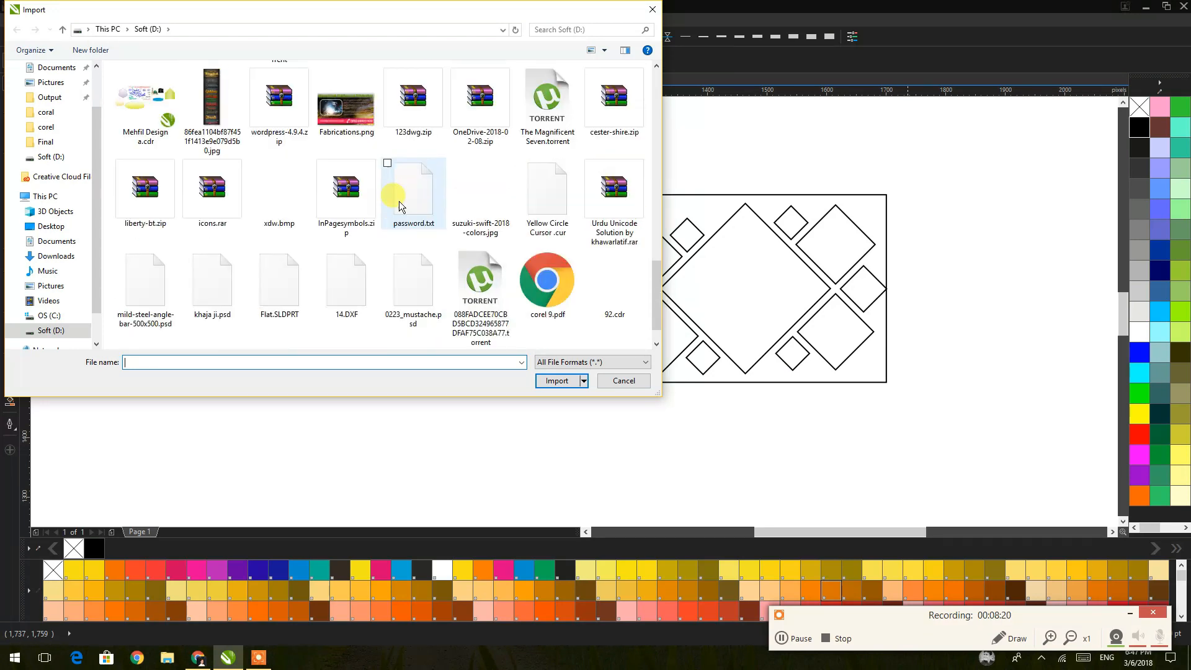
scroll(222, 266, "down", 2)
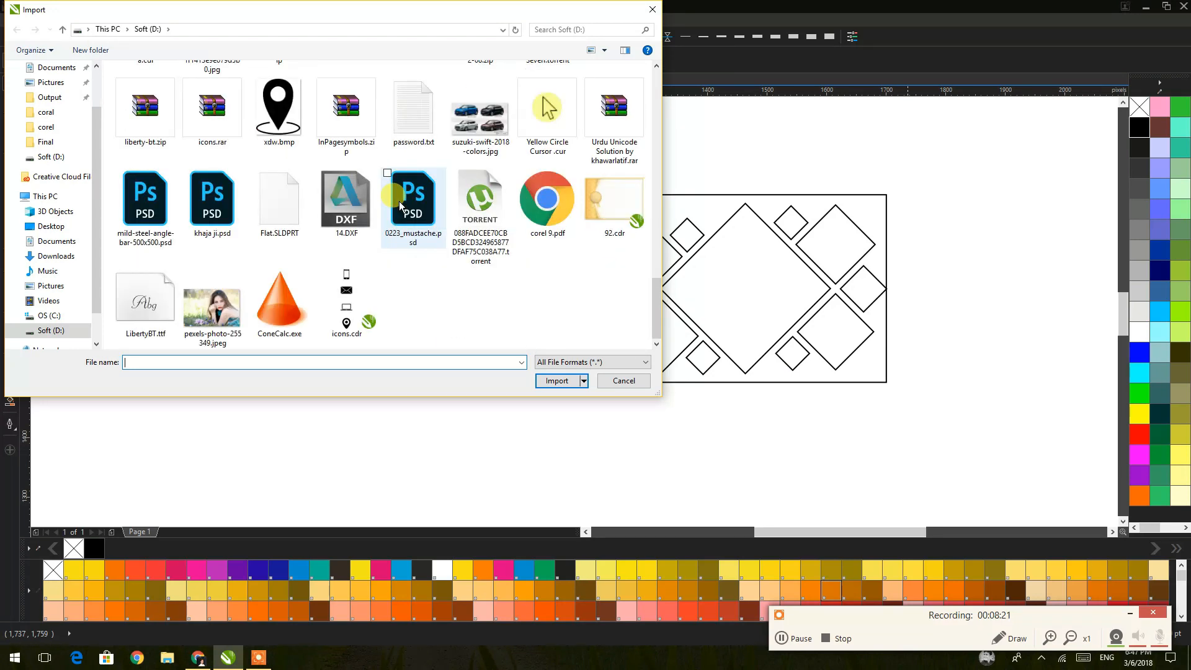
left_click(212, 307)
Place the imported portrait and PowerClip it inside the diamond shapes
left_click(557, 381)
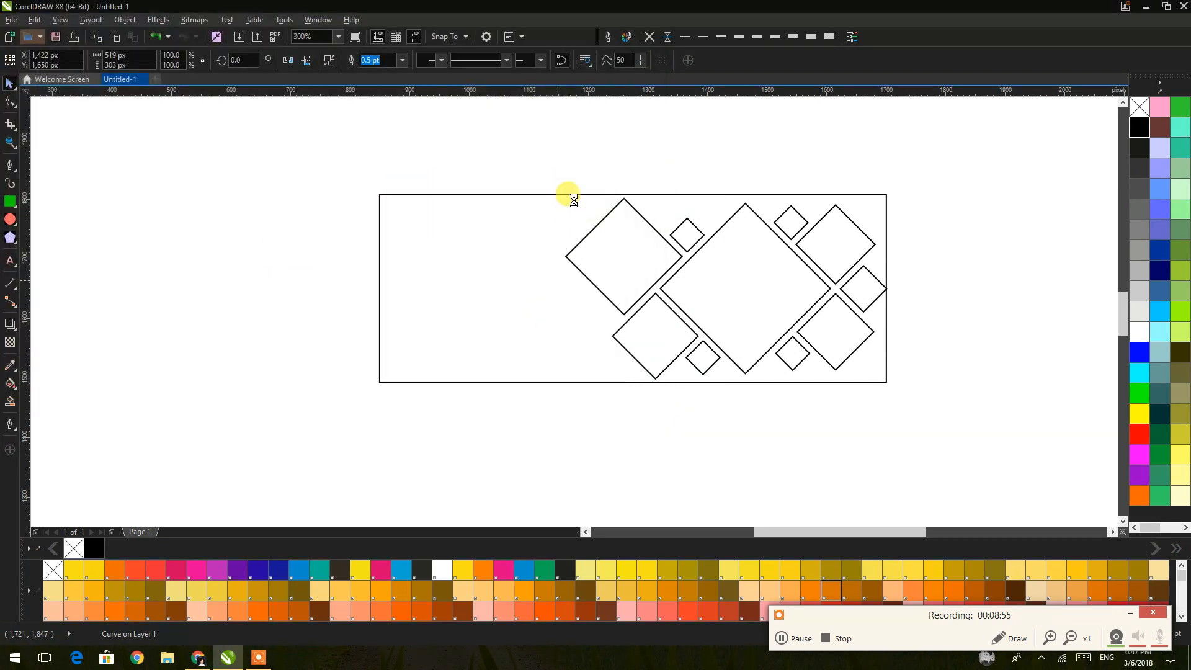
left_click_drag(559, 175, 889, 406)
left_click_drag(564, 221, 944, 228)
right_click(958, 230)
left_click(969, 241)
left_click(761, 264)
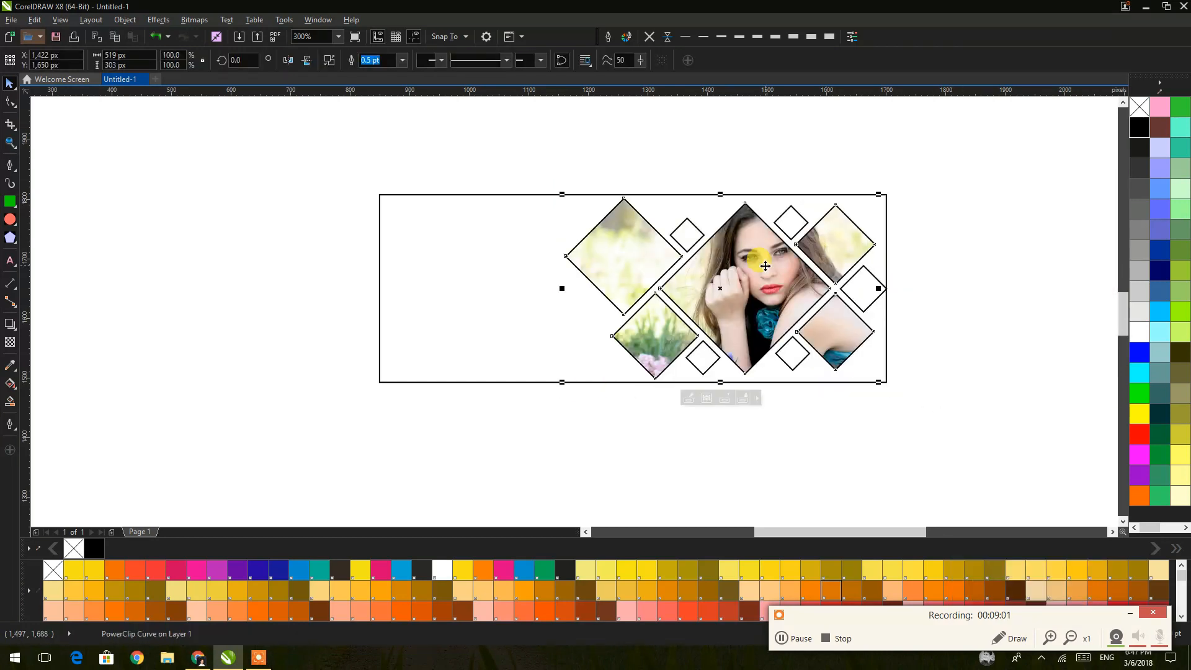
Give the diamonds a 1.5 pt black outline with round corners and caps, scaled with the object
left_click(650, 36)
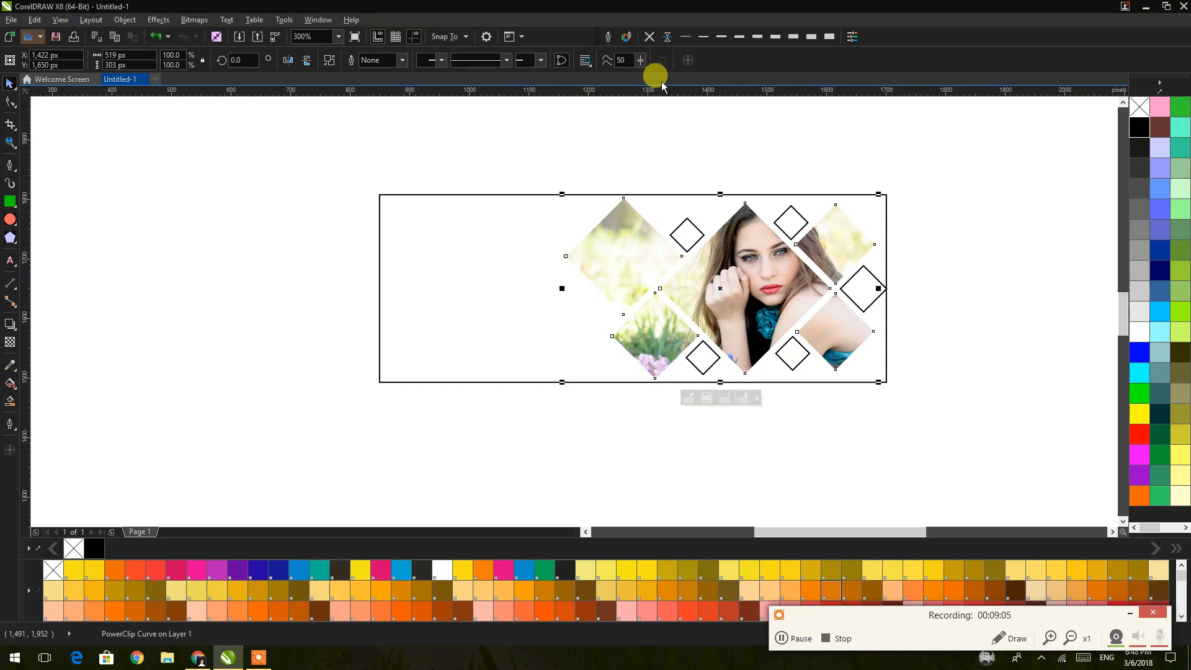
right_click(1134, 129)
left_click(699, 38)
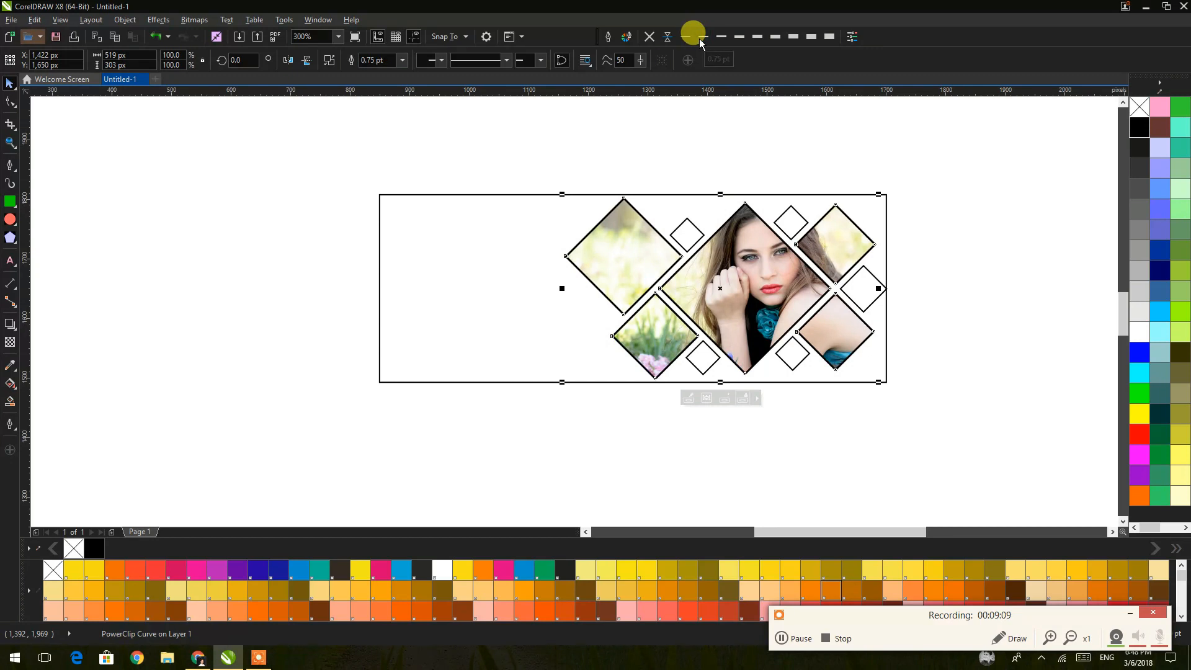
left_click(722, 37)
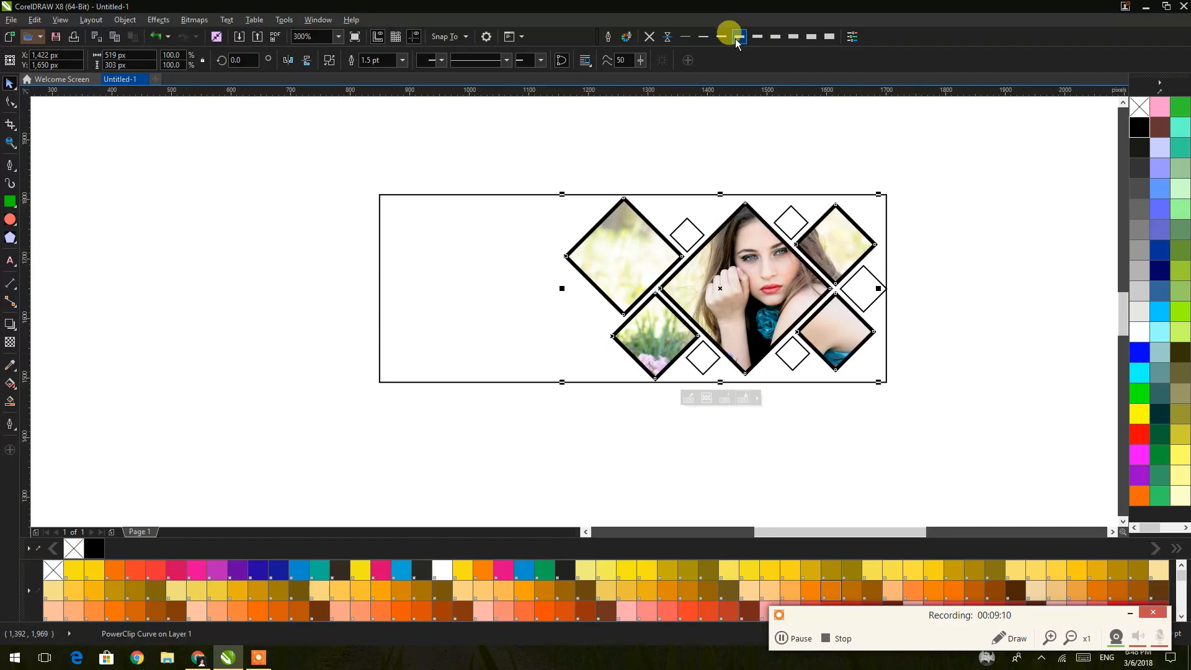
left_click(608, 38)
left_click(605, 418)
left_click(553, 374)
left_click(553, 330)
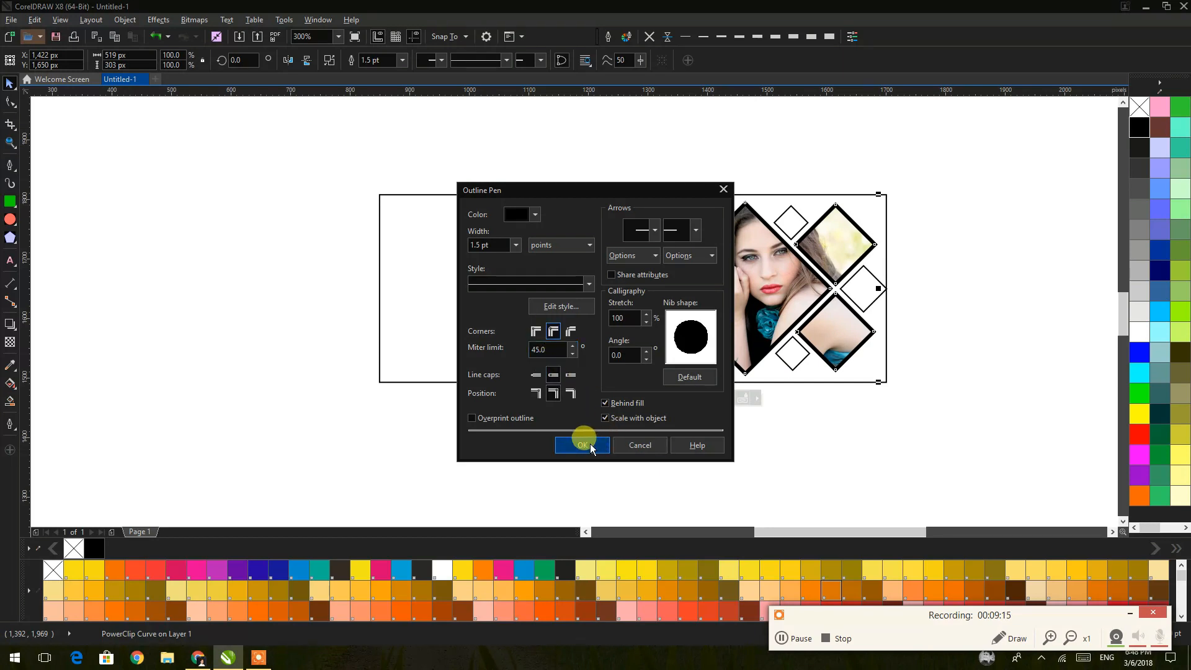
left_click(590, 444)
left_click(704, 444)
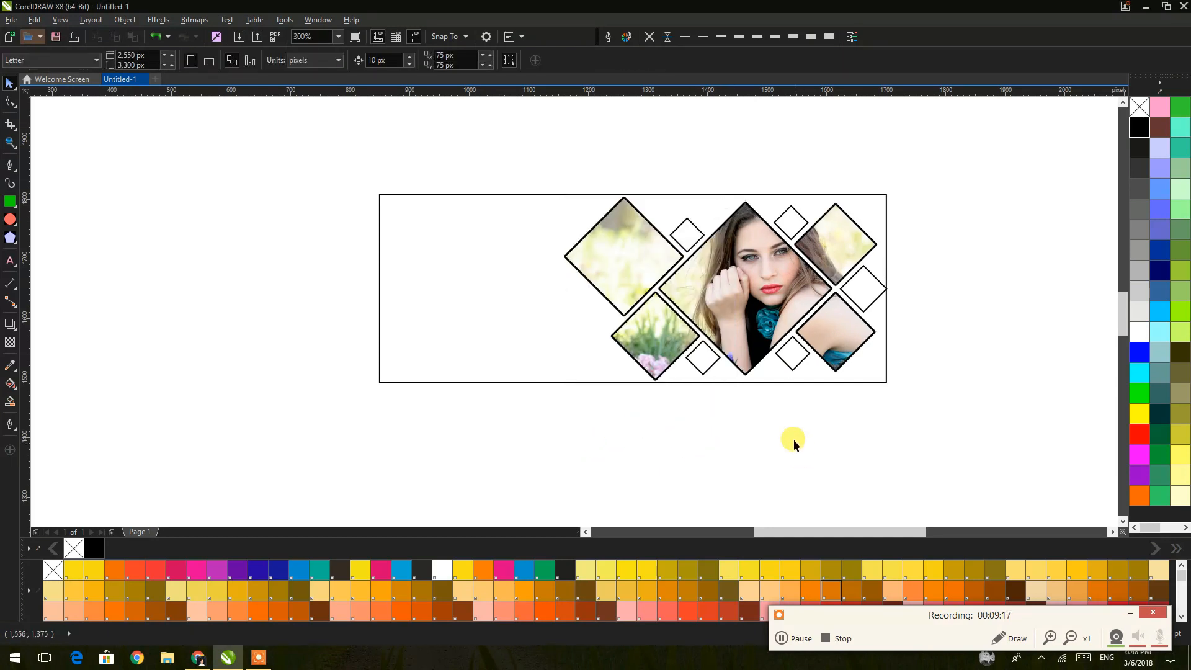
left_click_drag(818, 434, 641, 173)
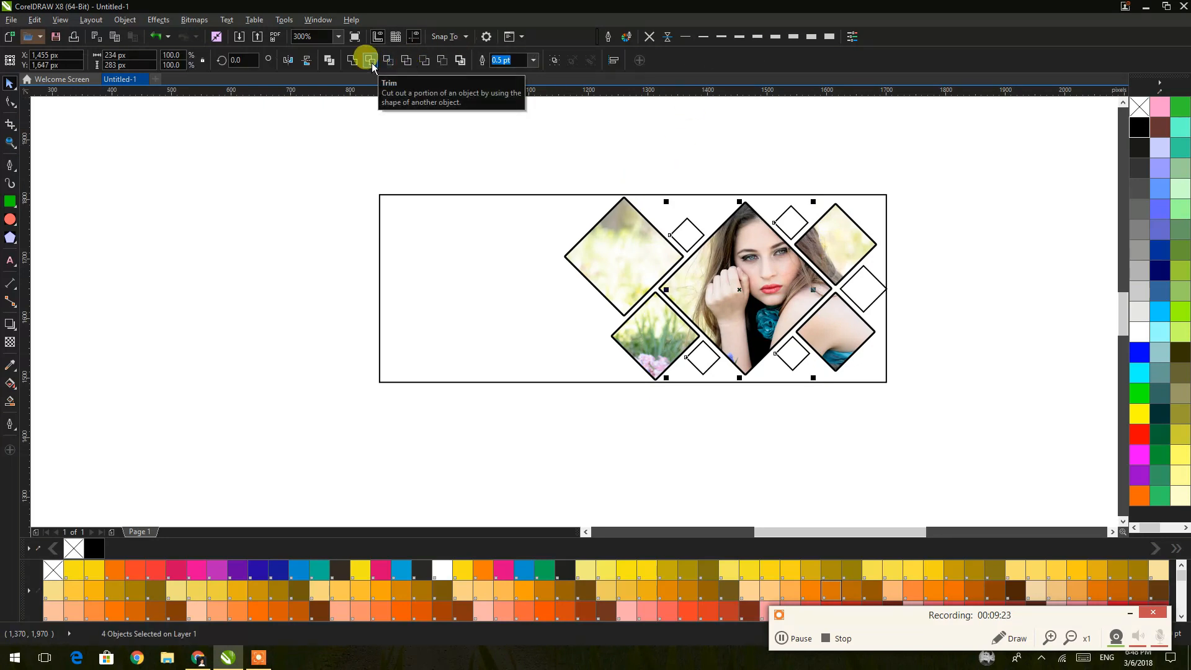
left_click(668, 122)
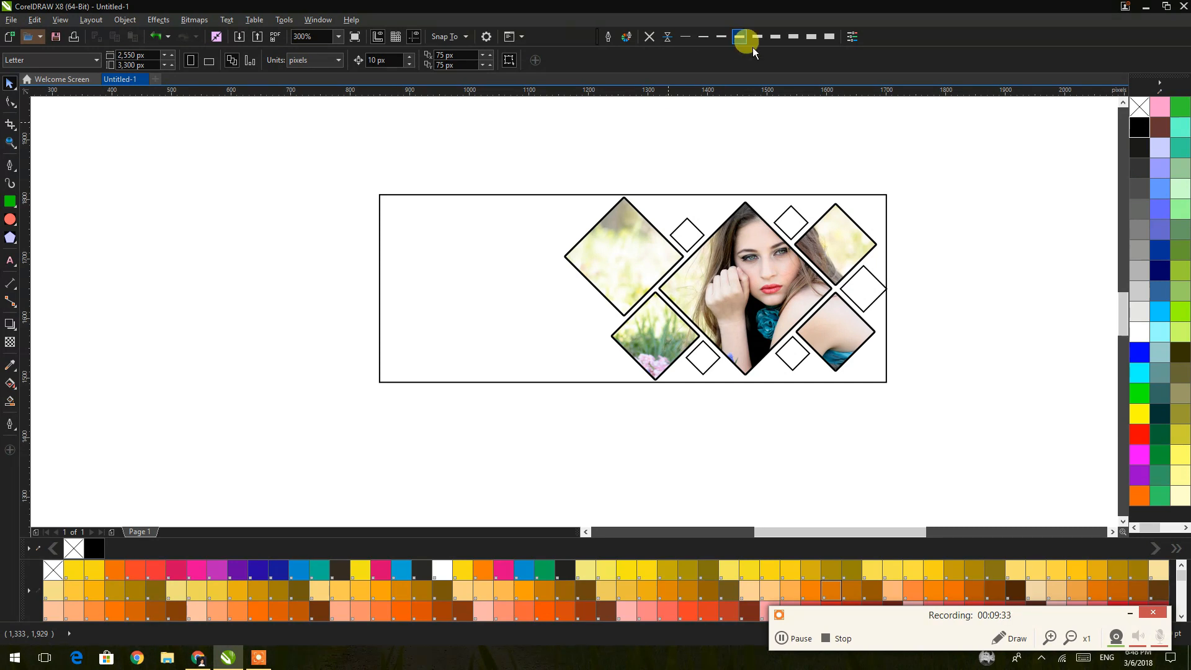
left_click_drag(831, 250, 853, 239)
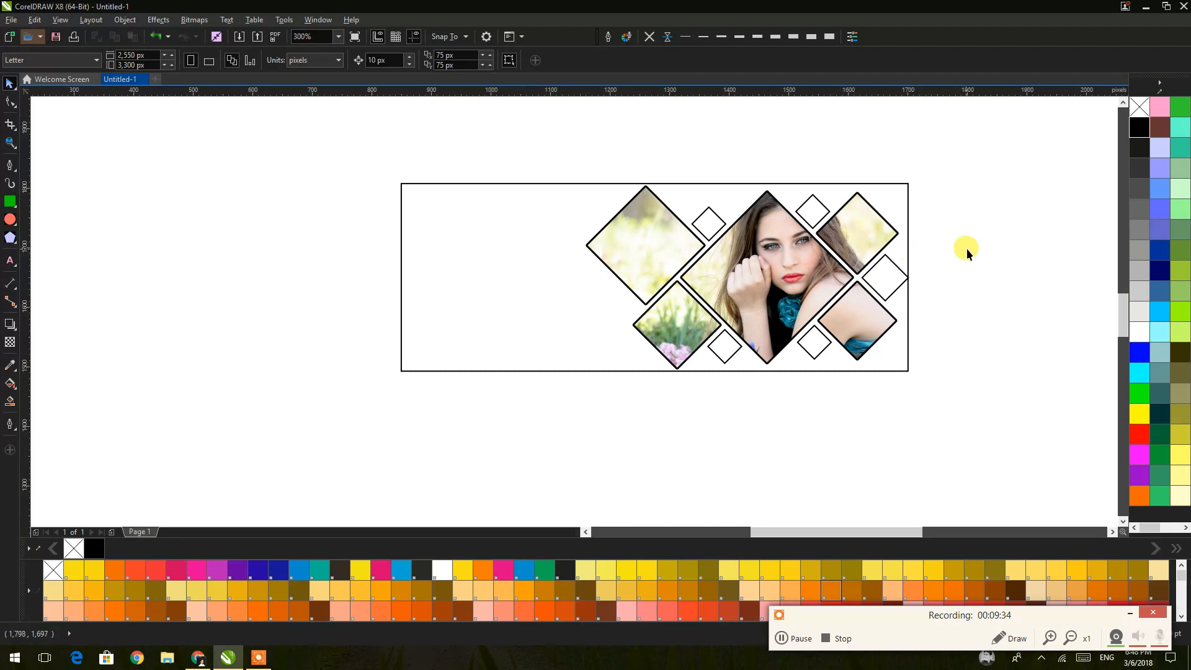
Apply a vertical linear fountain fill to the background rectangle, trying peach end colours
left_click(520, 214)
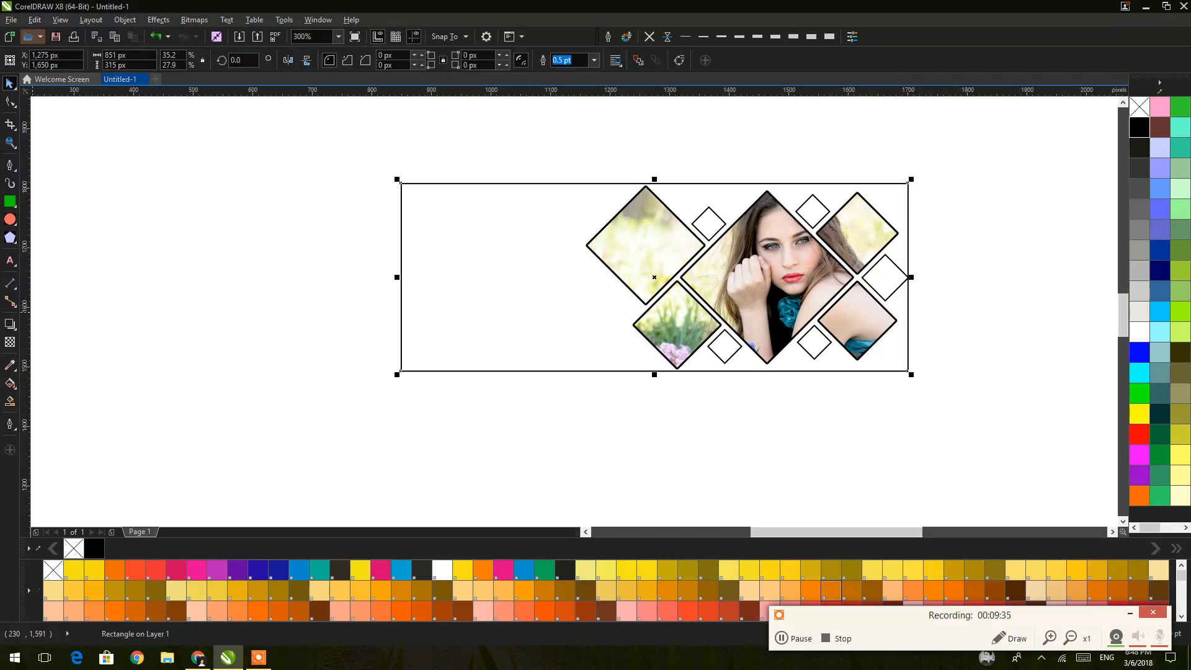
left_click(10, 384)
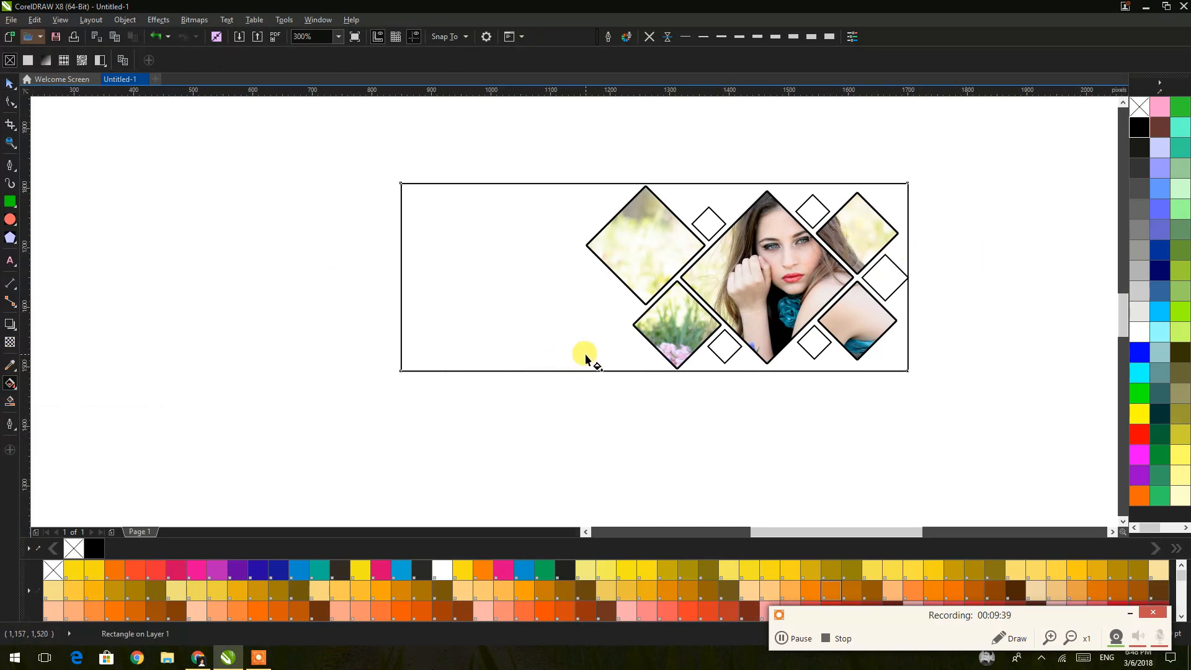
left_click_drag(585, 353, 568, 191)
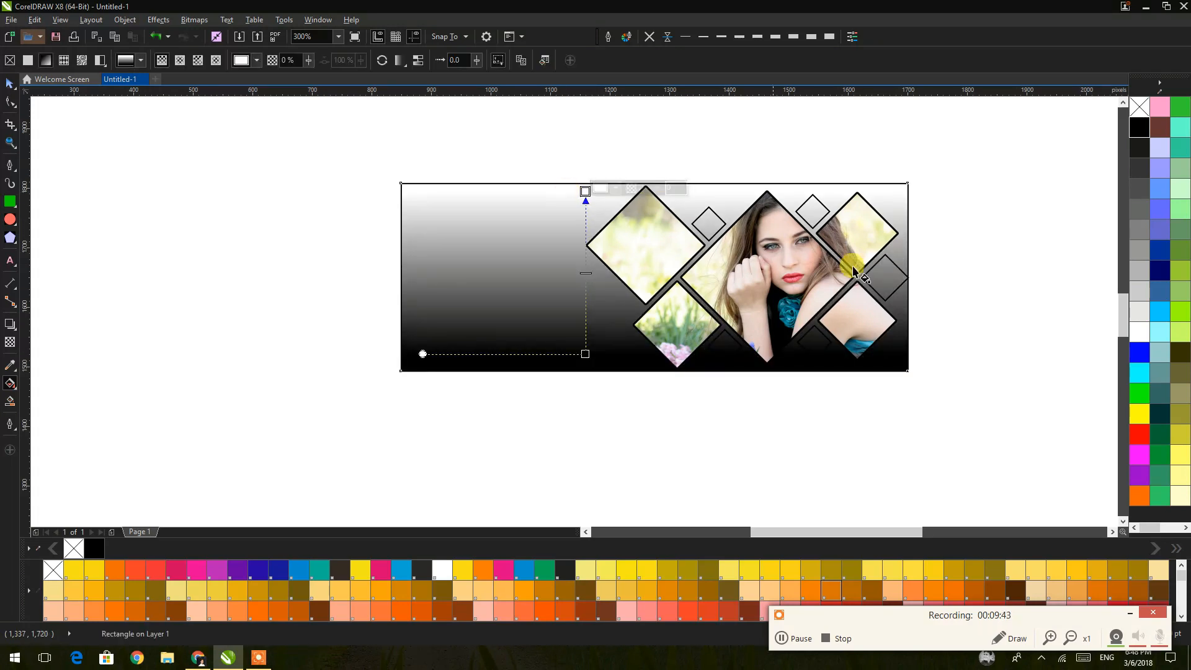
left_click_drag(624, 194, 585, 193)
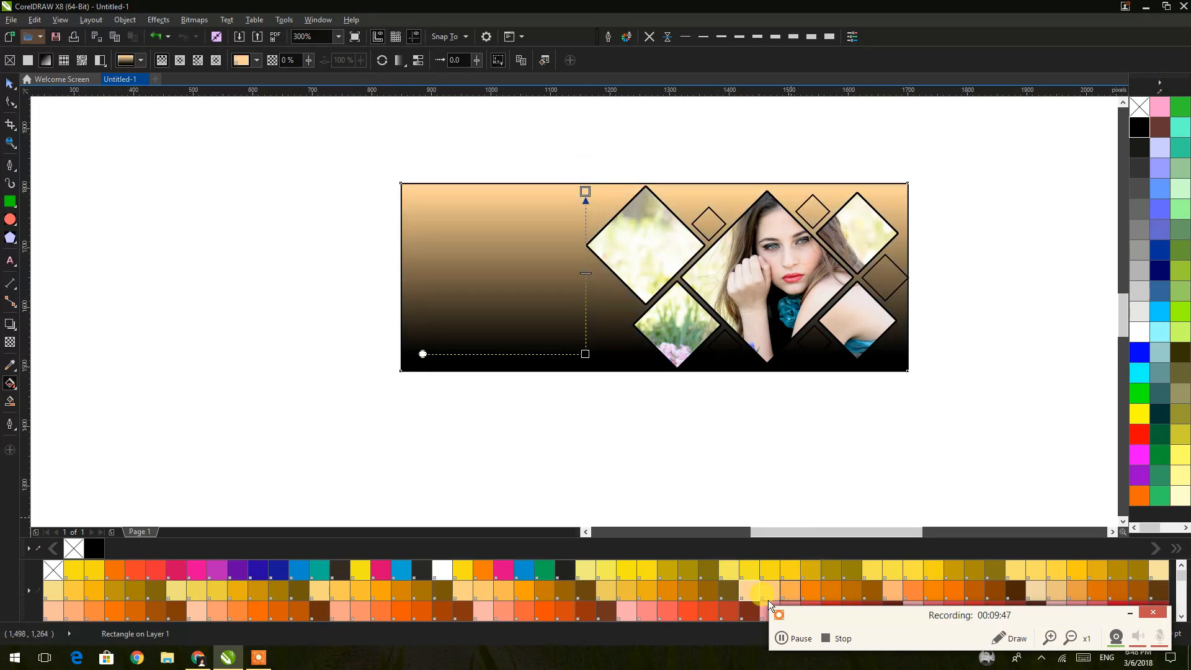
left_click_drag(764, 591, 626, 406)
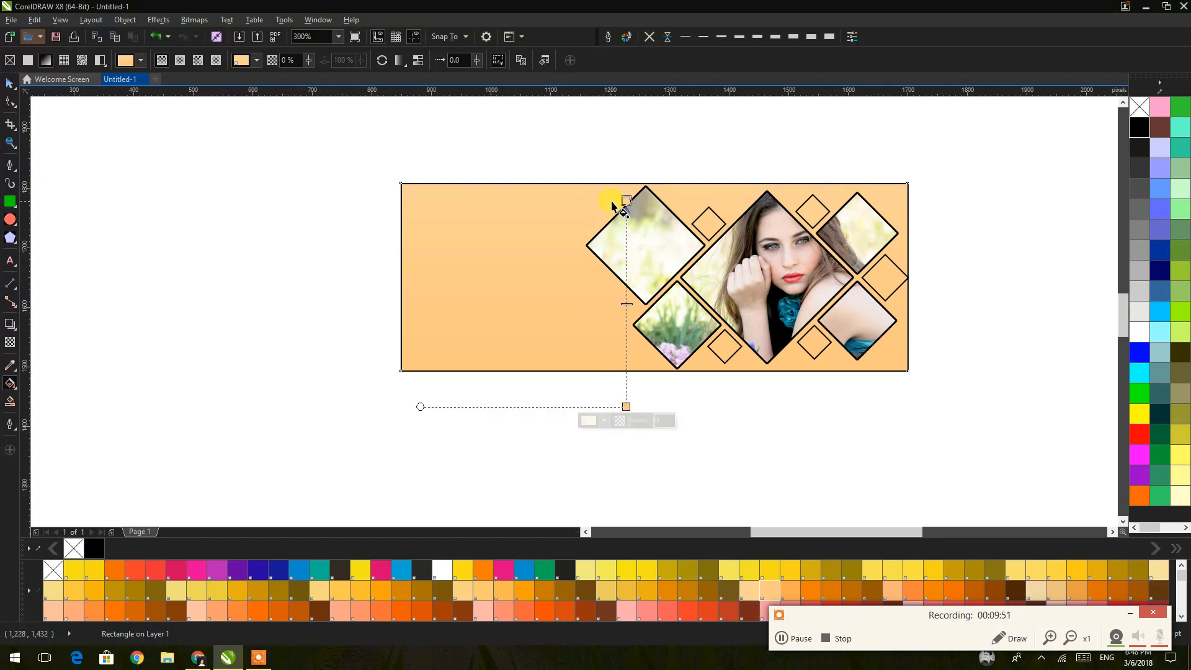
Recolour the gradient light blue at the bottom and light grey at the top
left_click(626, 407)
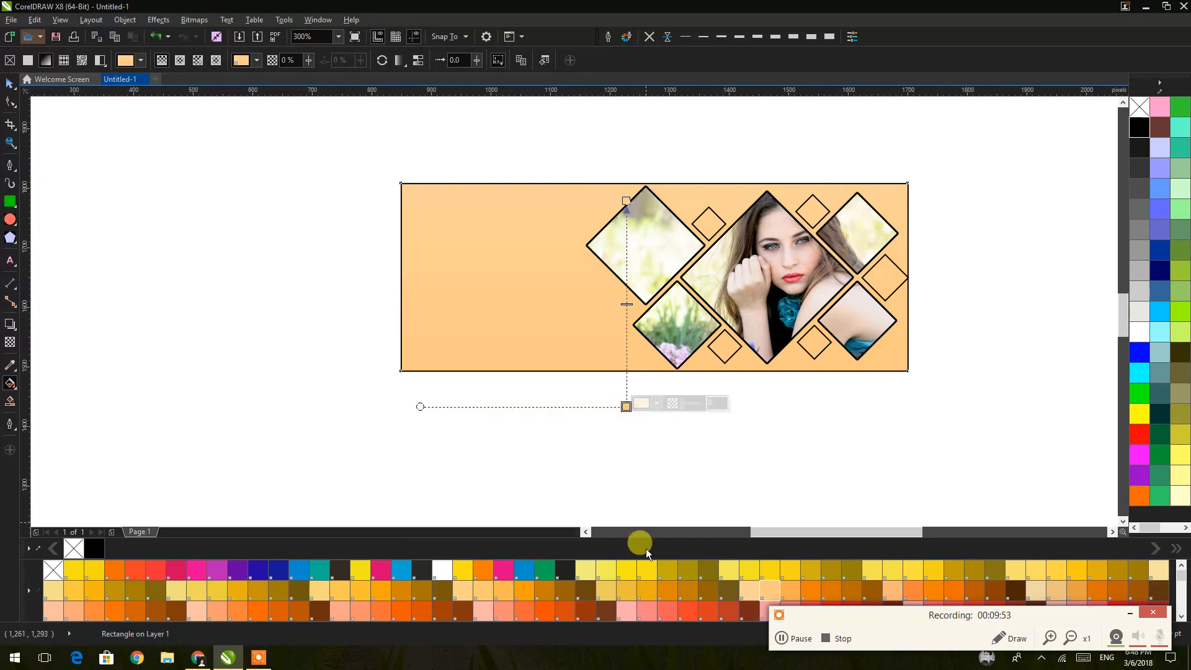
left_click(607, 592)
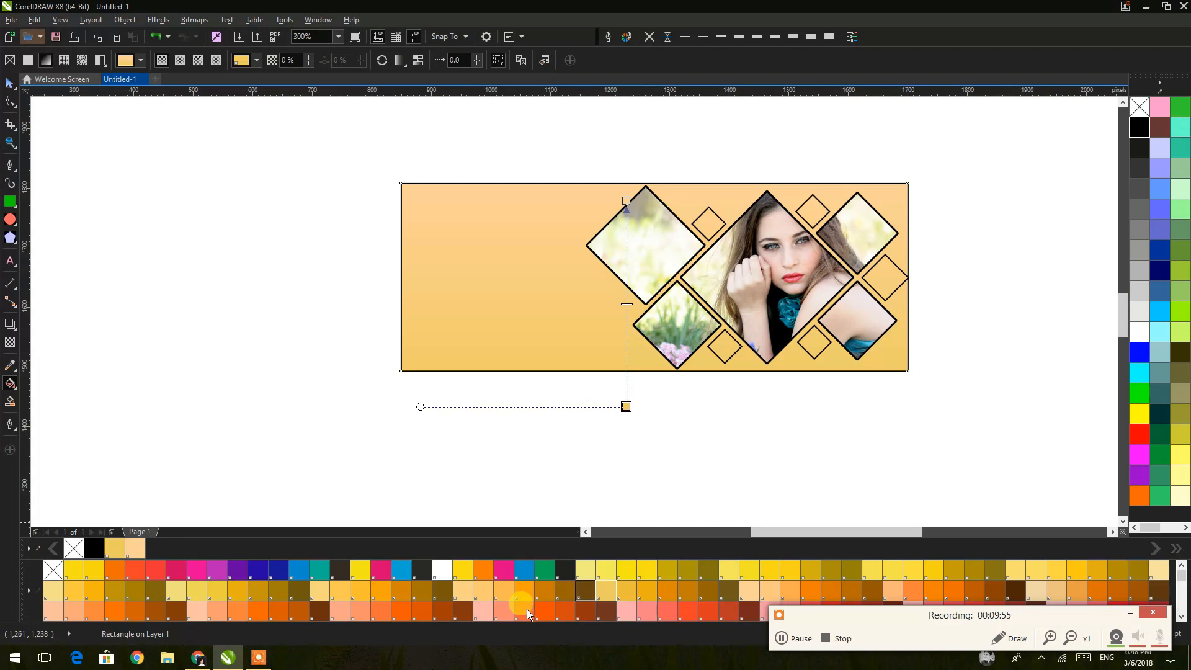
scroll(794, 575, "down", 1)
scroll(794, 575, "down", 2)
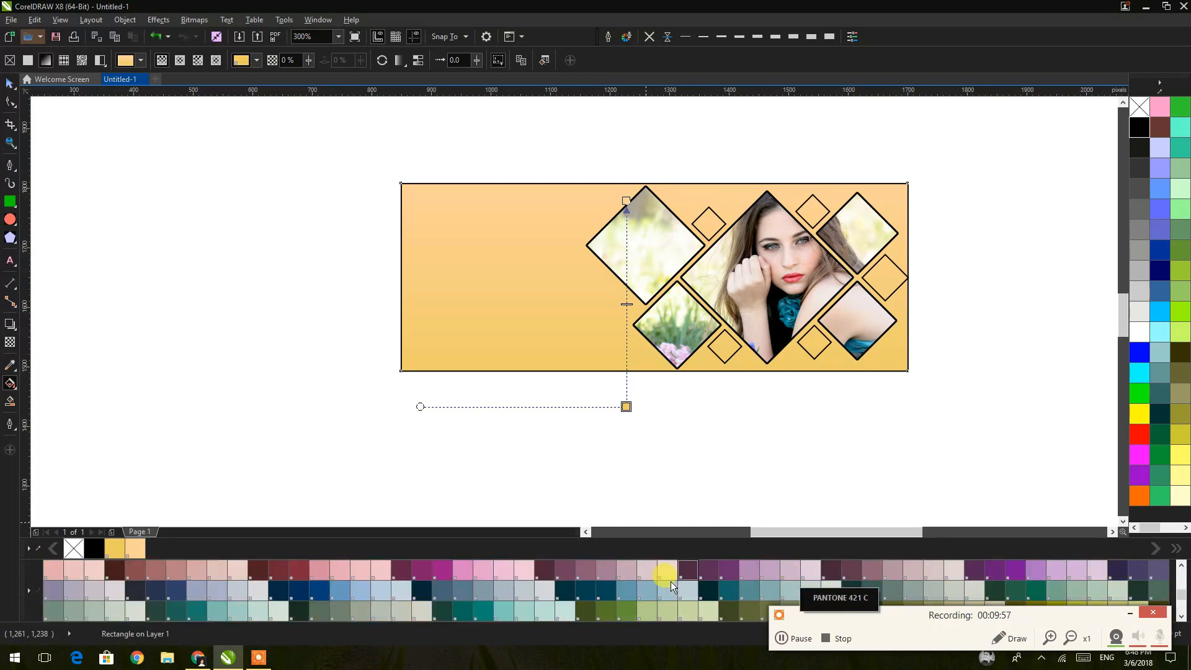
left_click(662, 594)
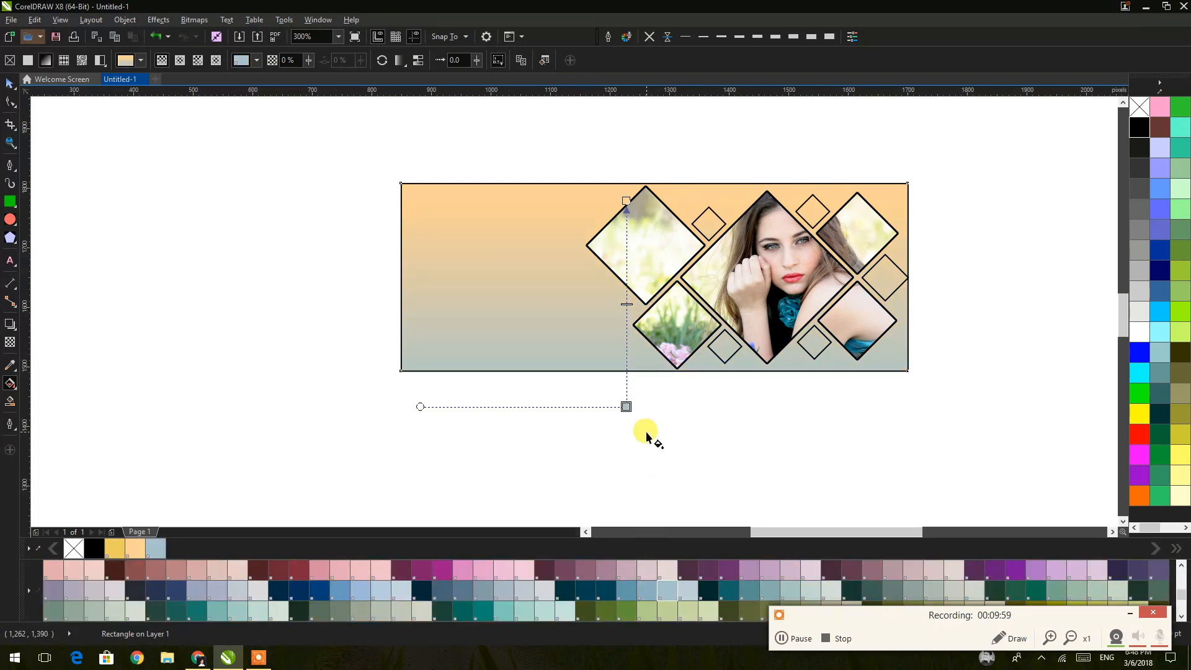
left_click_drag(683, 586, 627, 201)
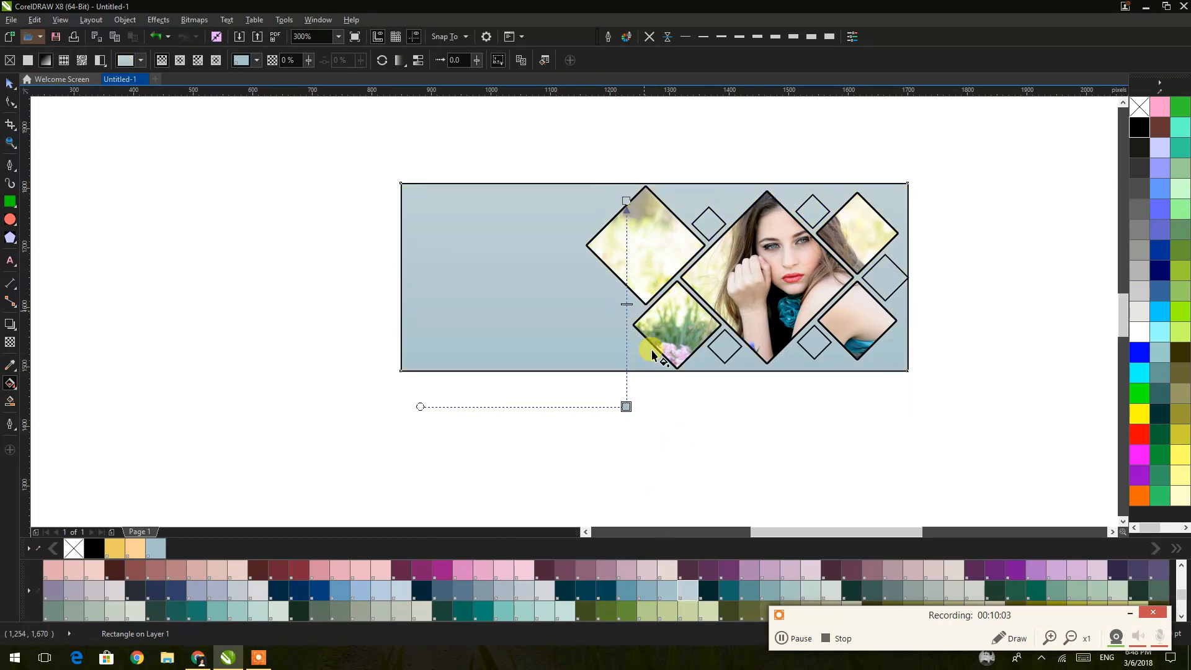
left_click_drag(626, 406, 626, 370)
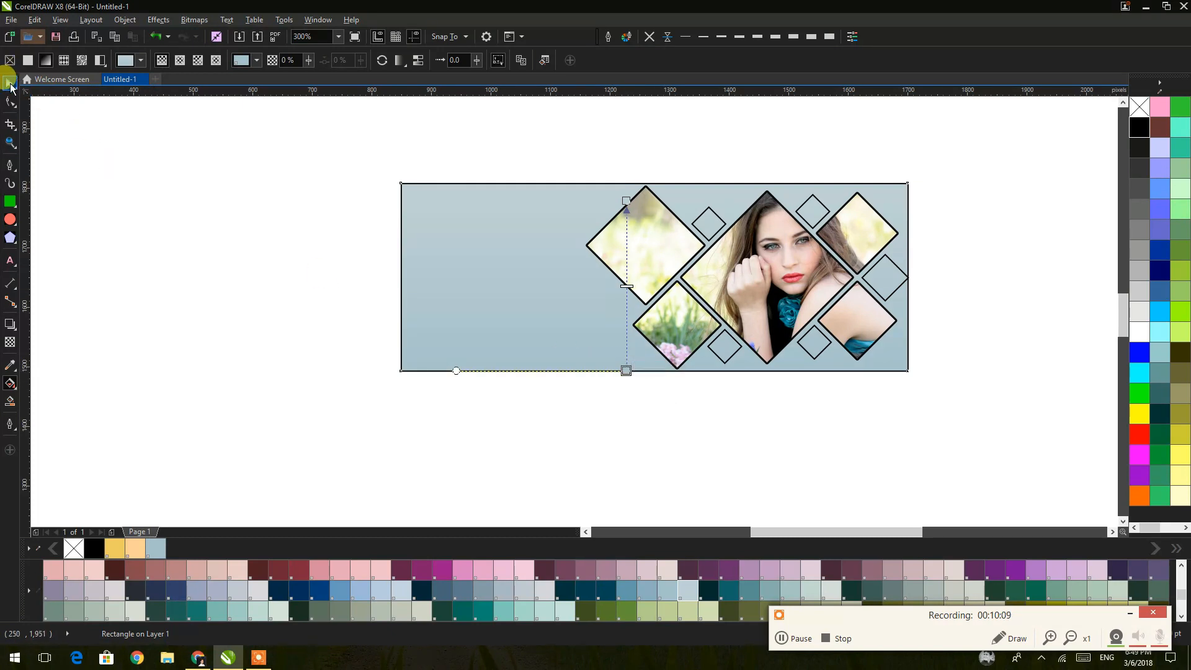
left_click_drag(610, 306, 625, 200)
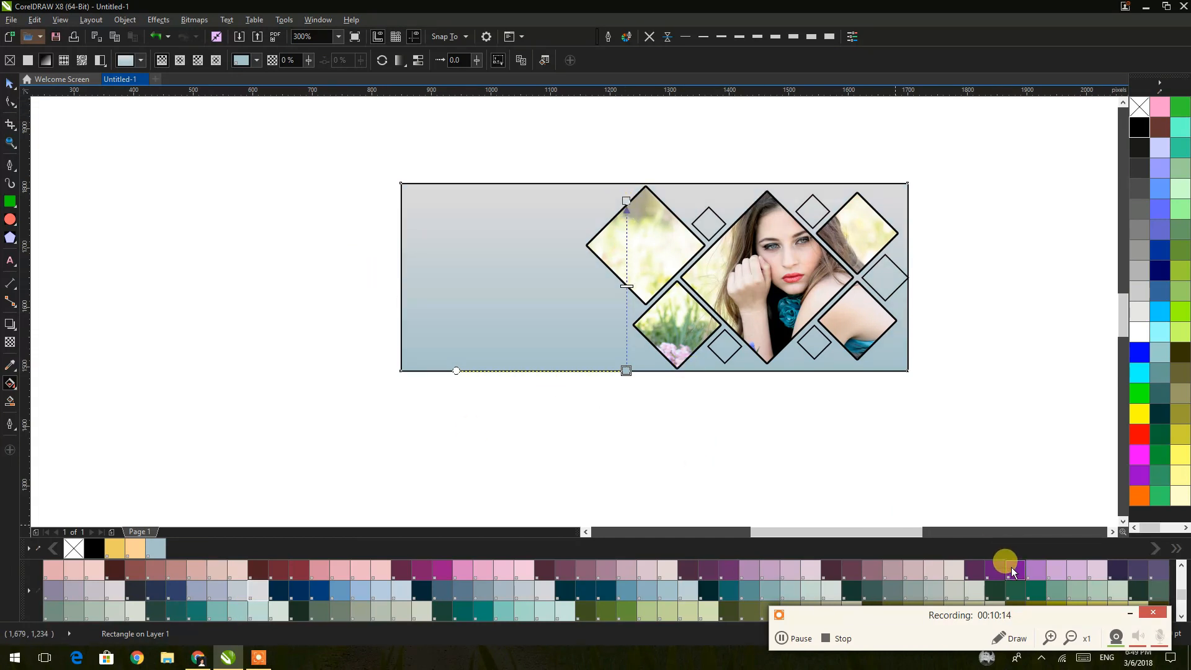
Recolour the photo-filled diamonds' outlines from black to grey using the palette
left_click(10, 83)
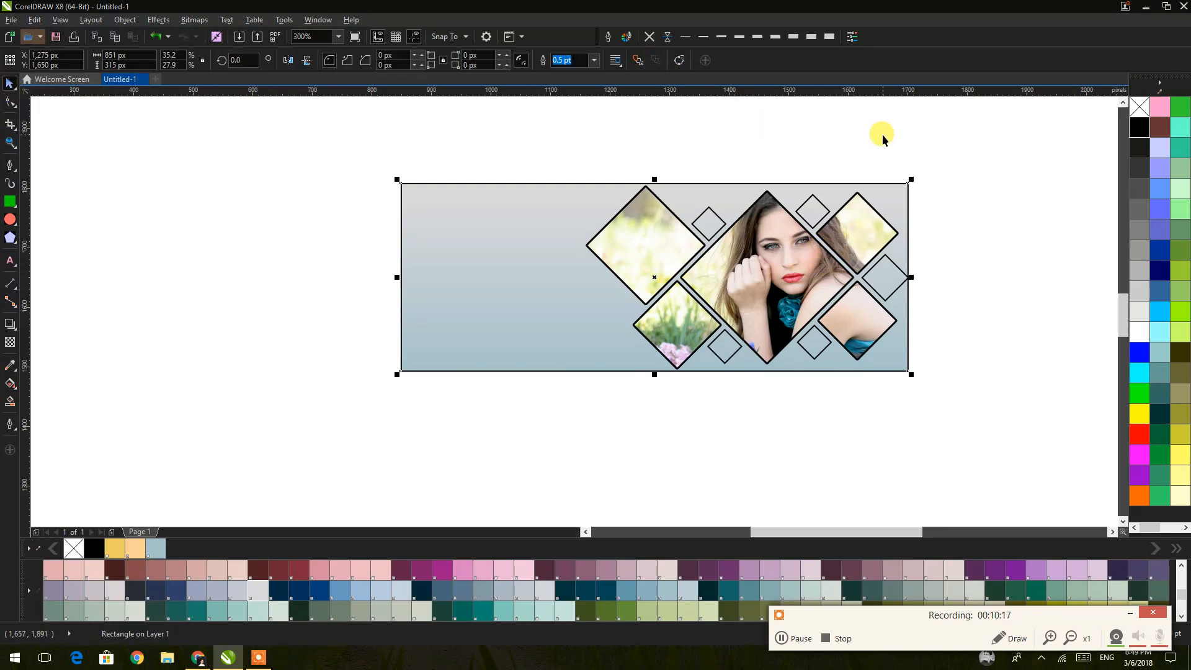
left_click(865, 207)
right_click(1139, 334)
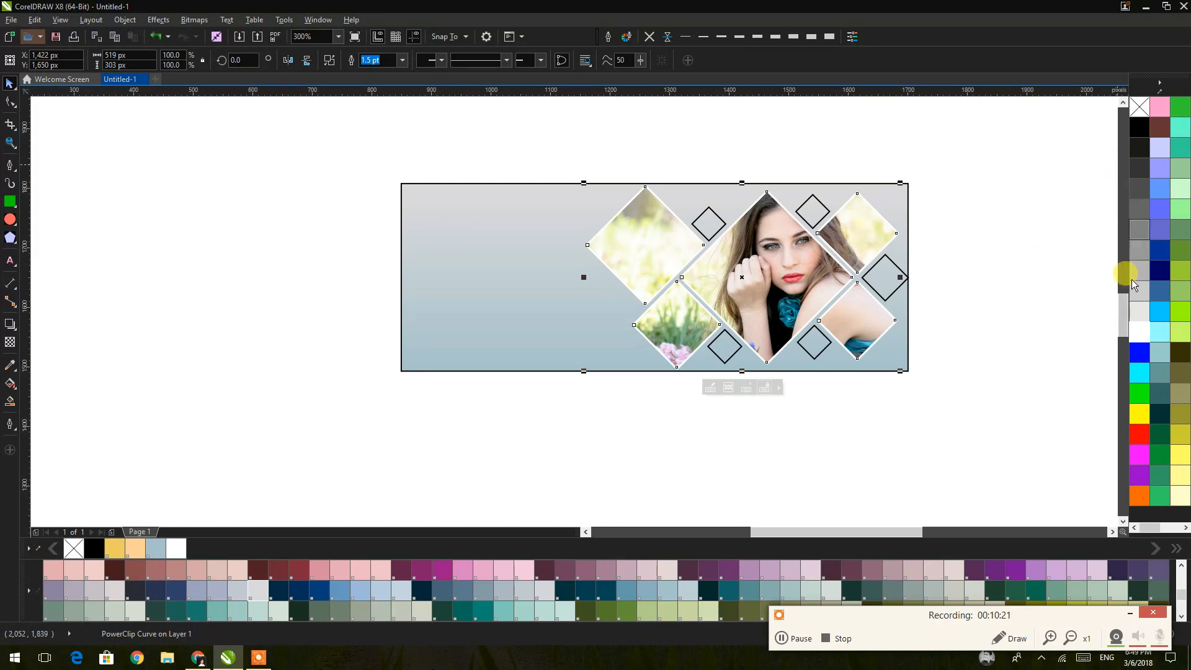
right_click(1137, 297)
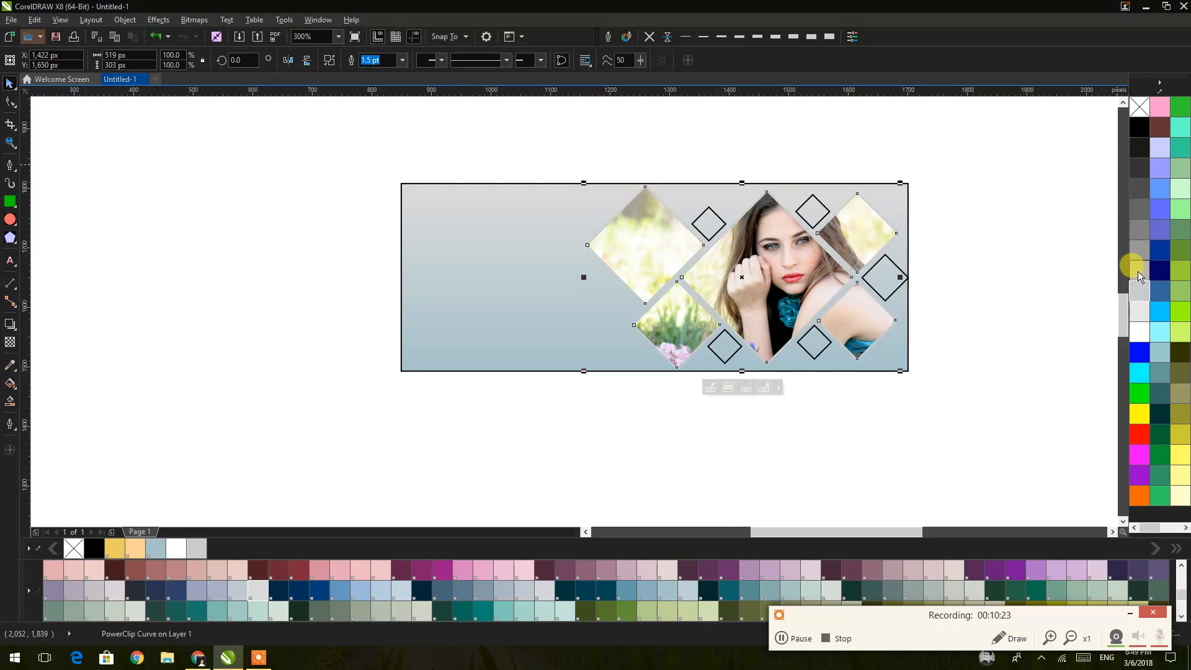
right_click(1138, 271)
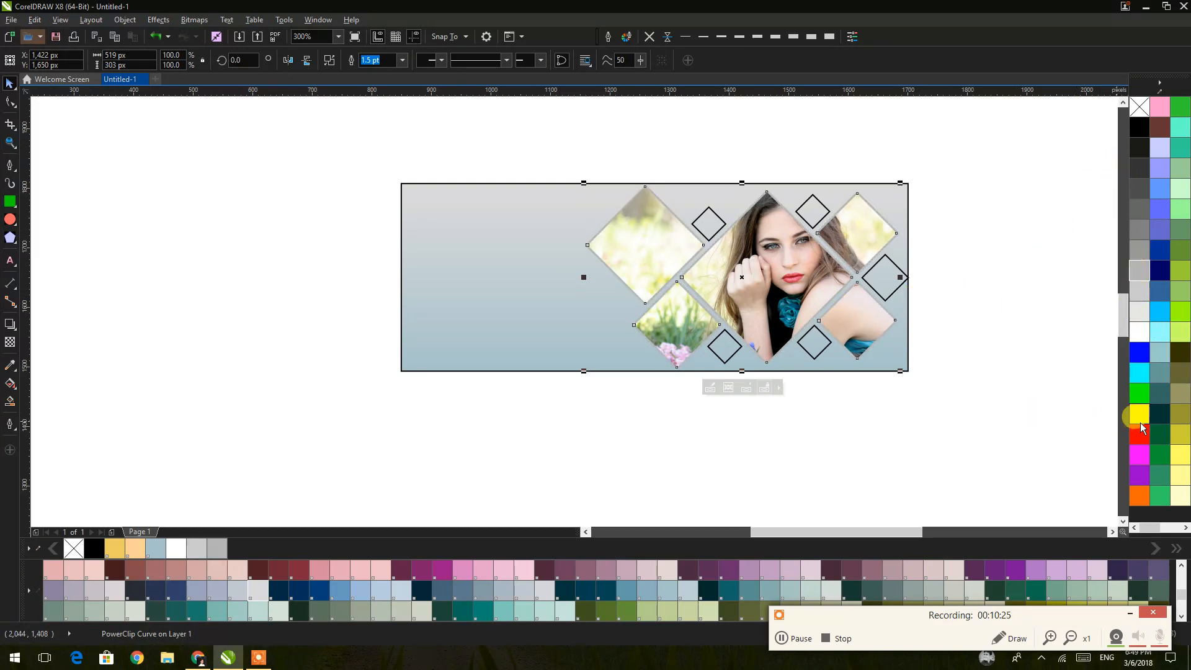
left_click(1007, 363)
left_click_drag(707, 333, 735, 348)
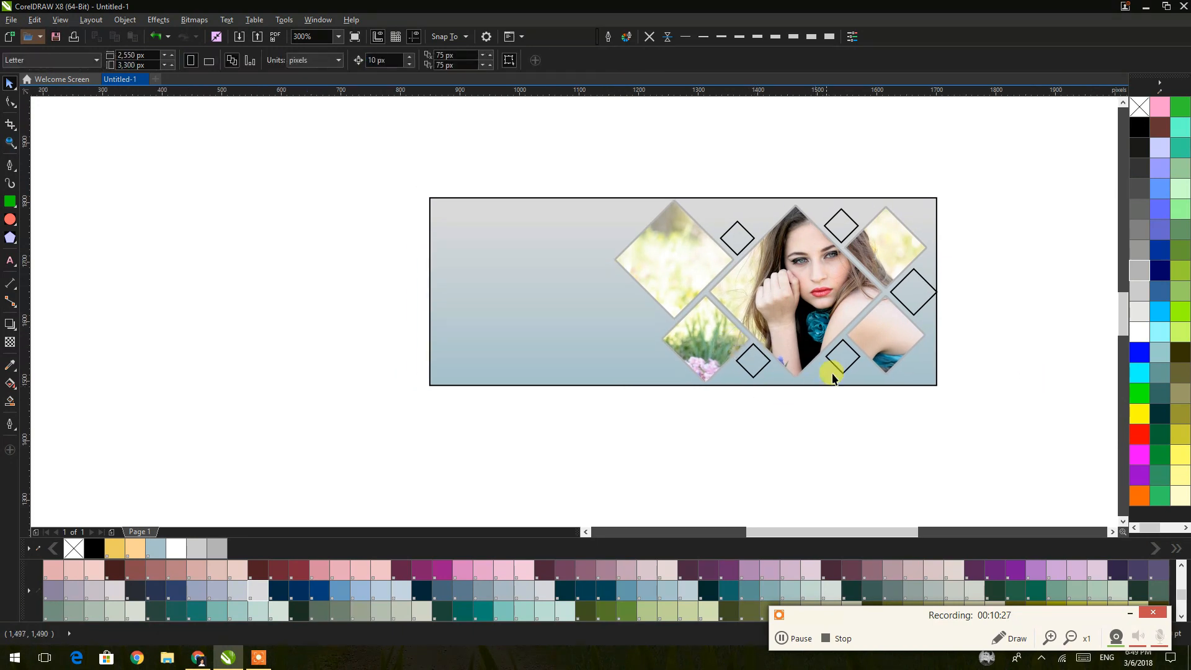
Fill the lower-right diamond hot pink, the lower-left reddish pink and the top one cyan
left_click(838, 344)
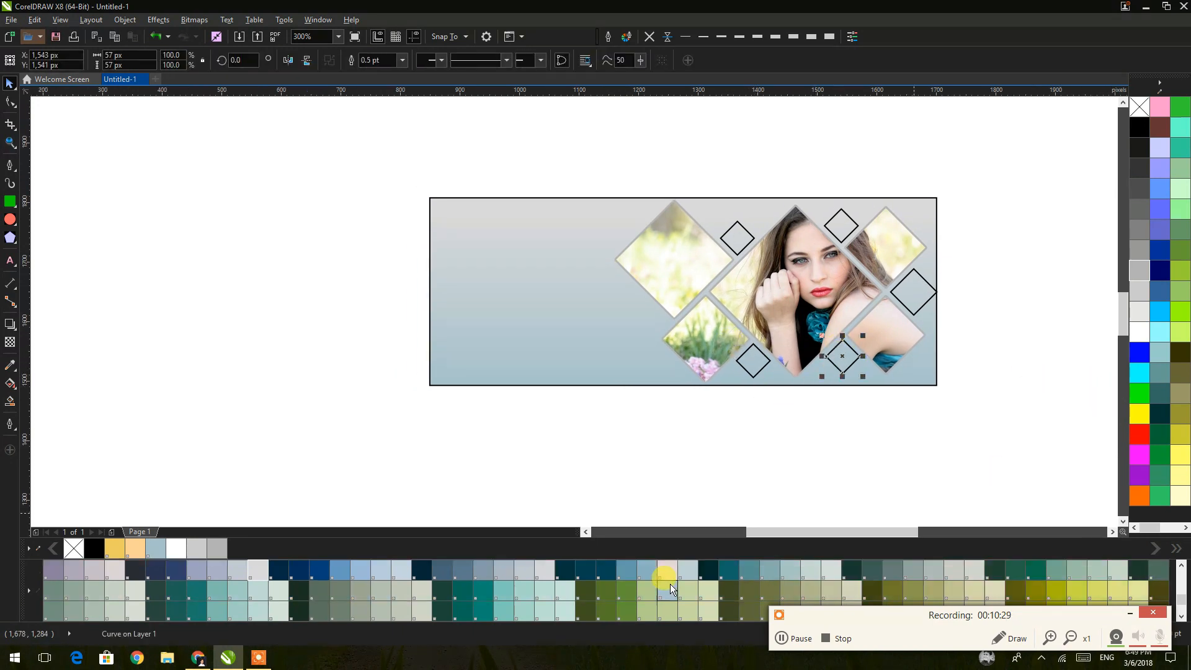
scroll(670, 583, "down", 3)
left_click(515, 612)
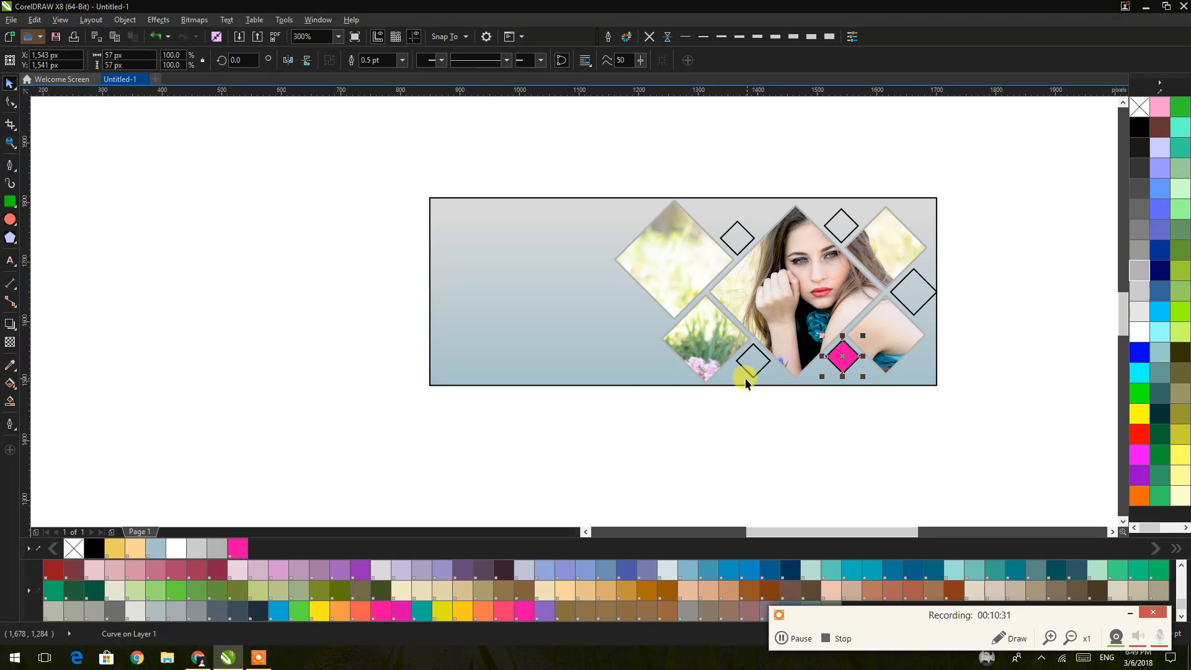
left_click(744, 367)
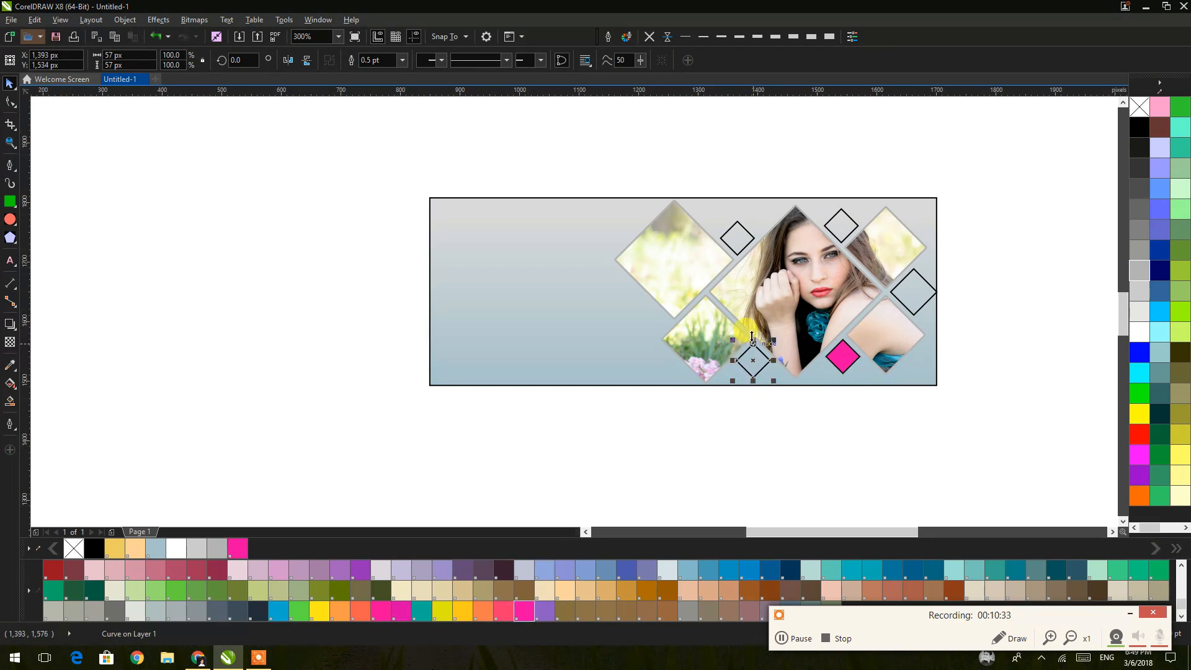
left_click(504, 611)
left_click(734, 248)
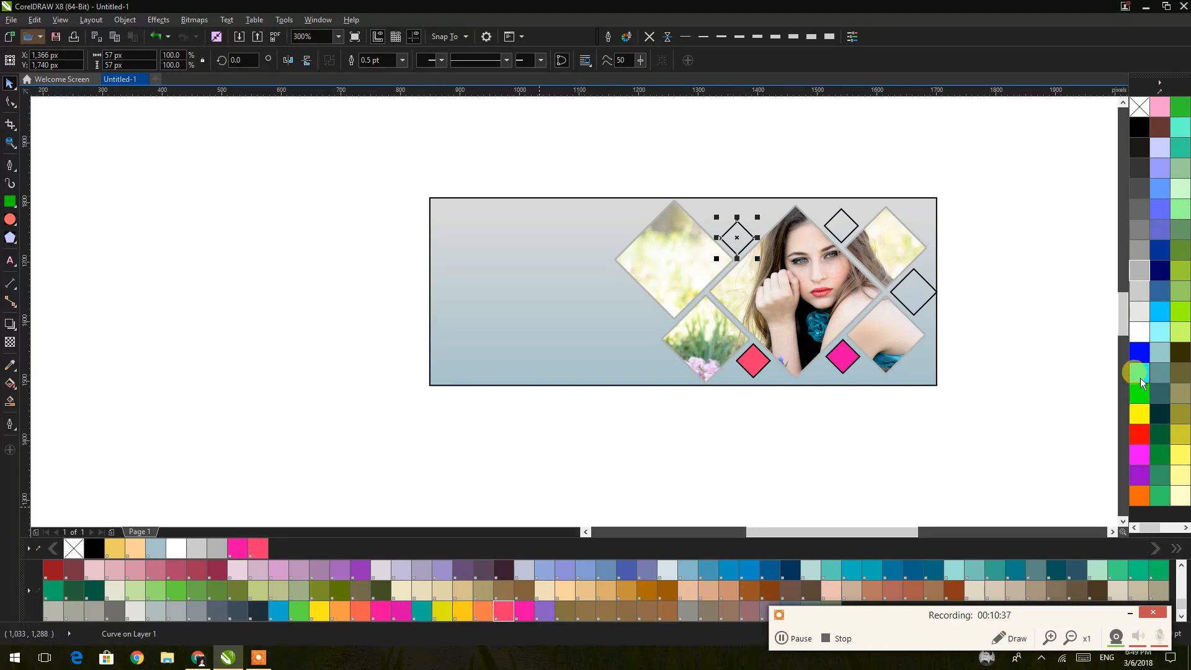
left_click(1139, 375)
Fill the diamond beside the photo yellow and the right-edge diamond green
left_click(842, 225)
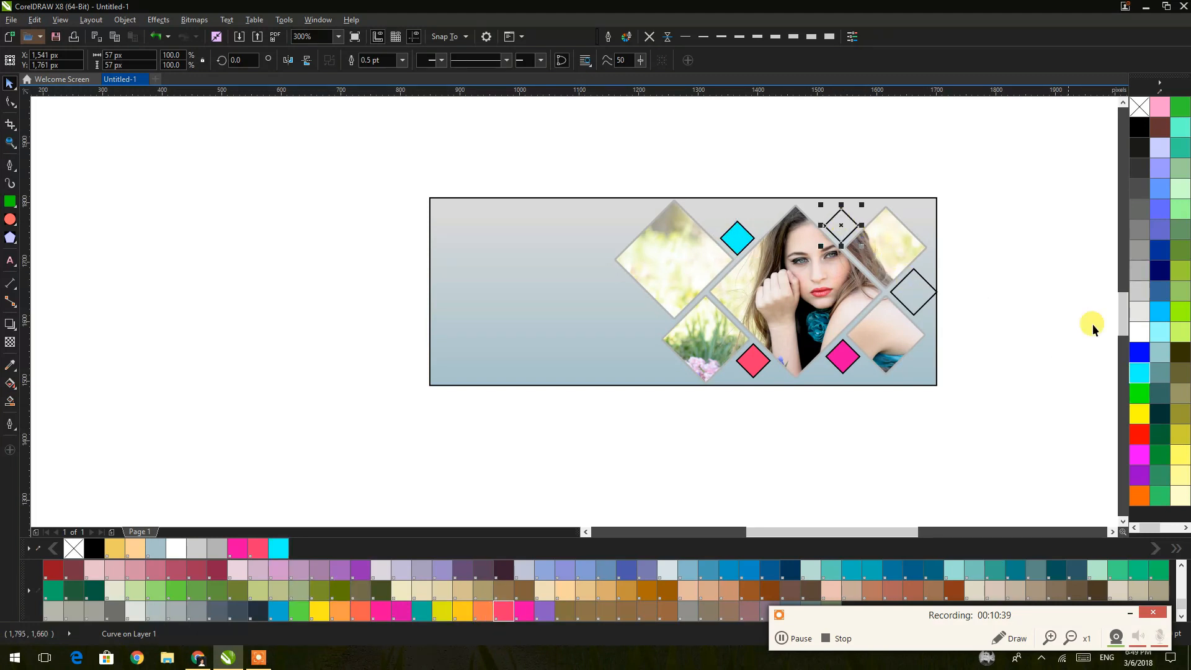
left_click(1141, 329)
left_click(926, 303)
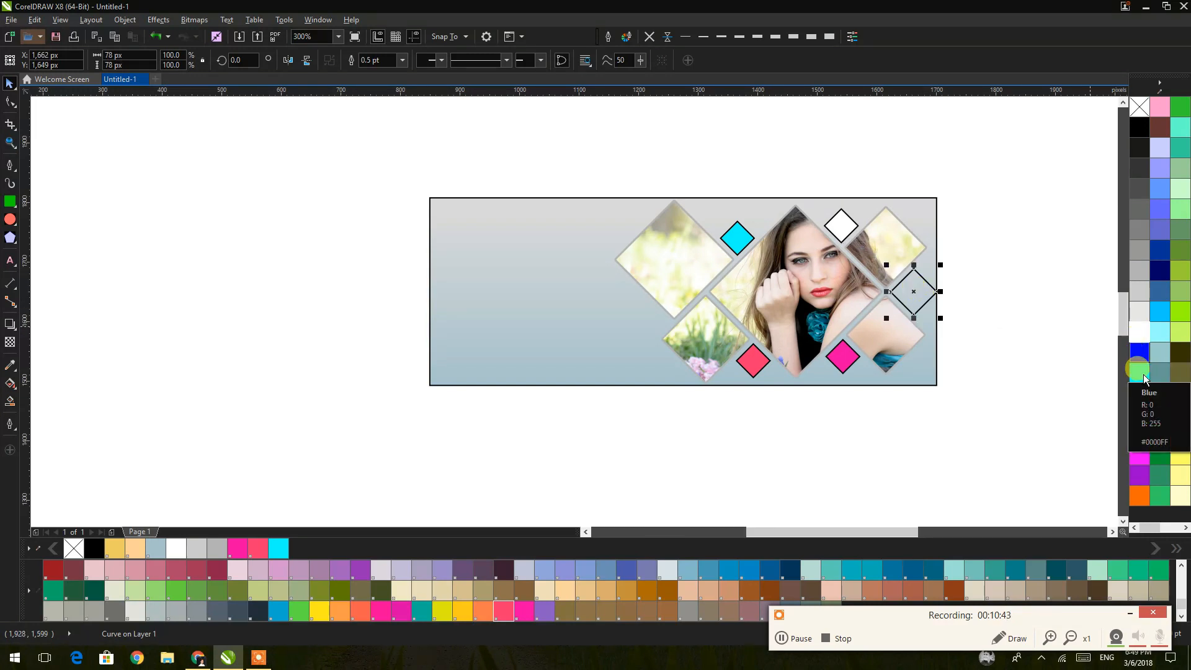
left_click(1141, 394)
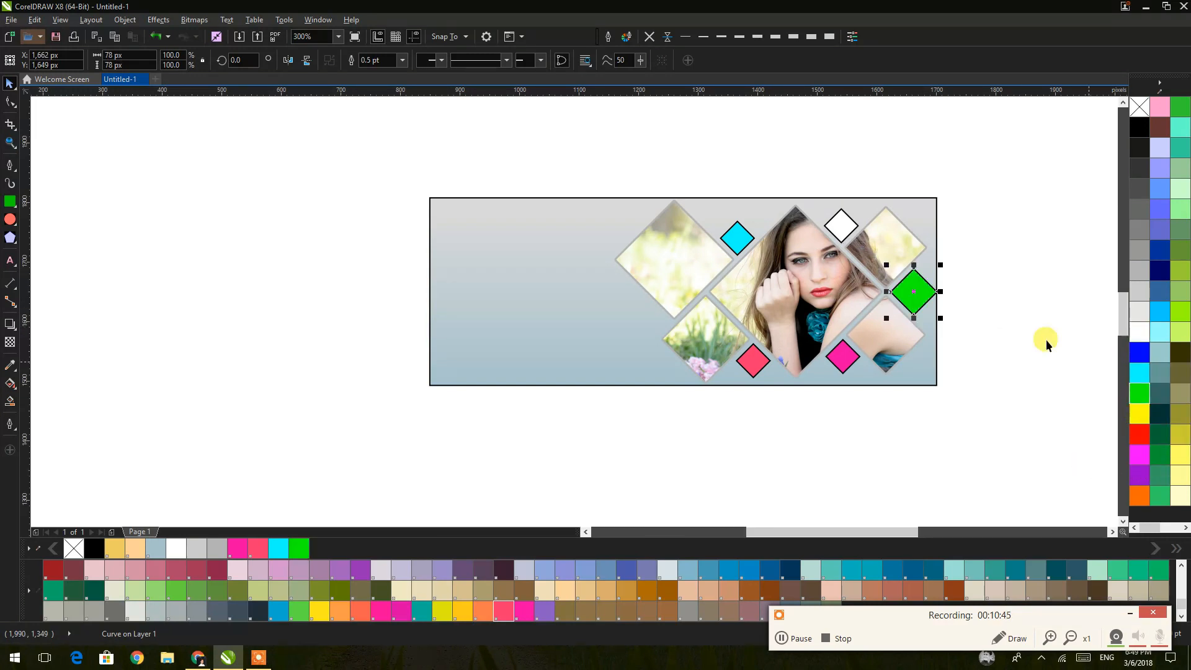
left_click(838, 230)
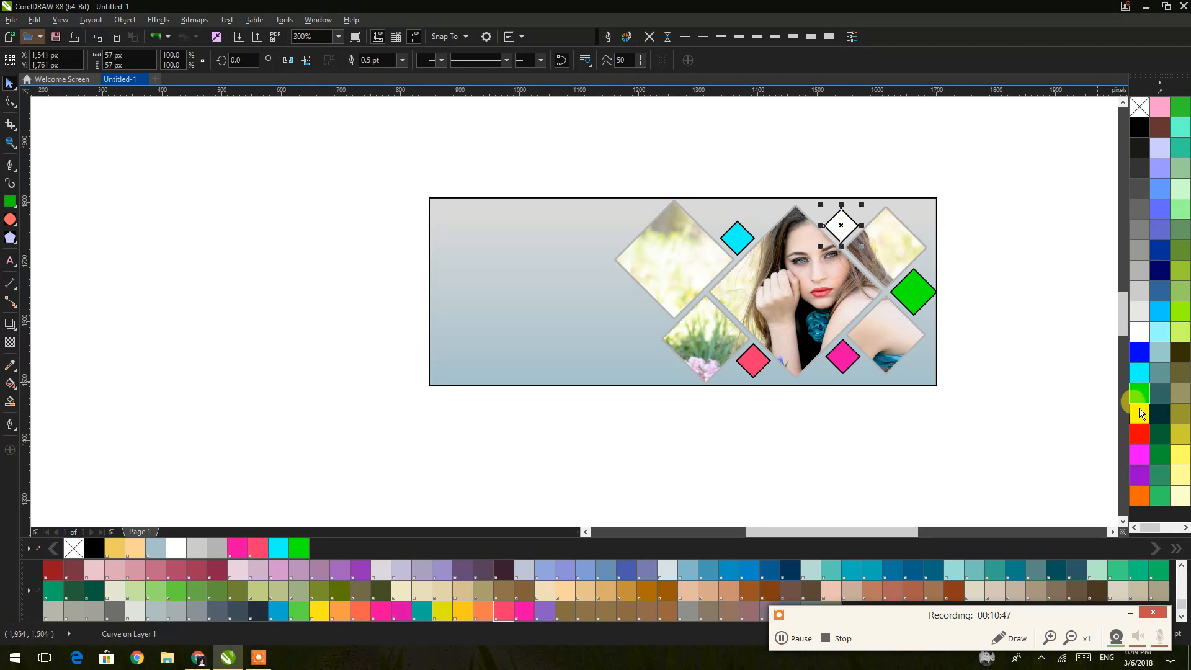
left_click(1138, 414)
Remove the outlines from the five small diamonds and nudge the whole collage slightly left
left_click(944, 310)
left_click_drag(988, 157, 708, 394)
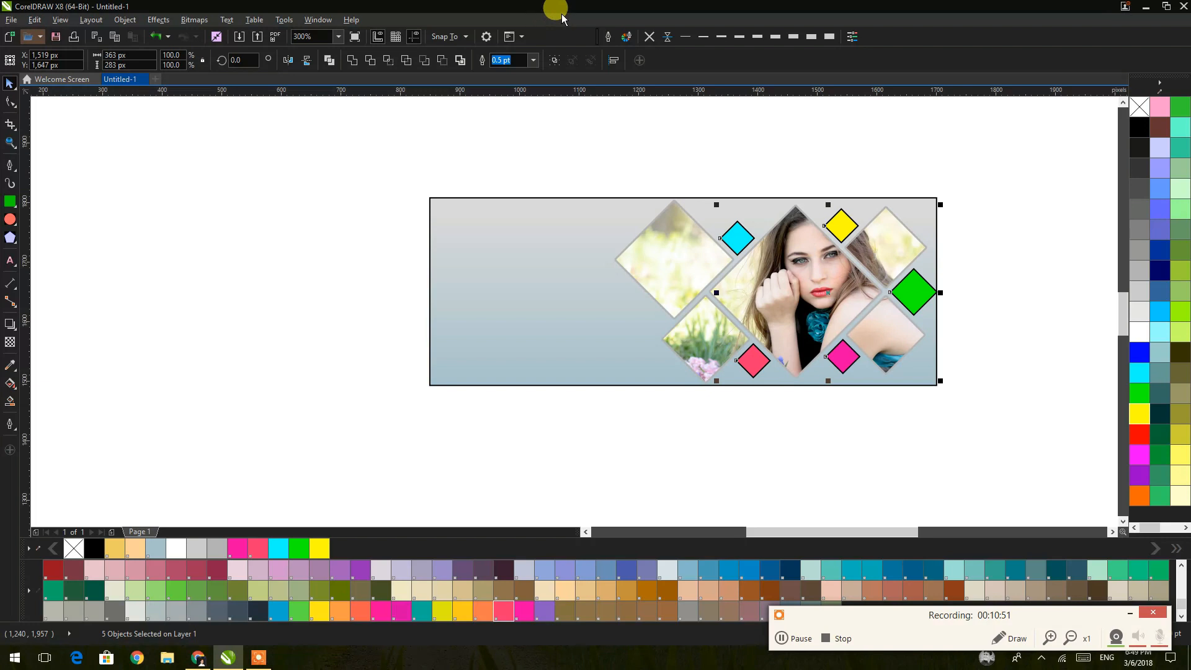
left_click(647, 38)
left_click(992, 281)
left_click_drag(971, 162, 597, 427)
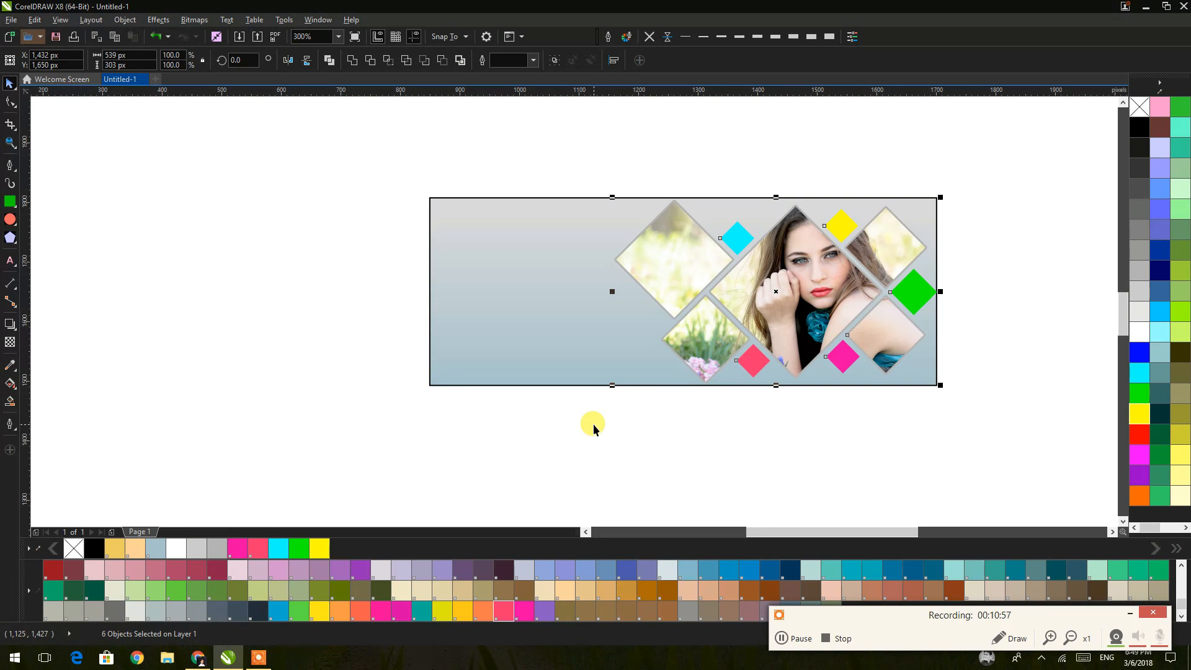
key("Left")
Remove the black outline from the background rectangle
left_click(1021, 356)
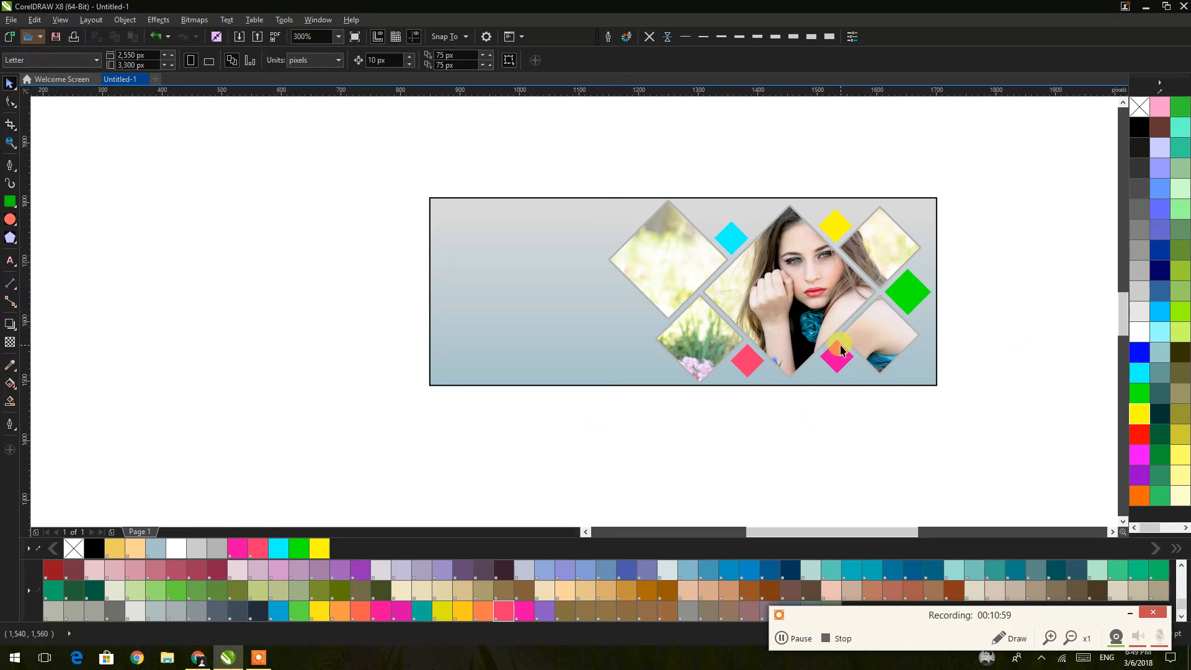
scroll(841, 349, "up", 2)
scroll(840, 350, "down", 1)
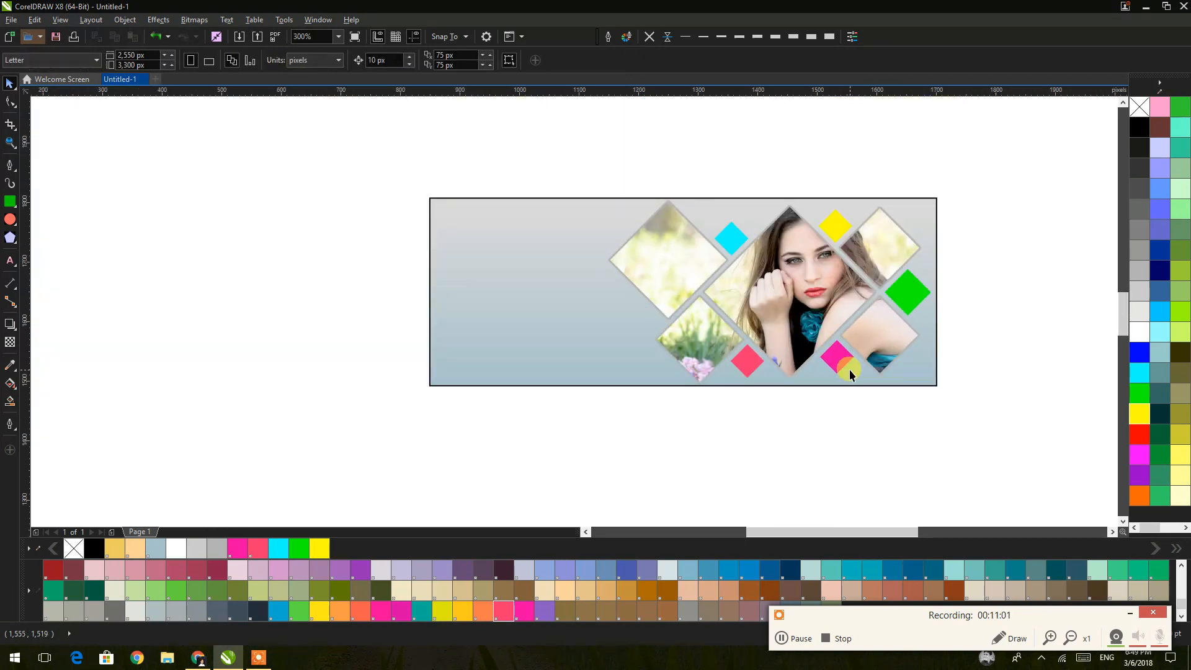
left_click(609, 214)
left_click(648, 36)
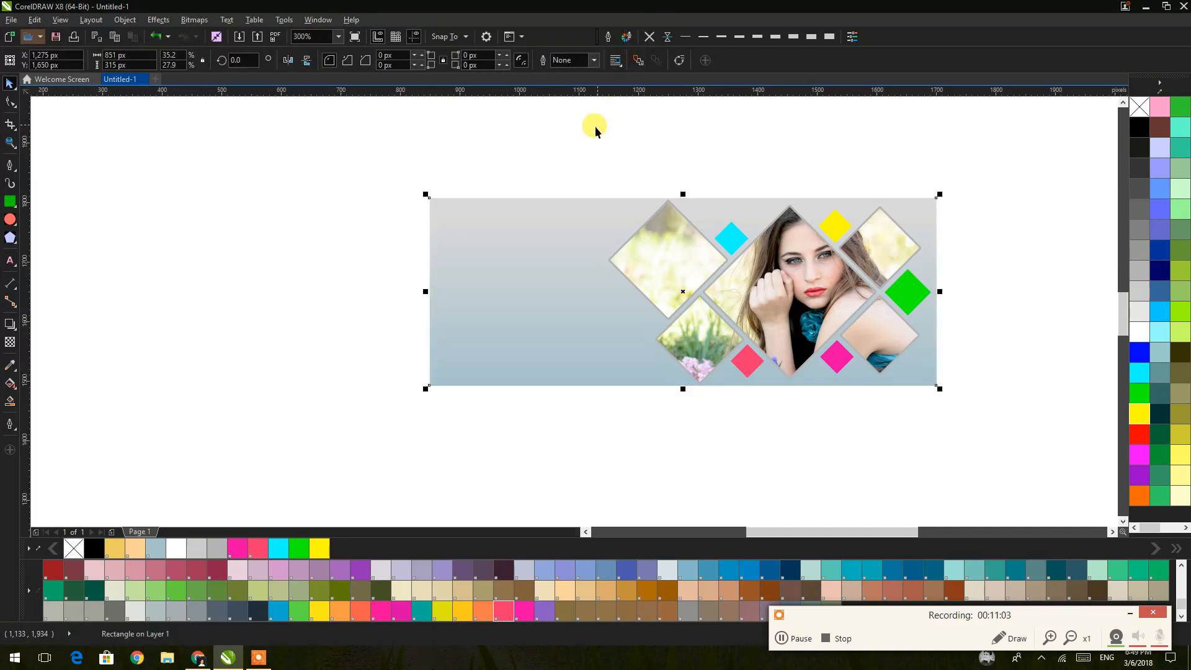
left_click(595, 125)
Draw a wide rectangle at the banner's upper left and place a copy below it
left_click(11, 202)
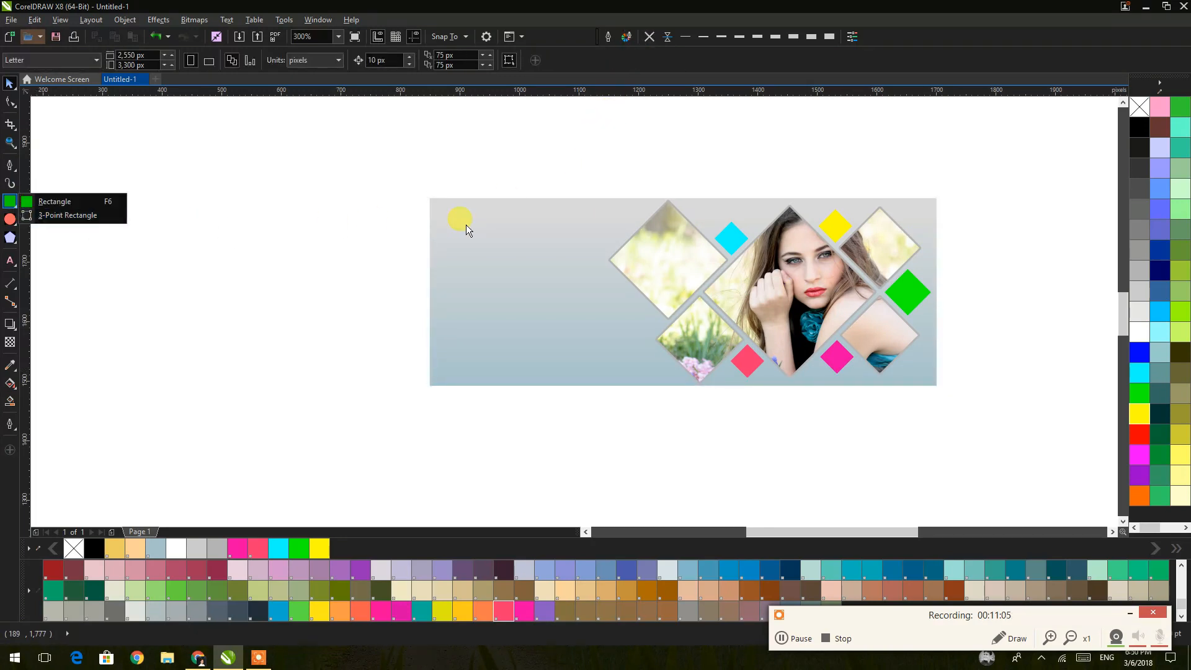
left_click(44, 201)
left_click_drag(460, 221, 601, 255)
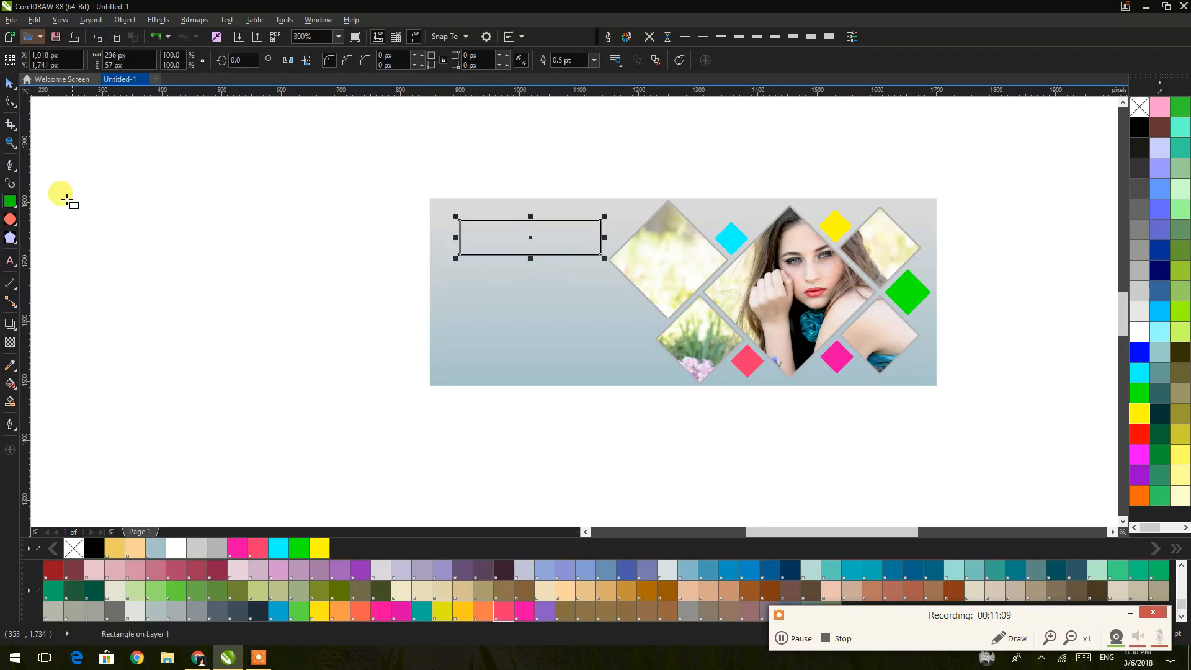
left_click(10, 83)
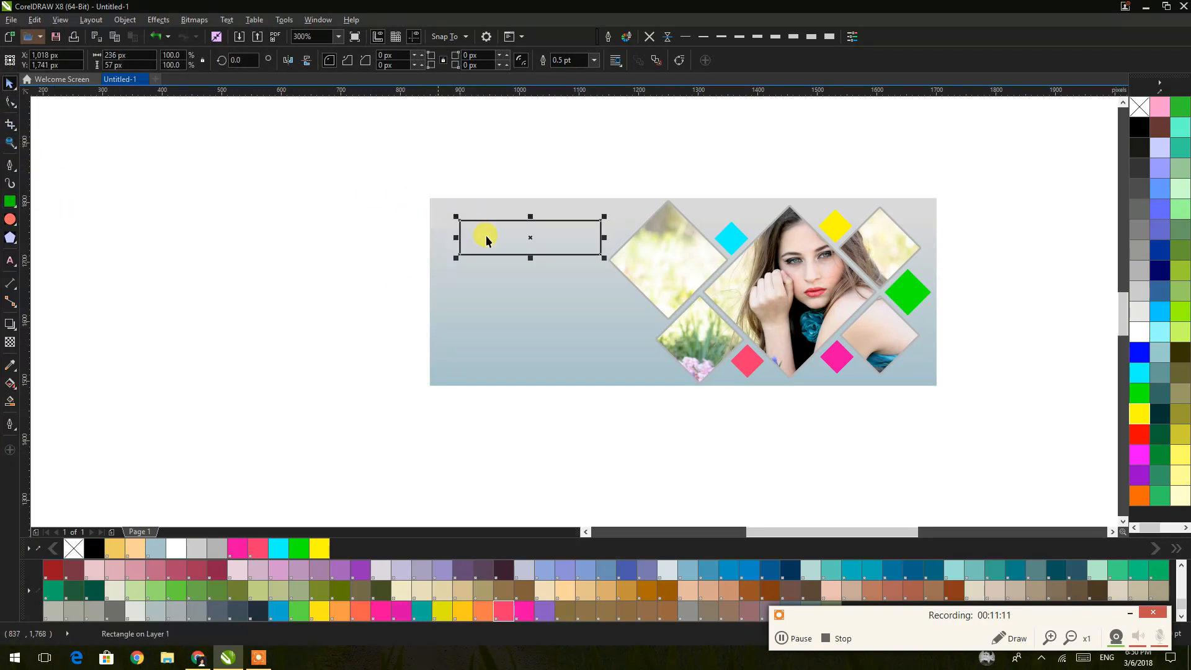
left_click_drag(518, 240, 518, 326)
key("ctrl+z")
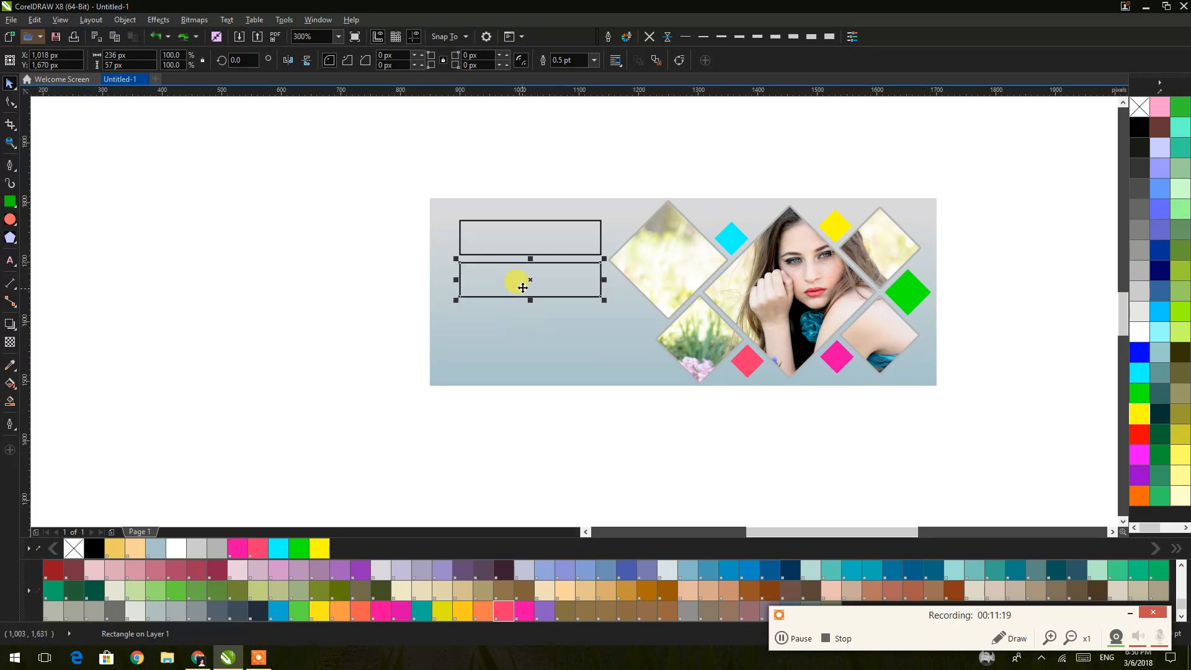
left_click_drag(524, 277, 532, 320)
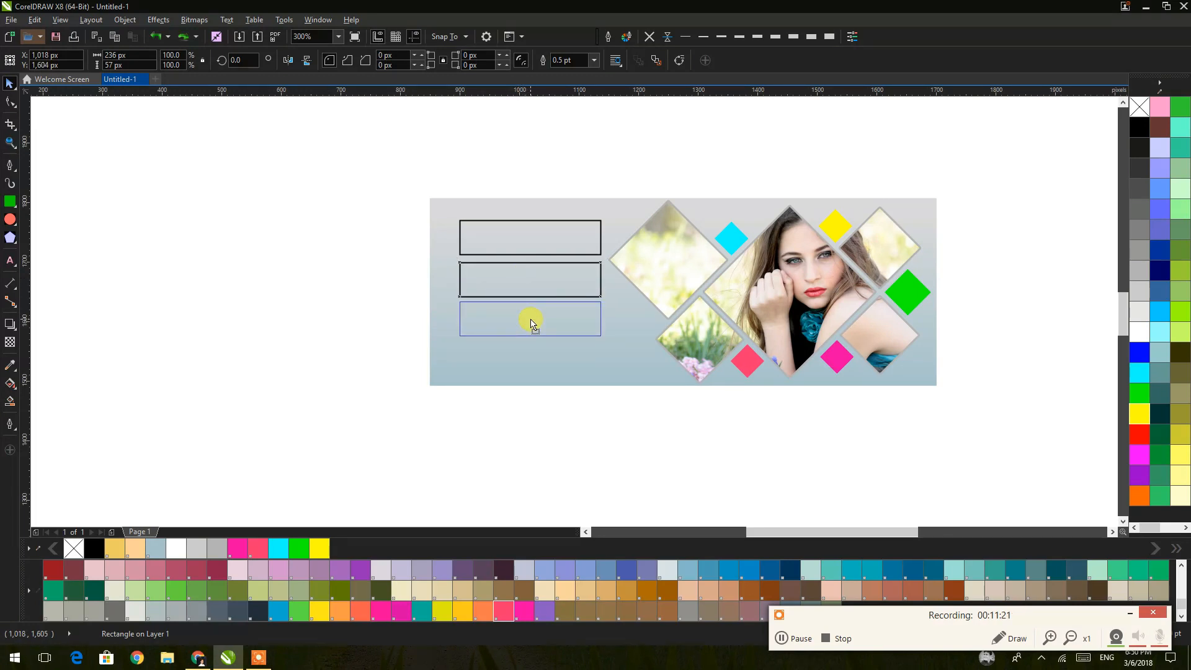
Delete the middle and bottom rectangle copies, keeping only the top rectangle
left_click_drag(378, 159, 610, 364)
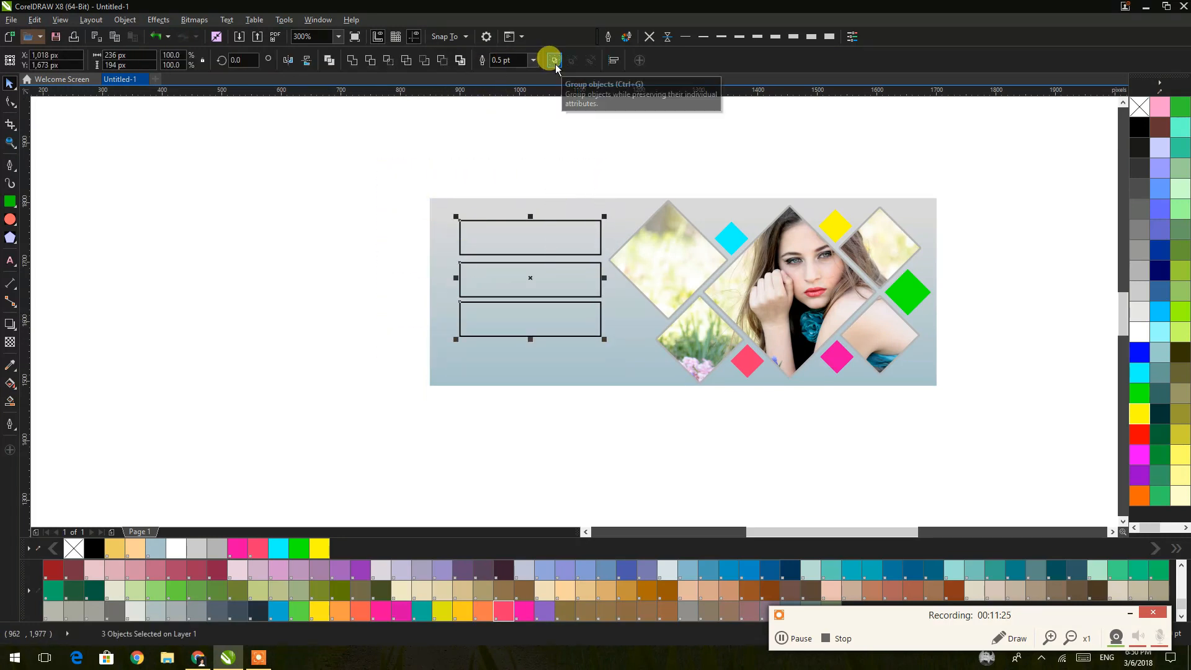
left_click(423, 154)
left_click(483, 243)
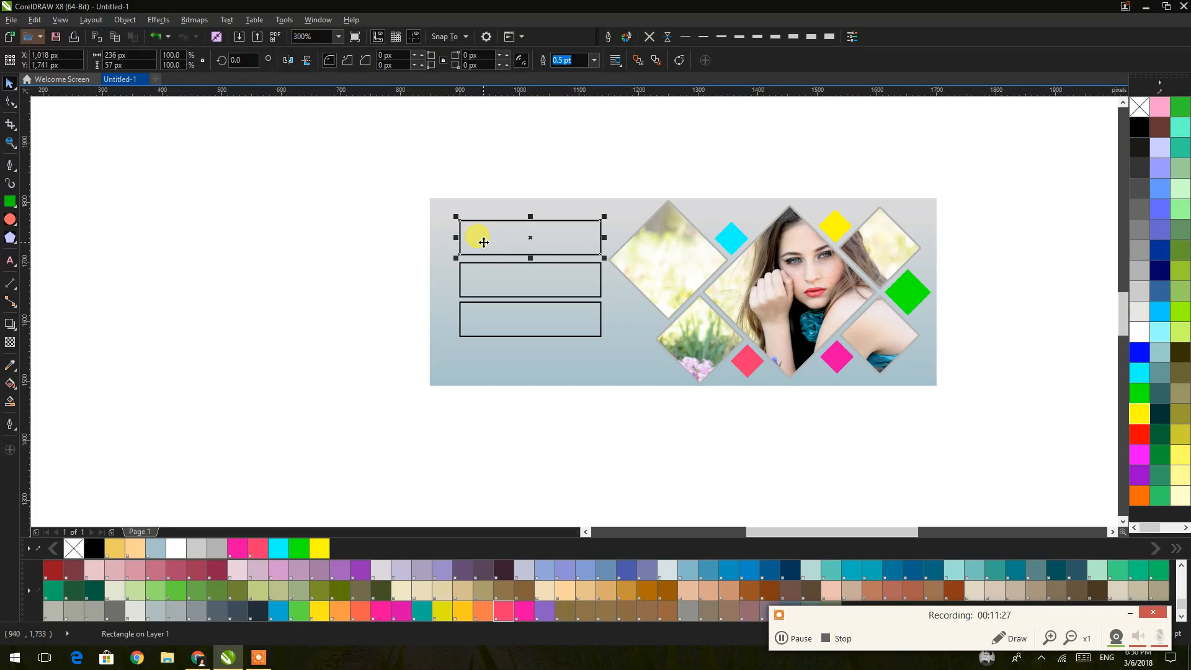
left_click(520, 276)
key("Delete")
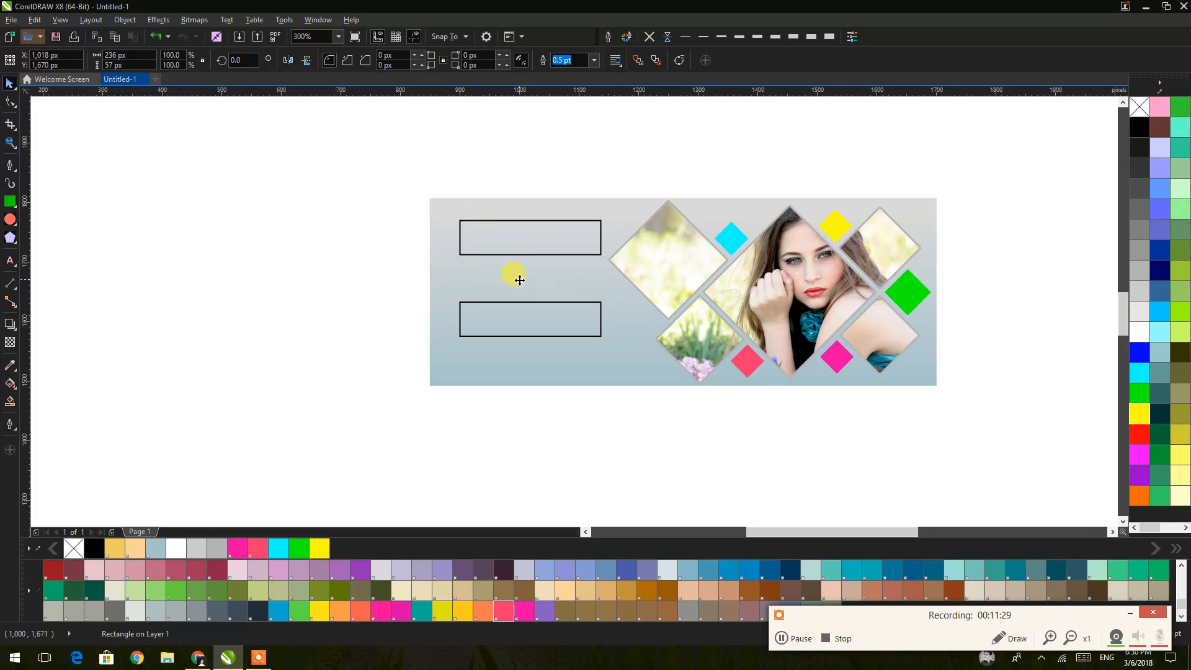
left_click(530, 308)
key("Delete")
Skew the rectangle into a parallelogram and mirror a copy downward to form a chevron
left_click(527, 221)
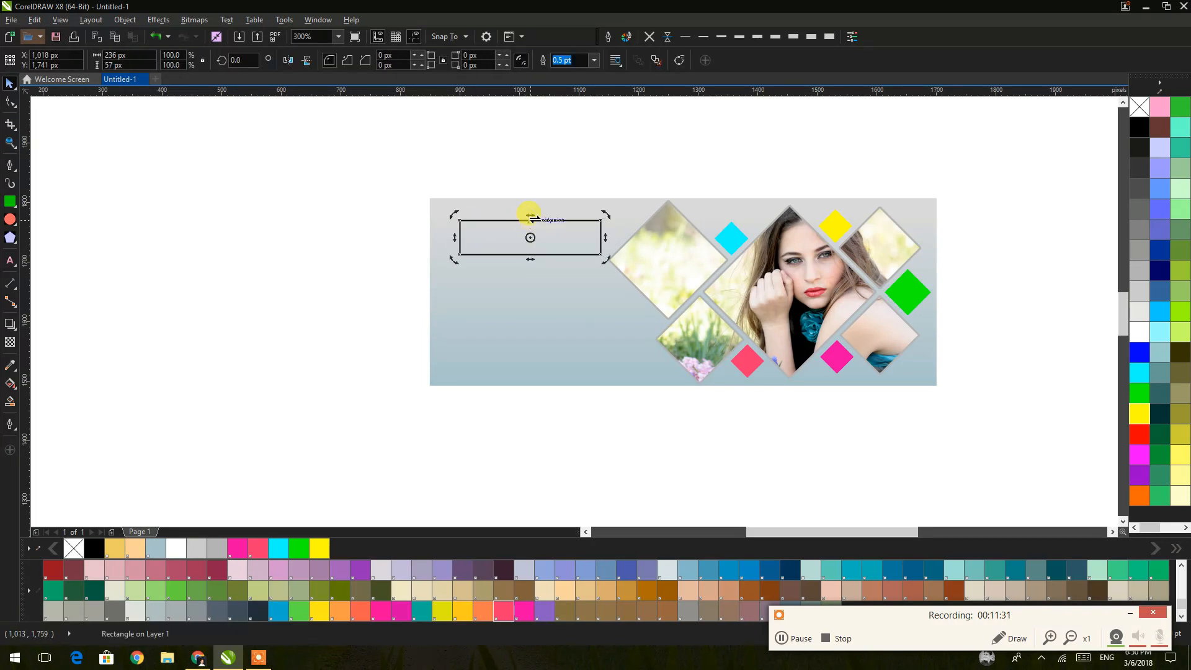
left_click_drag(535, 217, 512, 224)
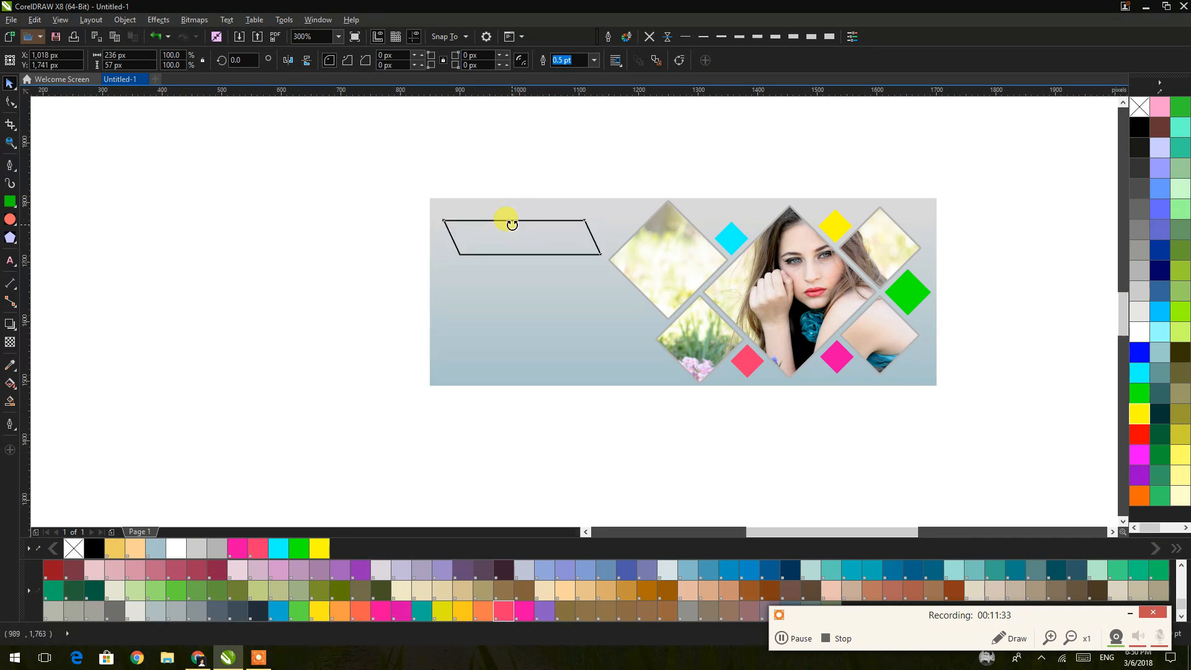
left_click(523, 221)
left_click_drag(526, 216, 513, 272)
left_click(387, 277)
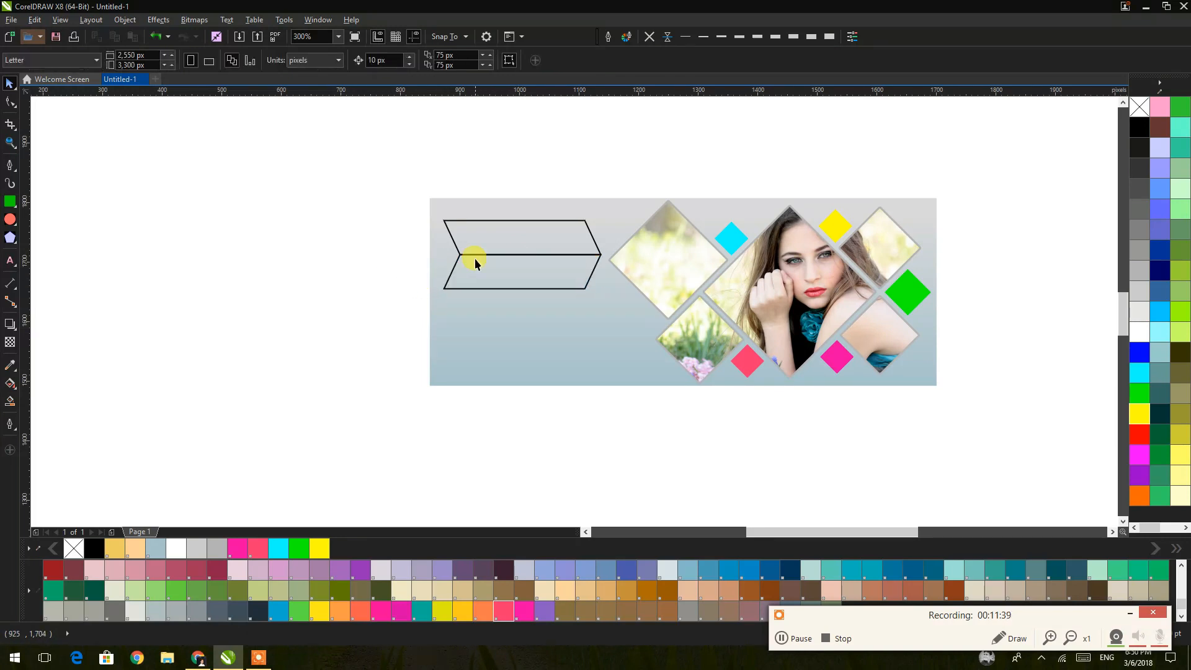
scroll(475, 258, "up", 1)
Nudge the lower bar down, fill both chevron bars yellow and remove their outlines
left_click(494, 276)
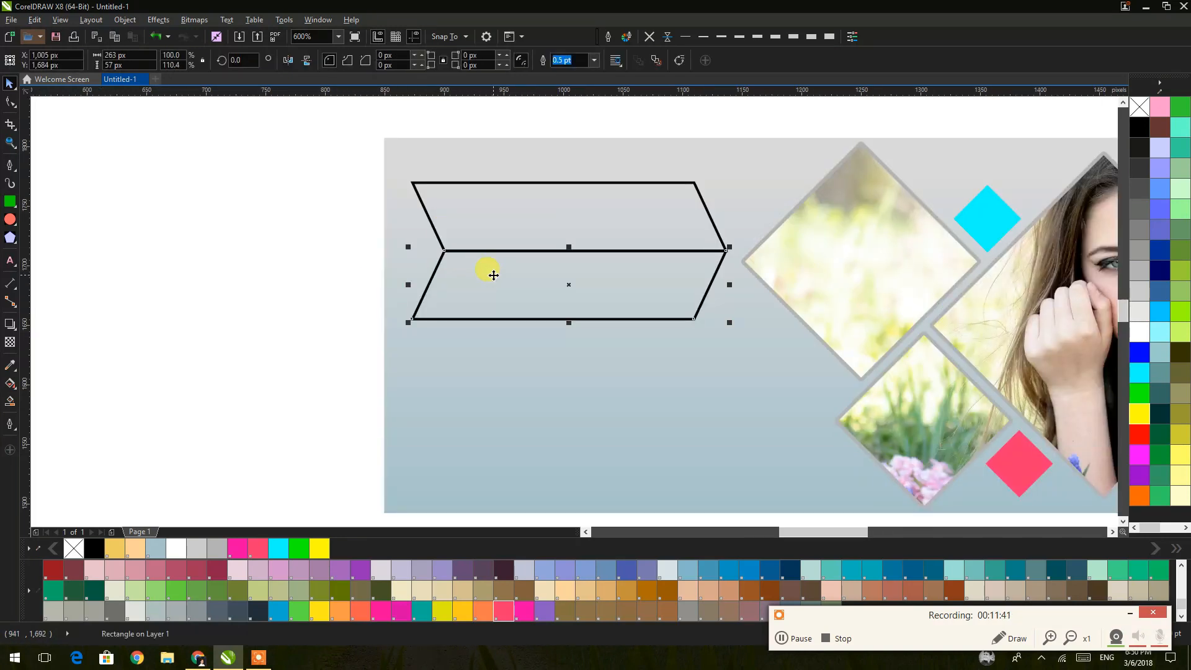
key("Down")
left_click(192, 198)
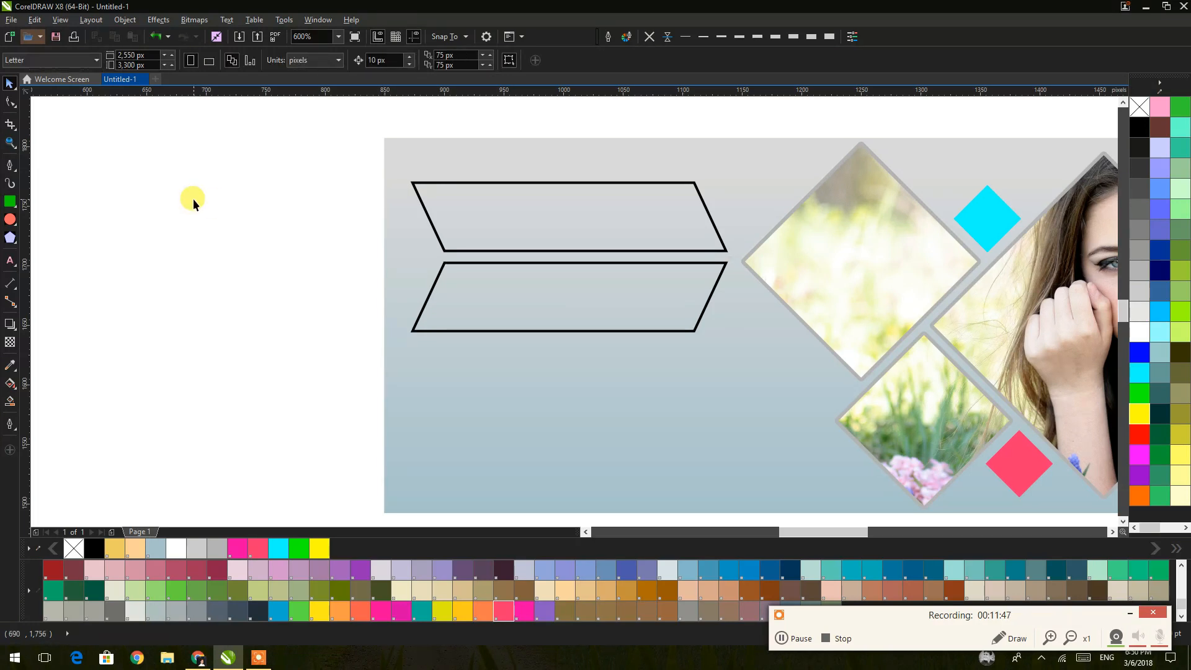
left_click(512, 247)
left_click(509, 304, "shift")
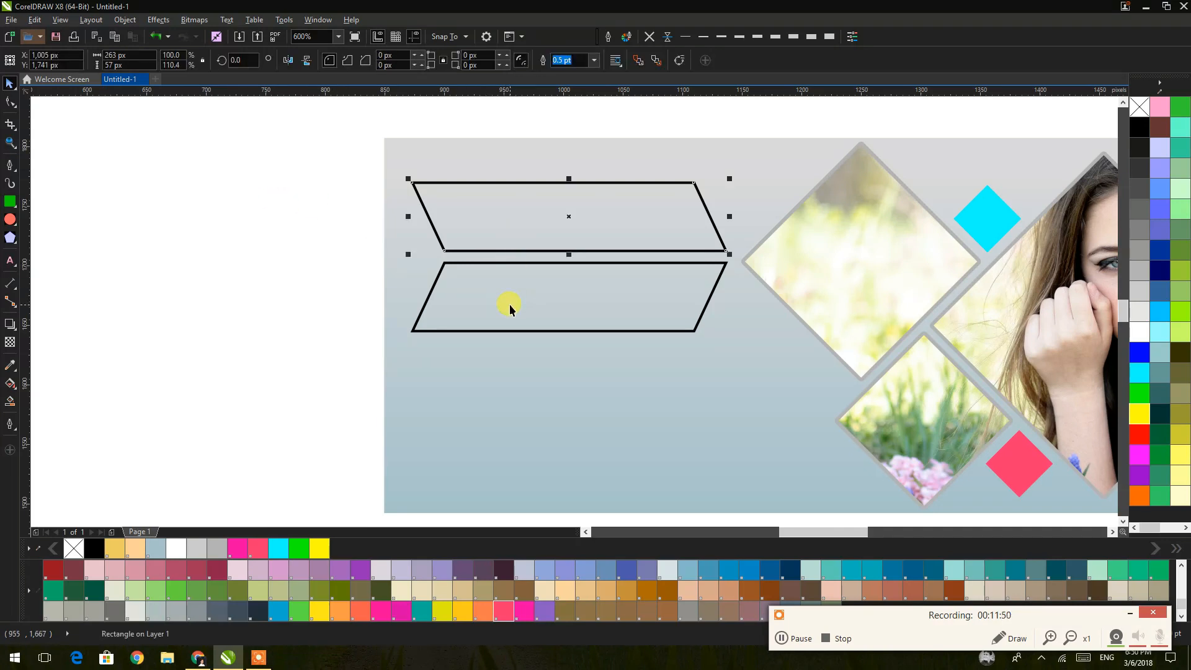
left_click(1139, 412)
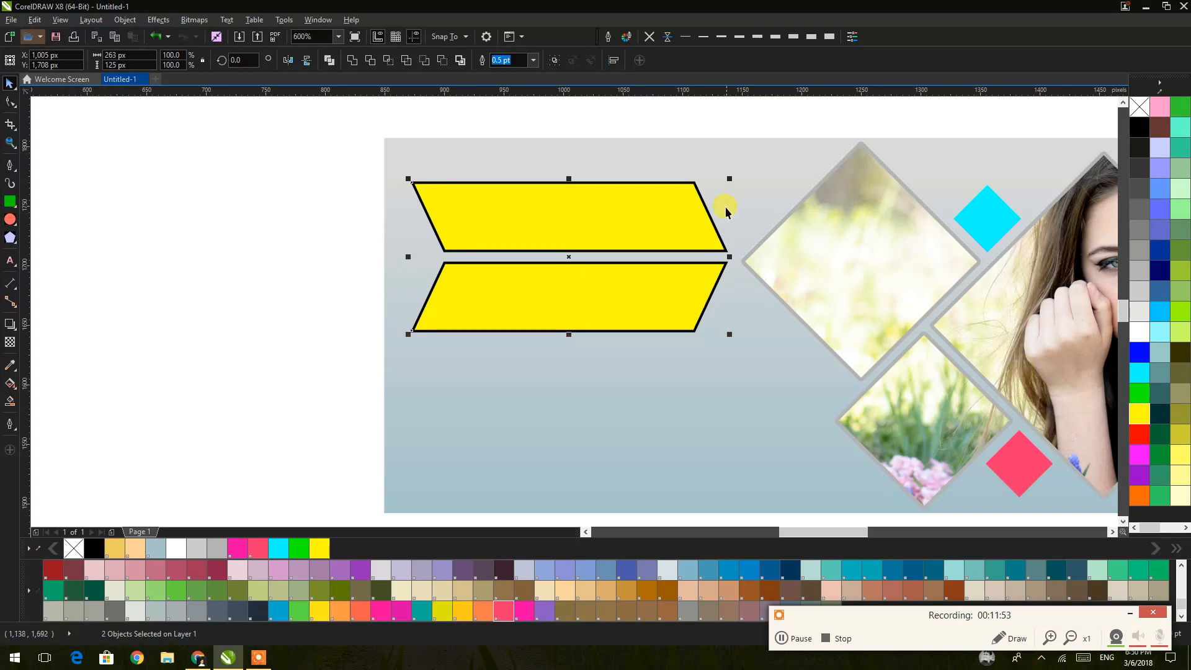
left_click(650, 36)
left_click(369, 248)
Change both yellow chevron bars to pinkish red
scroll(440, 261, "down", 1)
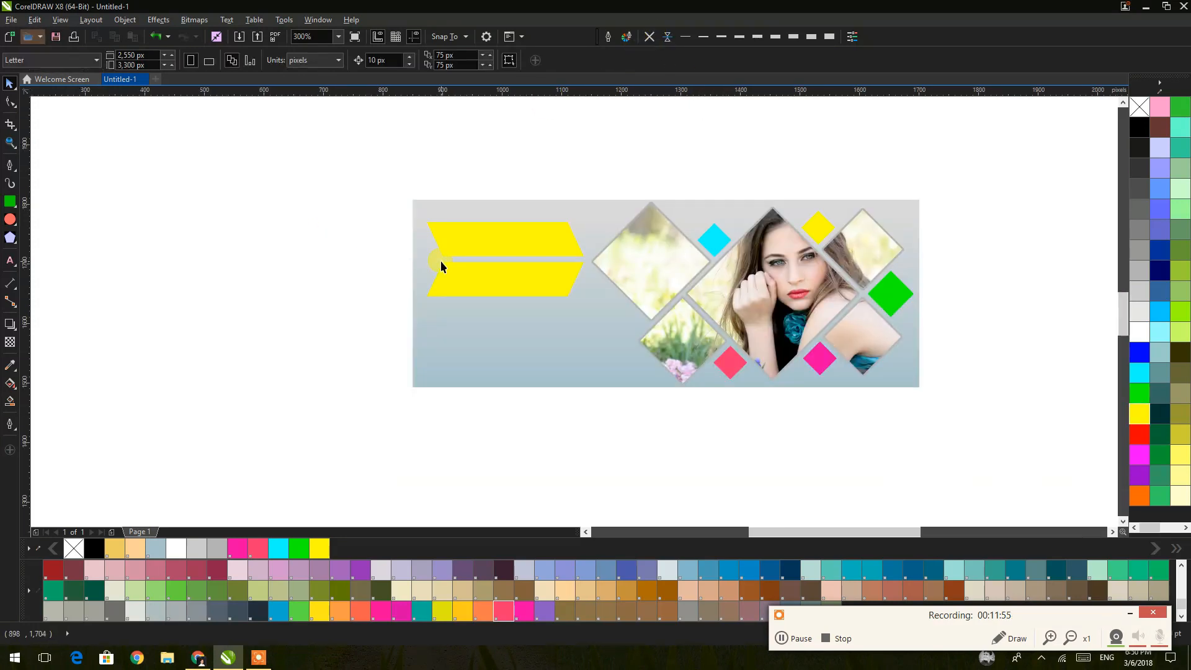
scroll(504, 293, "up", 1)
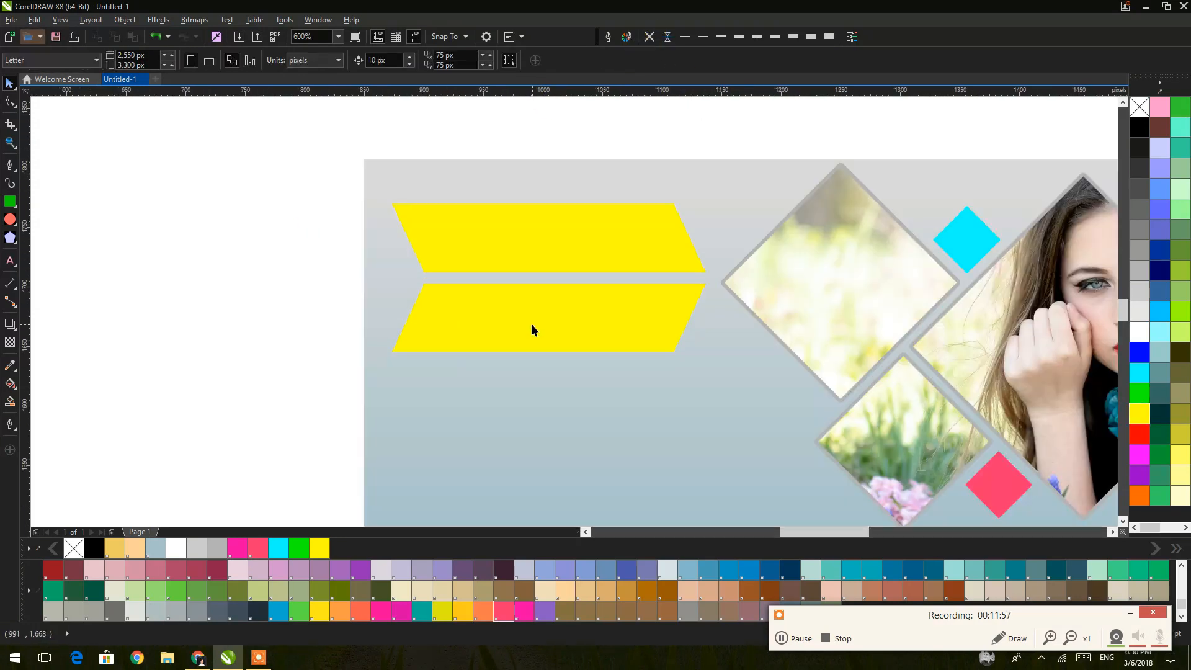
left_click(517, 310)
left_click(380, 323)
left_click(490, 295)
left_click(489, 260, "shift")
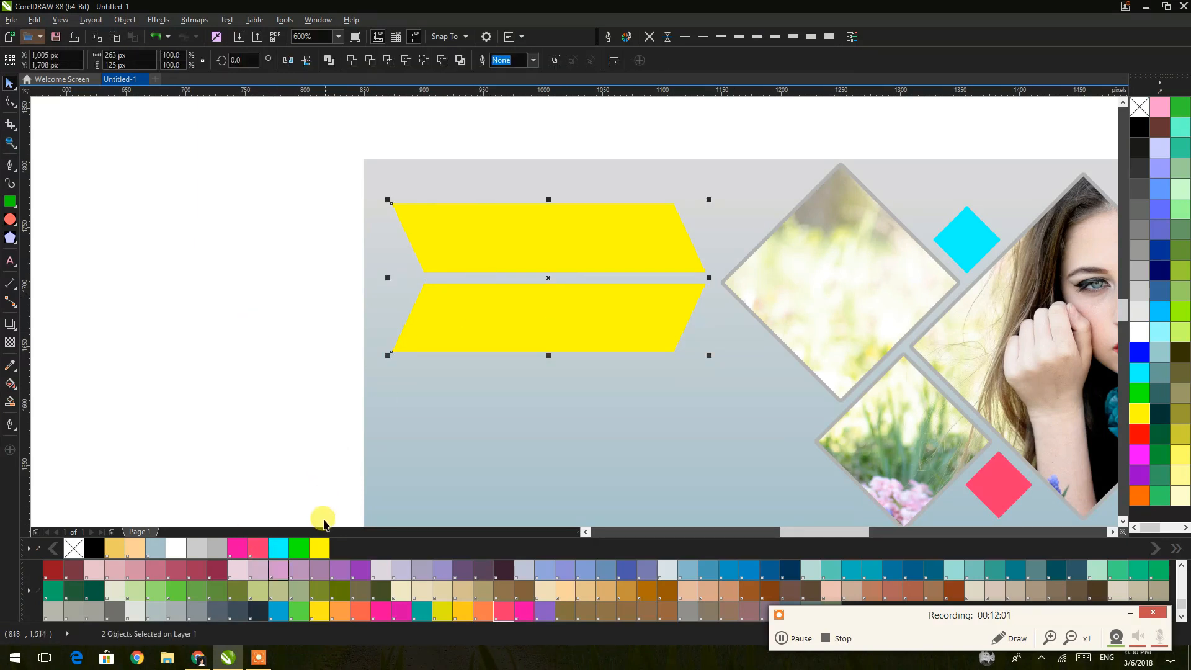
left_click(261, 550)
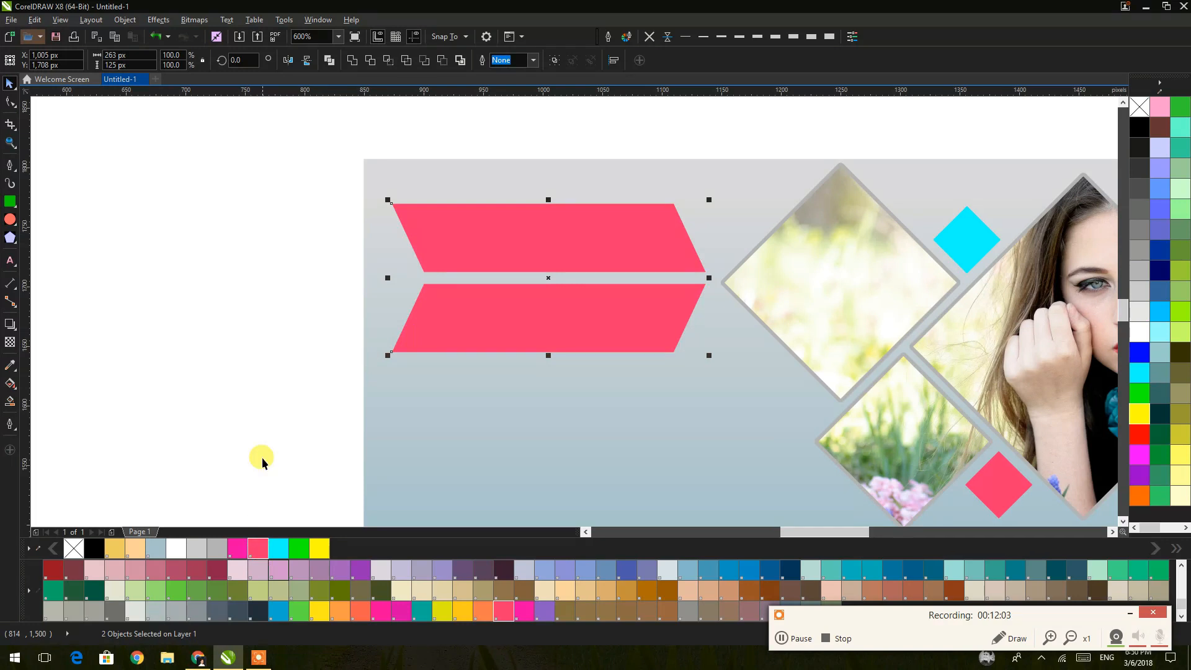
left_click(249, 385)
scroll(248, 383, "down", 1)
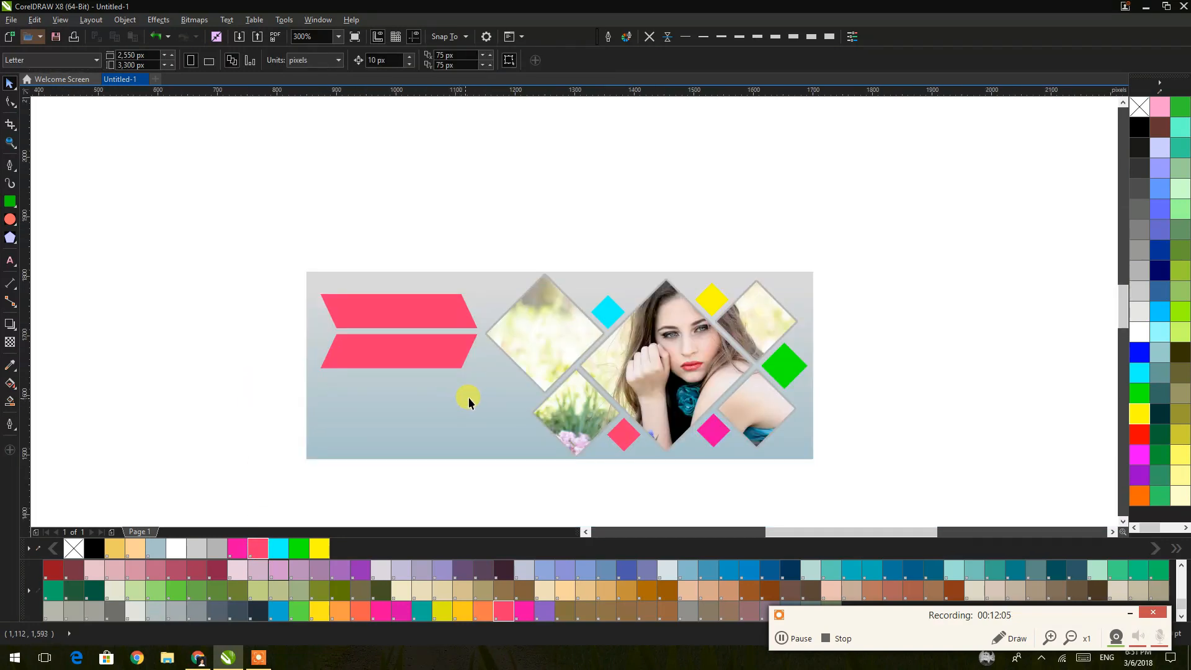
Copy the green diamond to the banner's lower-left corner and enlarge it to 169 px
left_click_drag(478, 390, 485, 356)
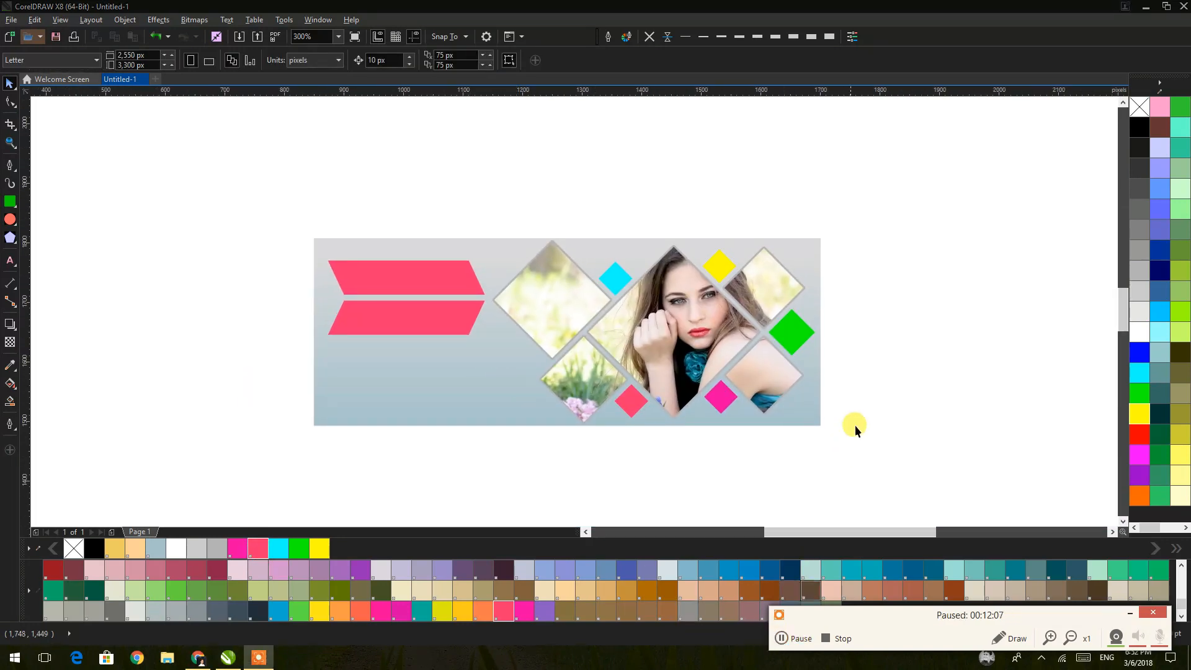
left_click_drag(786, 334, 325, 474)
left_click_drag(280, 436, 338, 423)
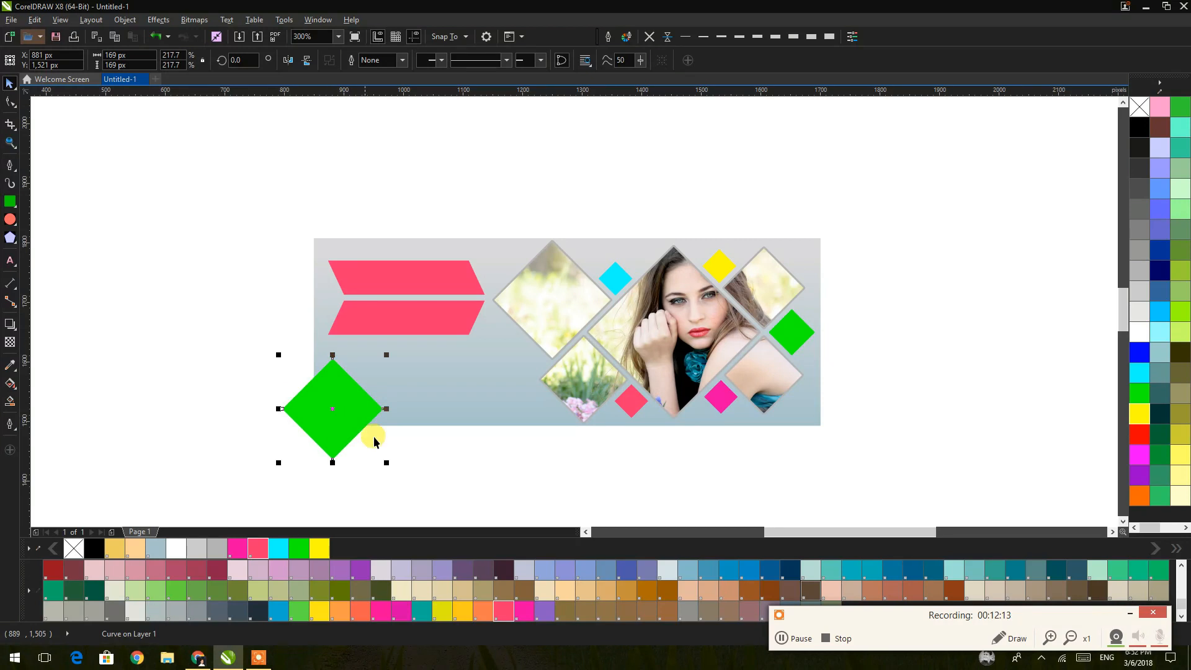
left_click(476, 471)
Place a copy of the small pink diamond against the green one and select both
left_click_drag(711, 404, 367, 392)
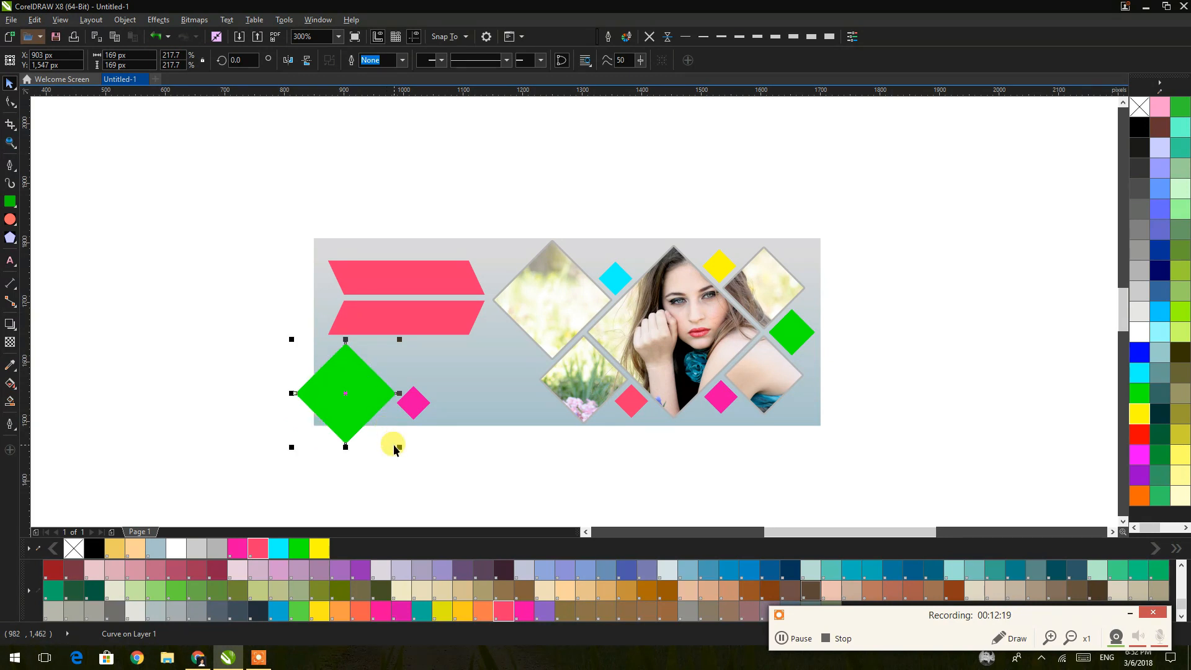
left_click(394, 445)
left_click(331, 424)
scroll(332, 411, "up", 2)
left_click_drag(601, 394, 549, 417)
left_click(612, 460)
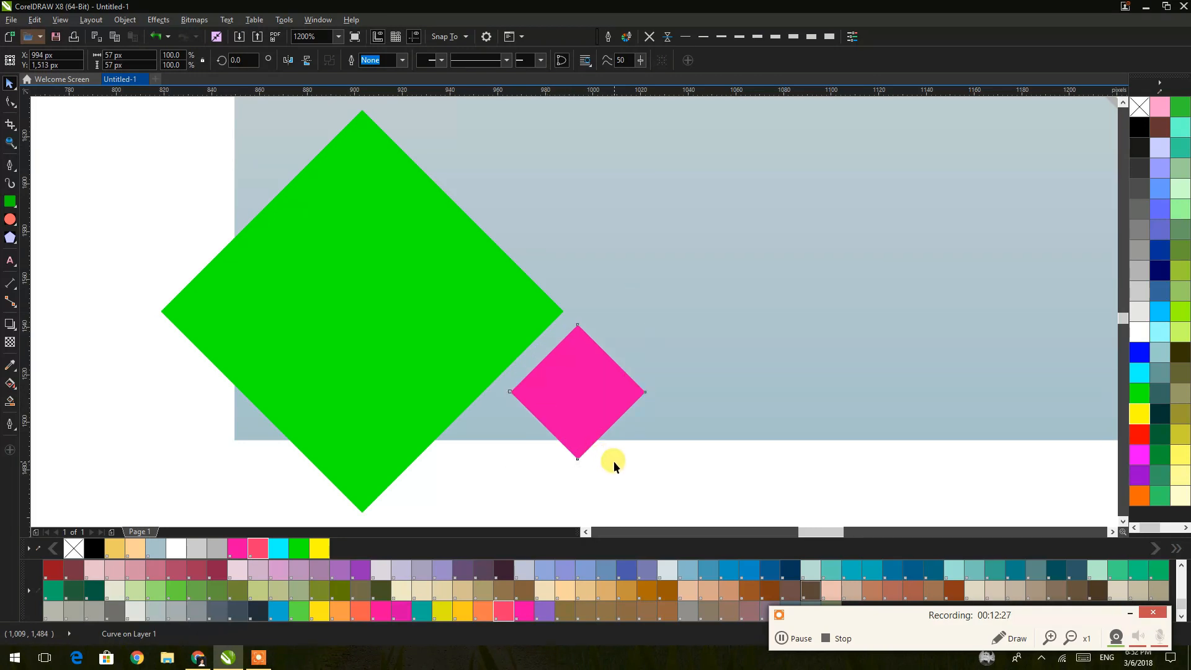
scroll(613, 461, "down", 1)
left_click_drag(661, 486, 377, 297)
PowerClip both diamonds inside the banner background and open the clip for editing
right_click(465, 314)
left_click(509, 333)
left_click(643, 333)
right_click(649, 337)
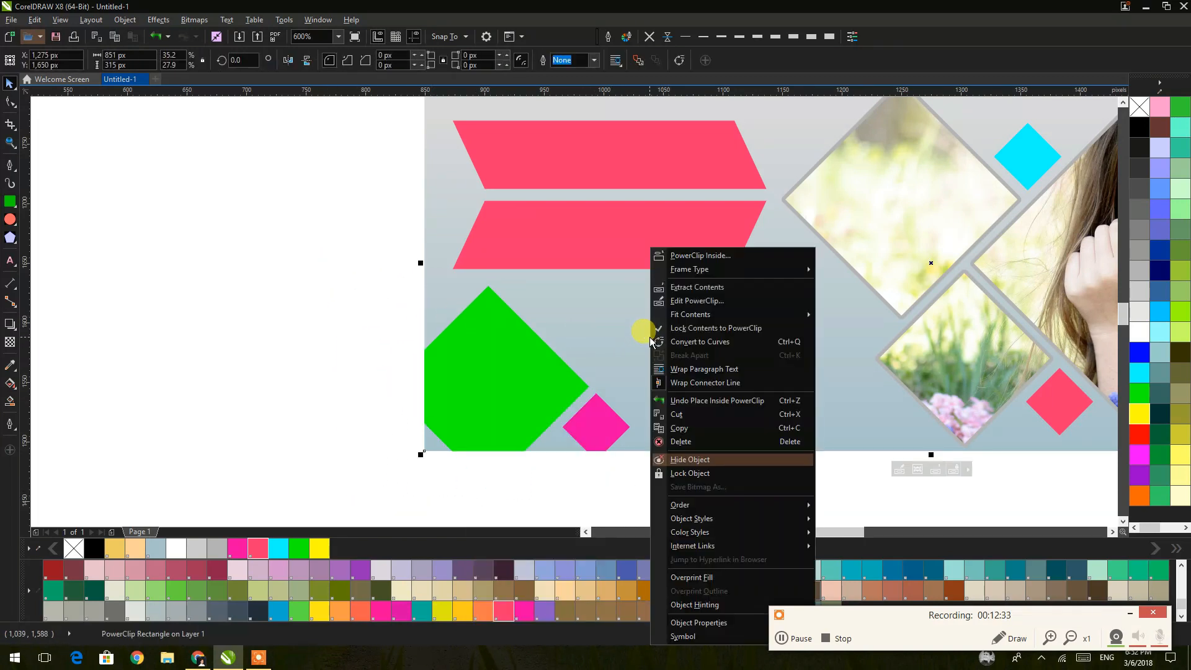
left_click(683, 300)
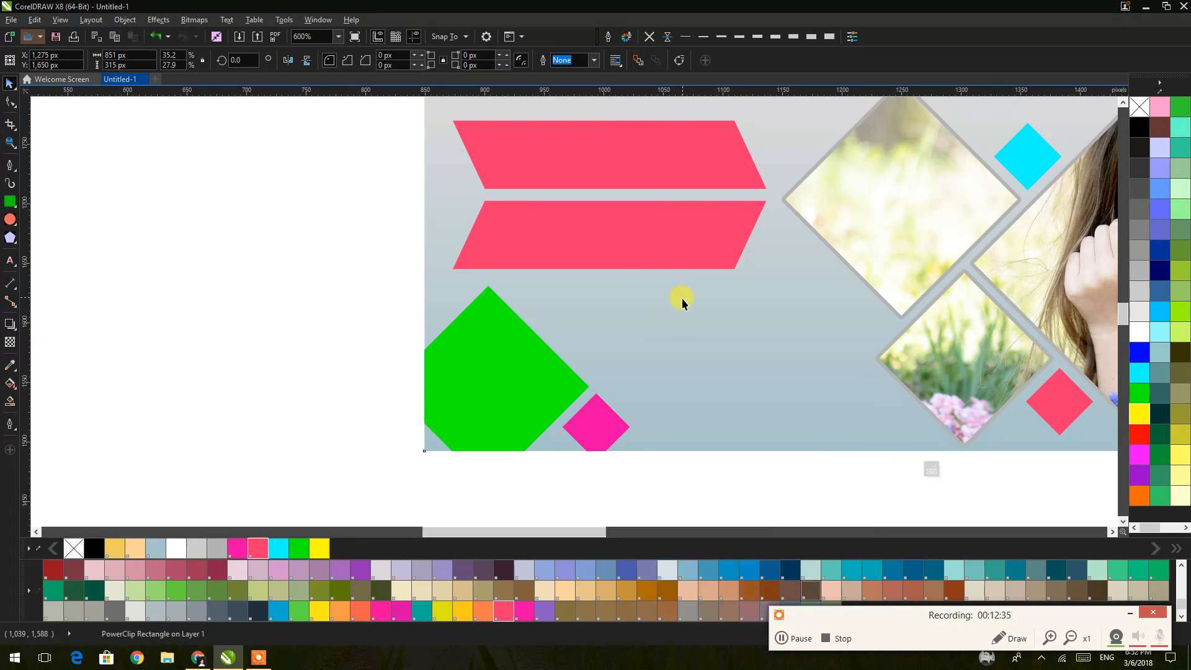
Add a node on the green diamond's lower-left edge and pull it out into a pentagon
left_click(505, 377)
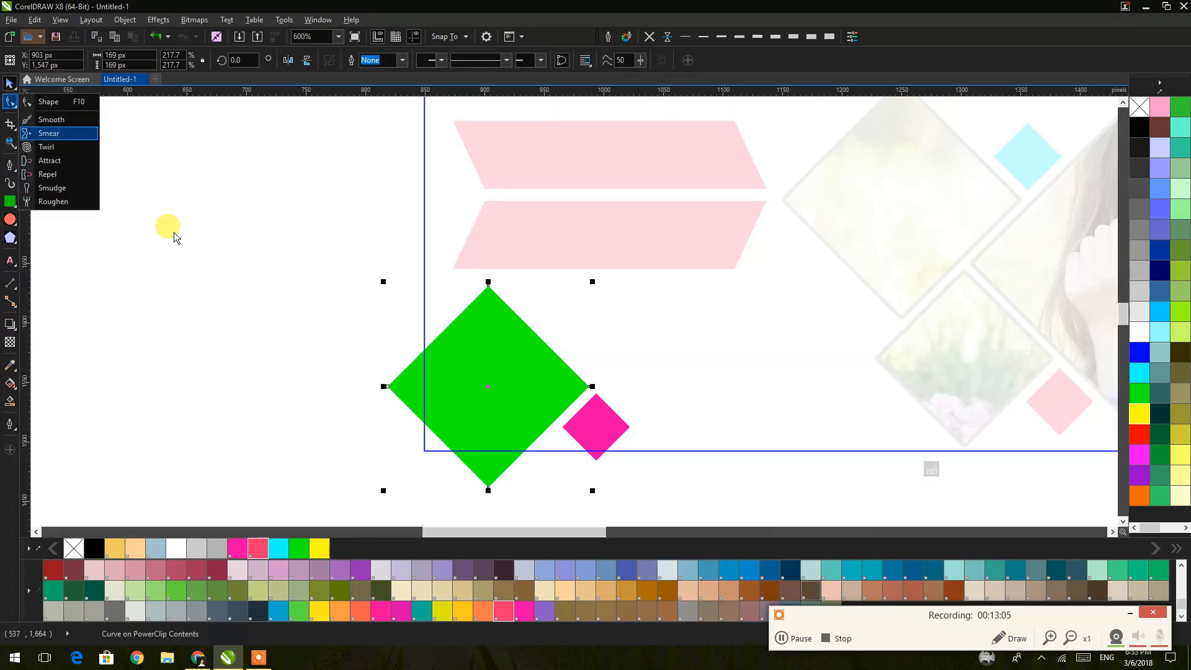
left_click(51, 102)
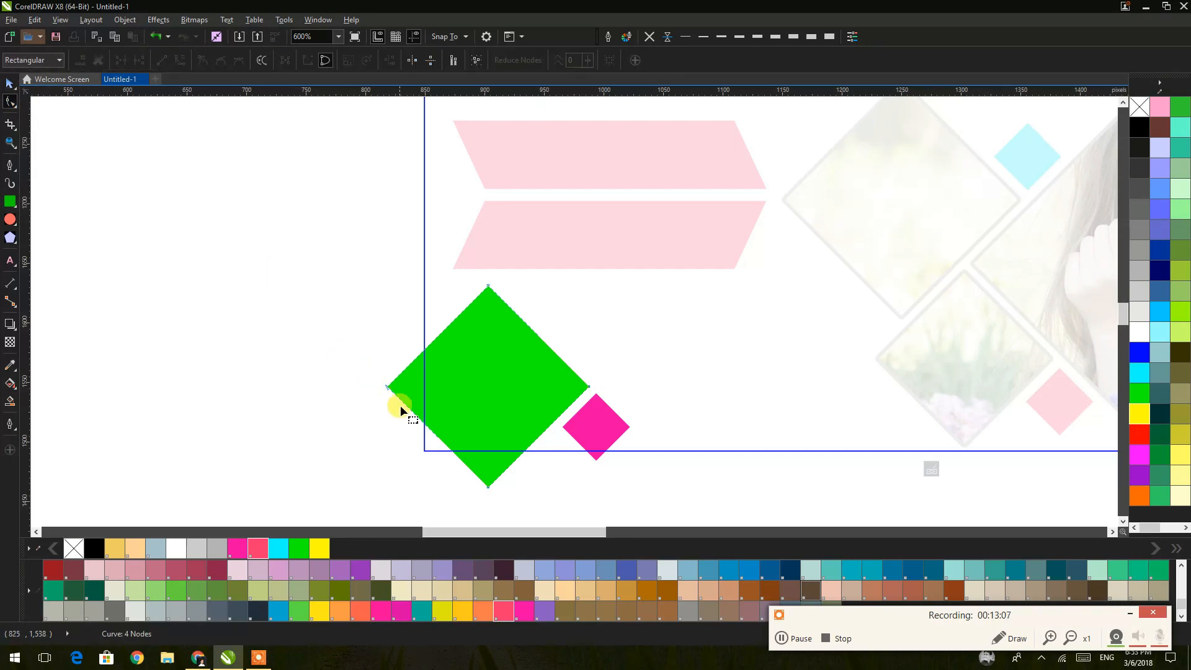
double_click(431, 430)
left_click_drag(431, 430, 400, 466)
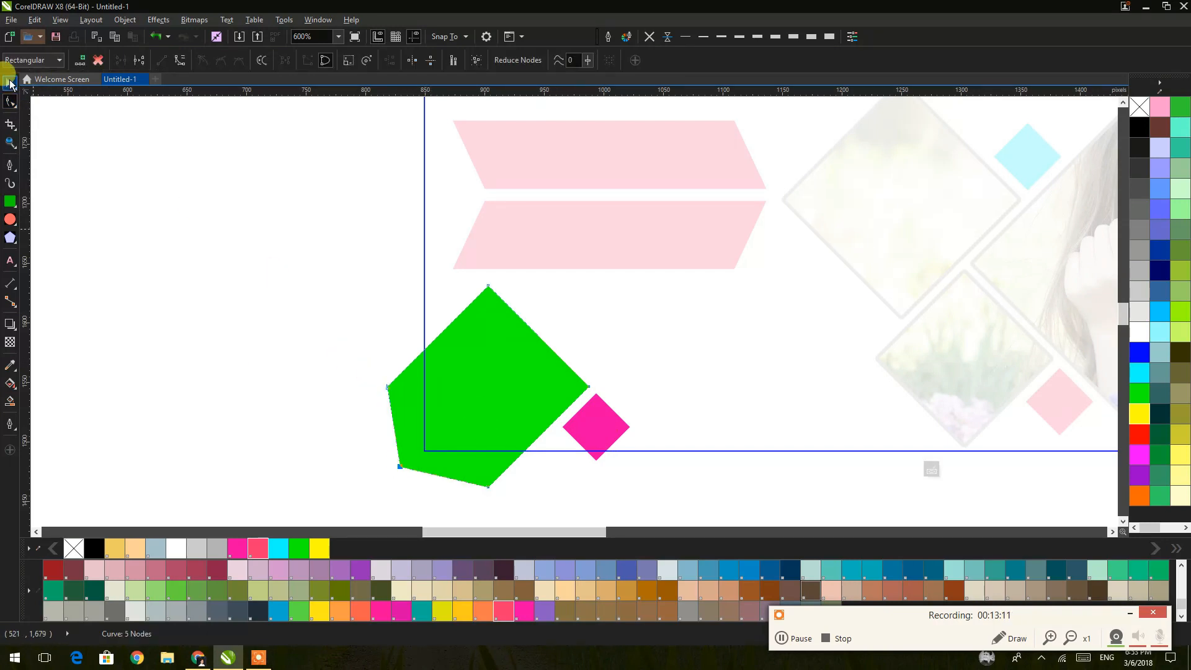
left_click(10, 83)
left_click(193, 276)
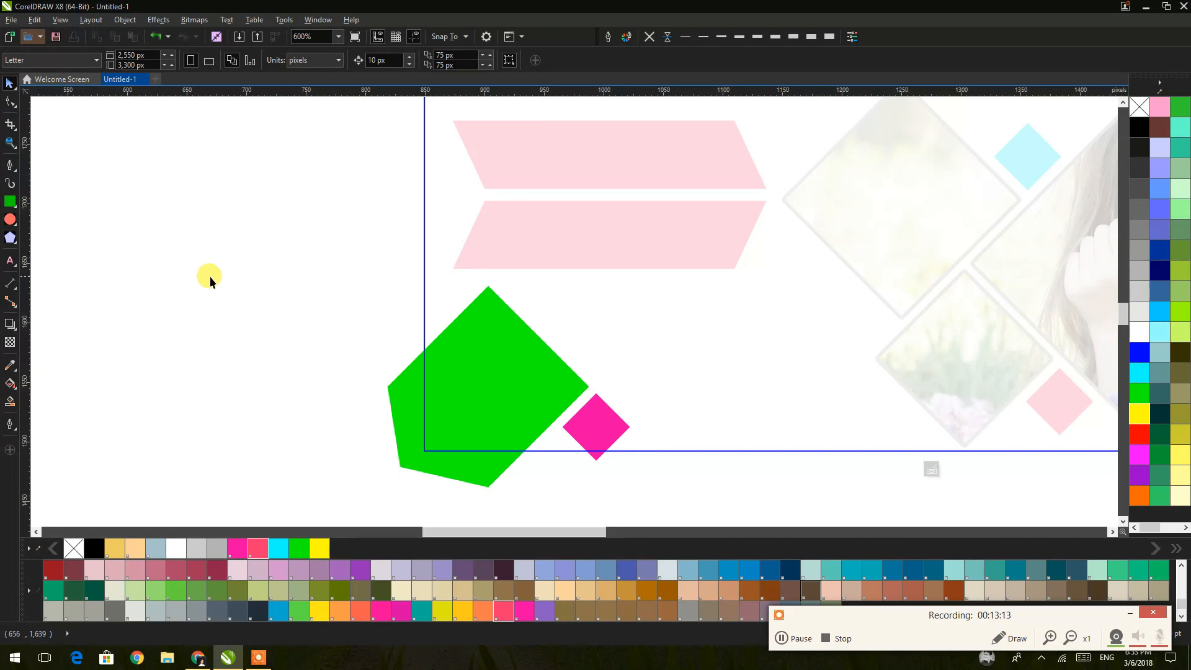
Finish editing the PowerClip, then reopen the banner's clipped contents for editing
right_click(277, 256)
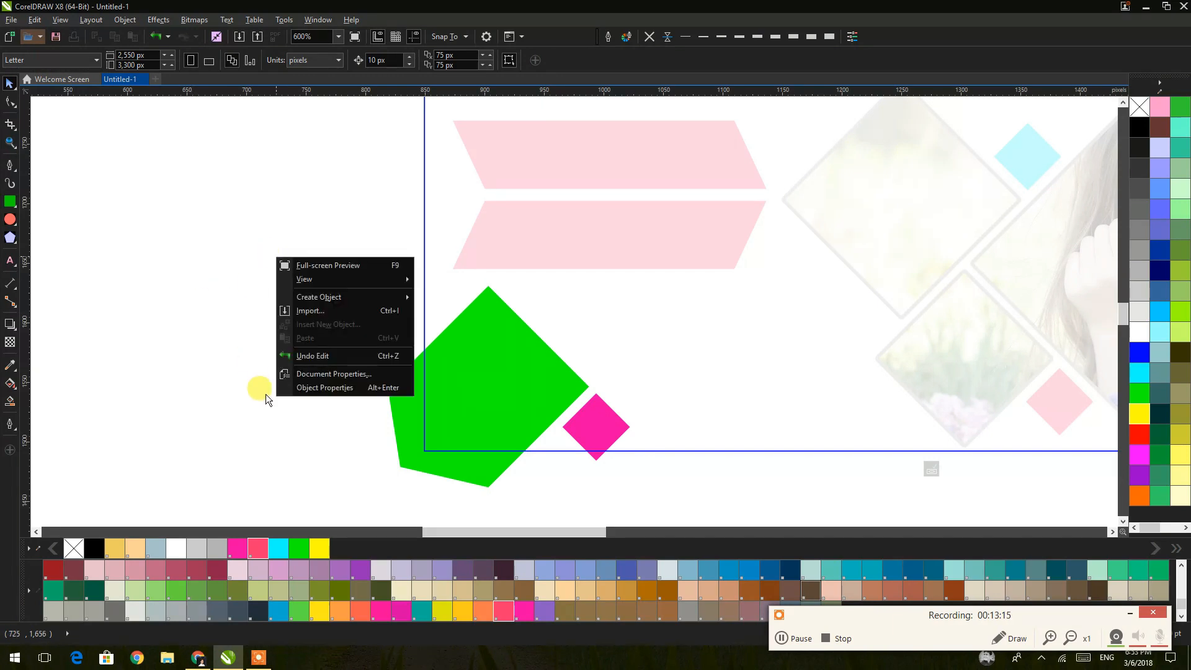
left_click(281, 396)
right_click(510, 377)
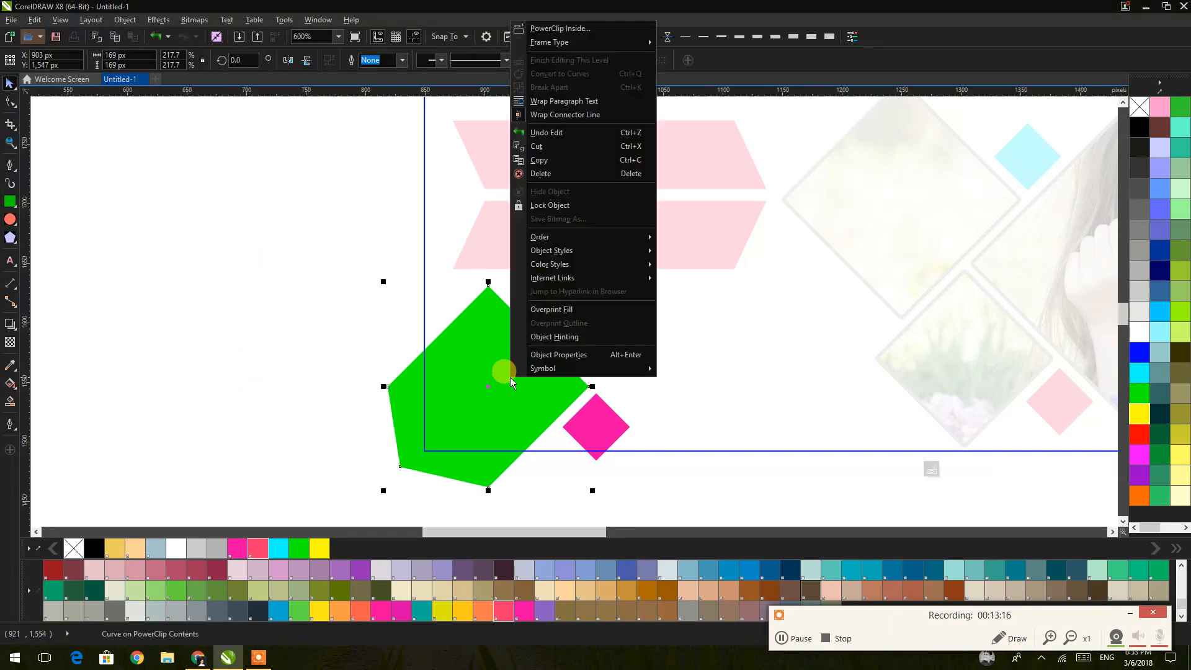
left_click(546, 28)
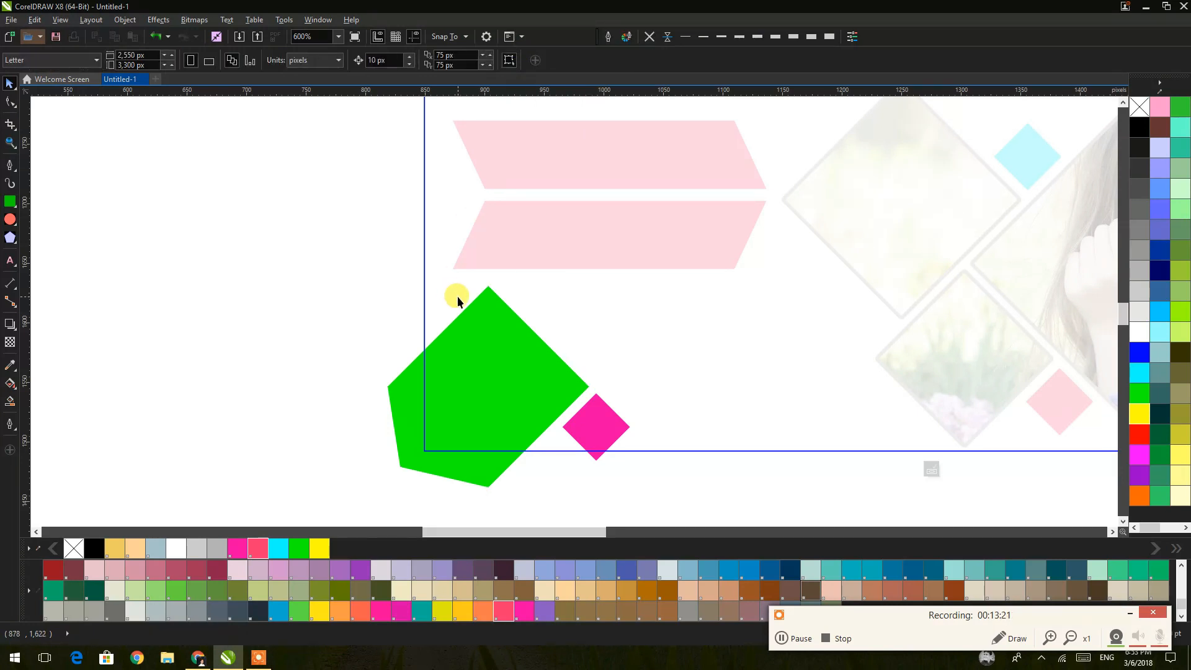
right_click(474, 377)
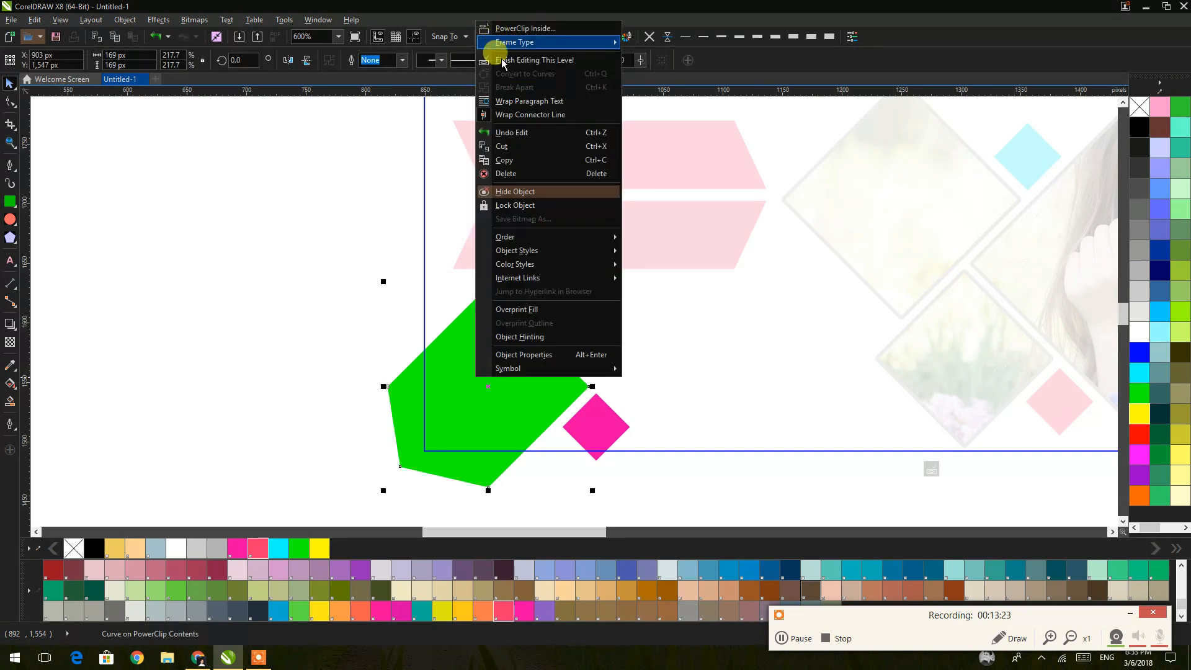
left_click(515, 59)
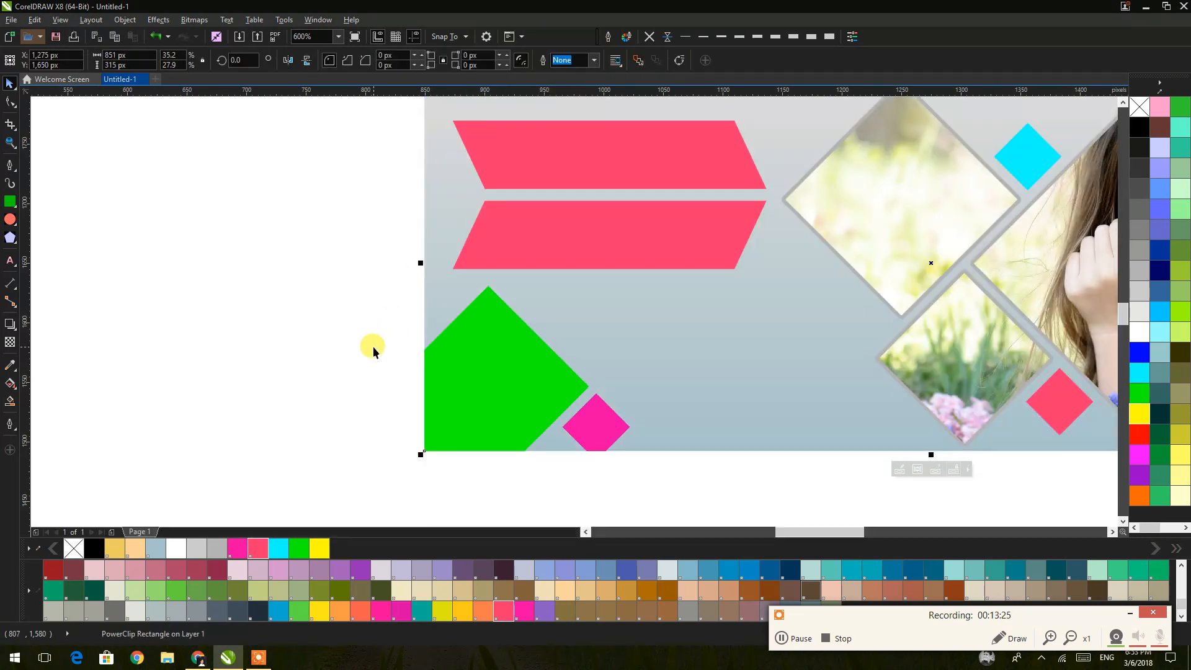
right_click(500, 374)
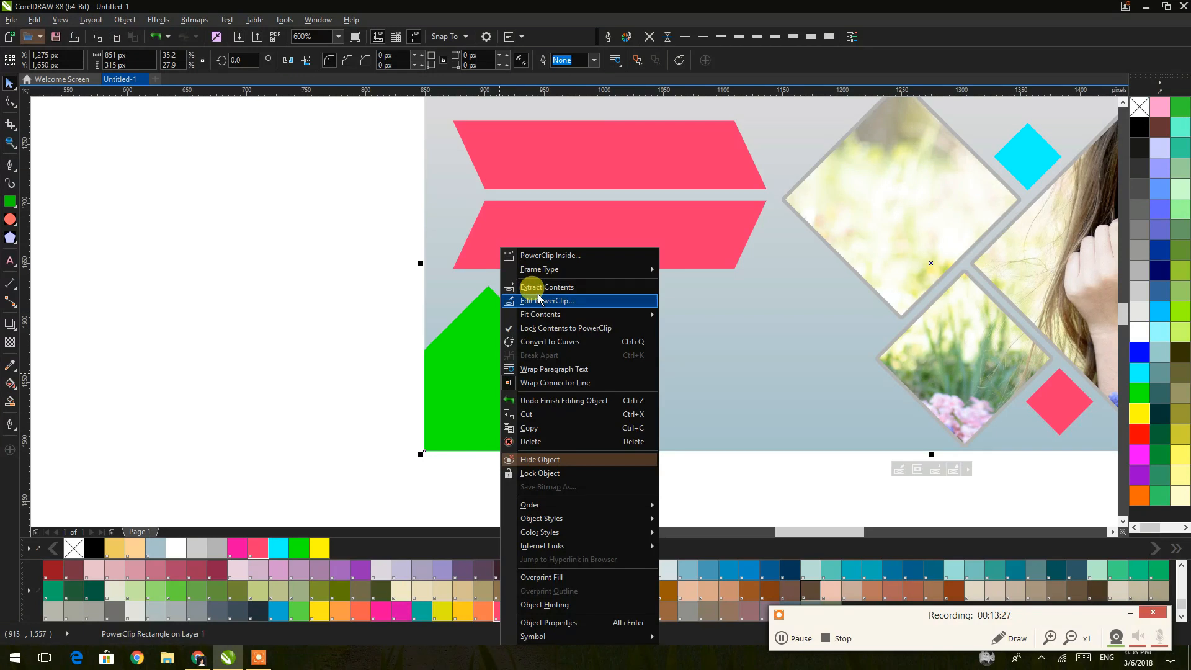
left_click(538, 300)
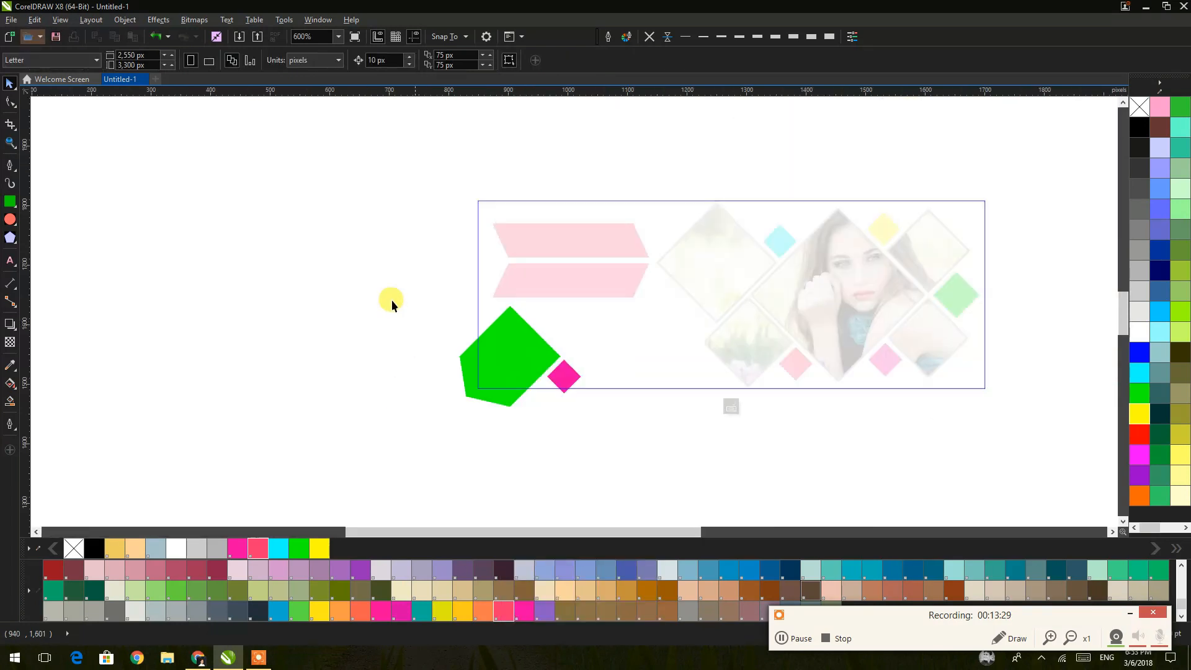
Make the small diamond light grey and the corner pentagon pinkish red, then finish the PowerClip edit
left_click_drag(423, 294, 596, 424)
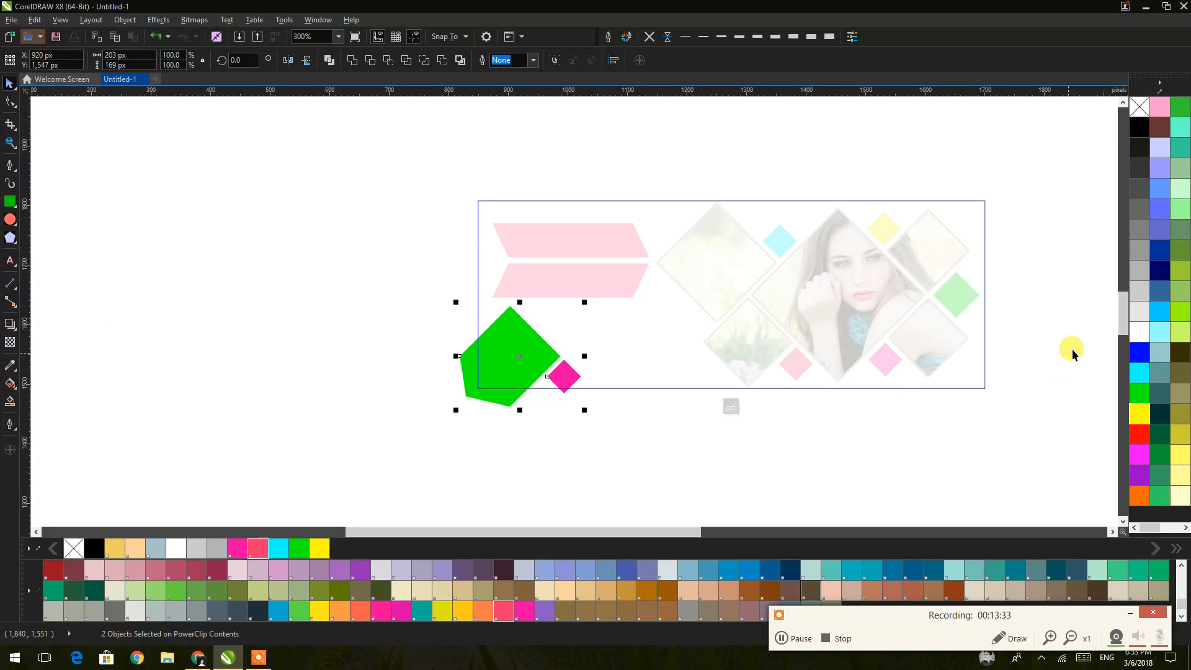
left_click(1138, 250)
left_click(595, 412)
left_click(571, 373)
left_click(1138, 291)
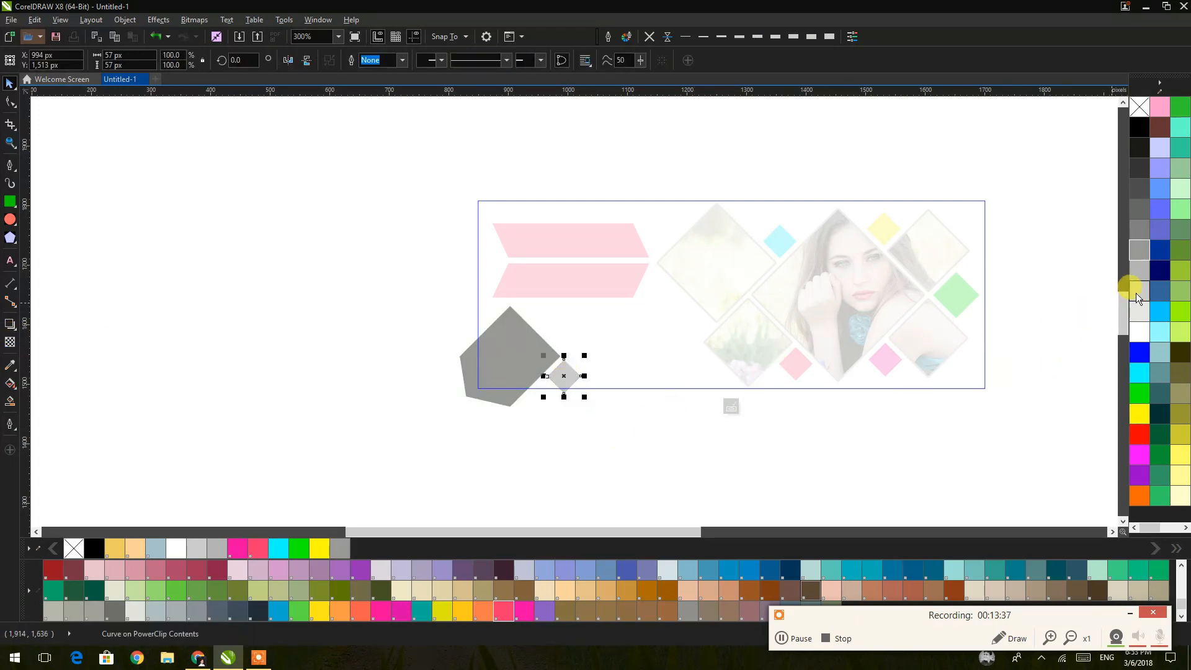
left_click(479, 397)
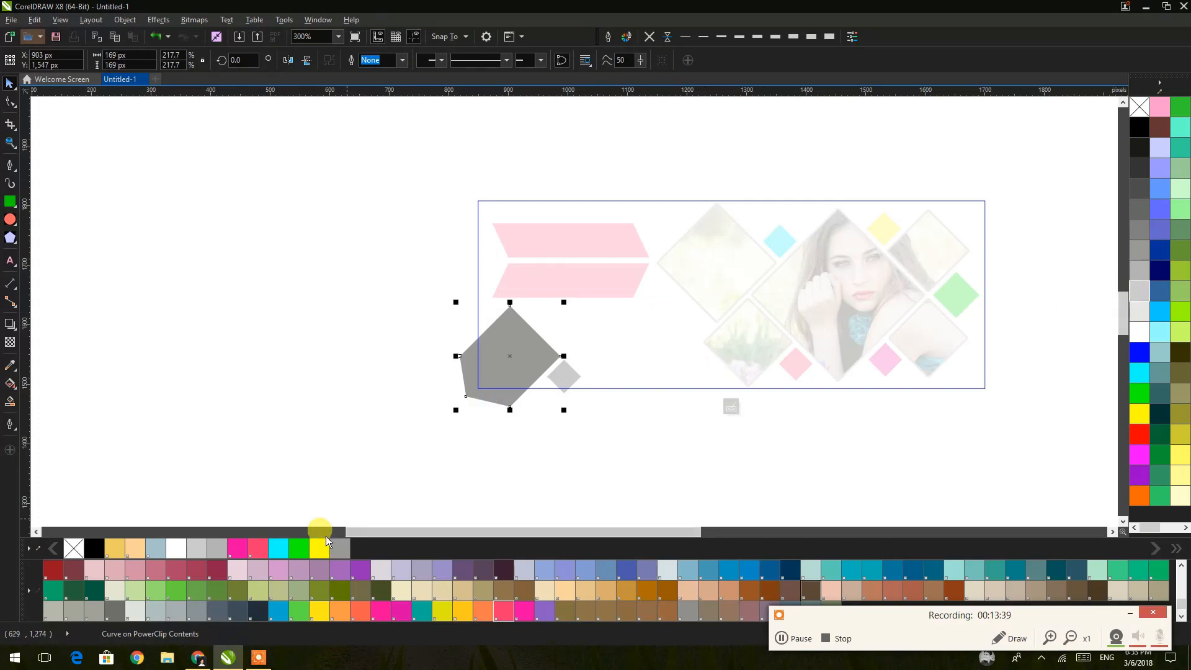
left_click(258, 549)
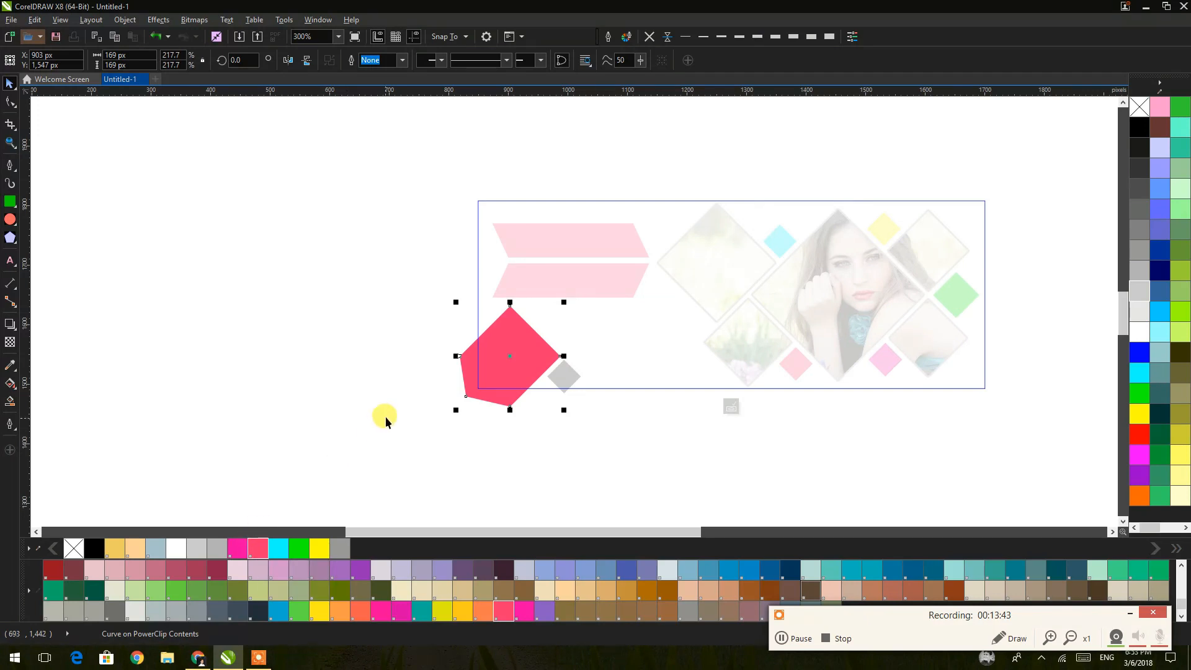
right_click(503, 355)
left_click(546, 328)
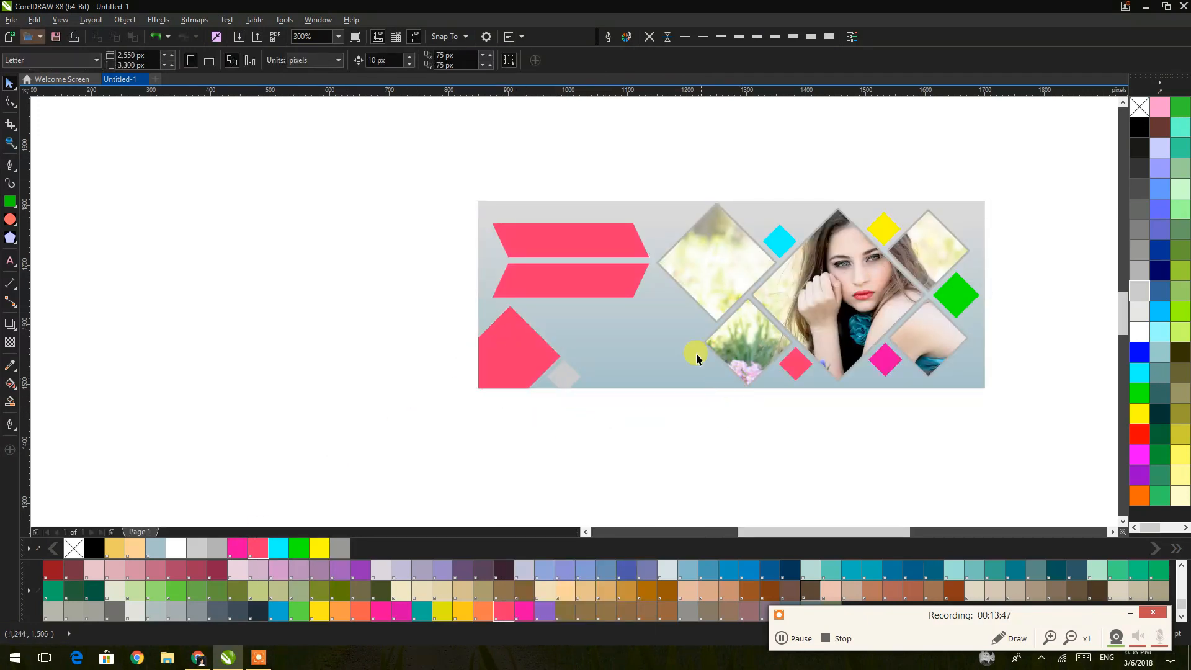
Fill both pinkish-red chevron bars with bright blue from the bottom palette
left_click_drag(685, 355, 613, 418)
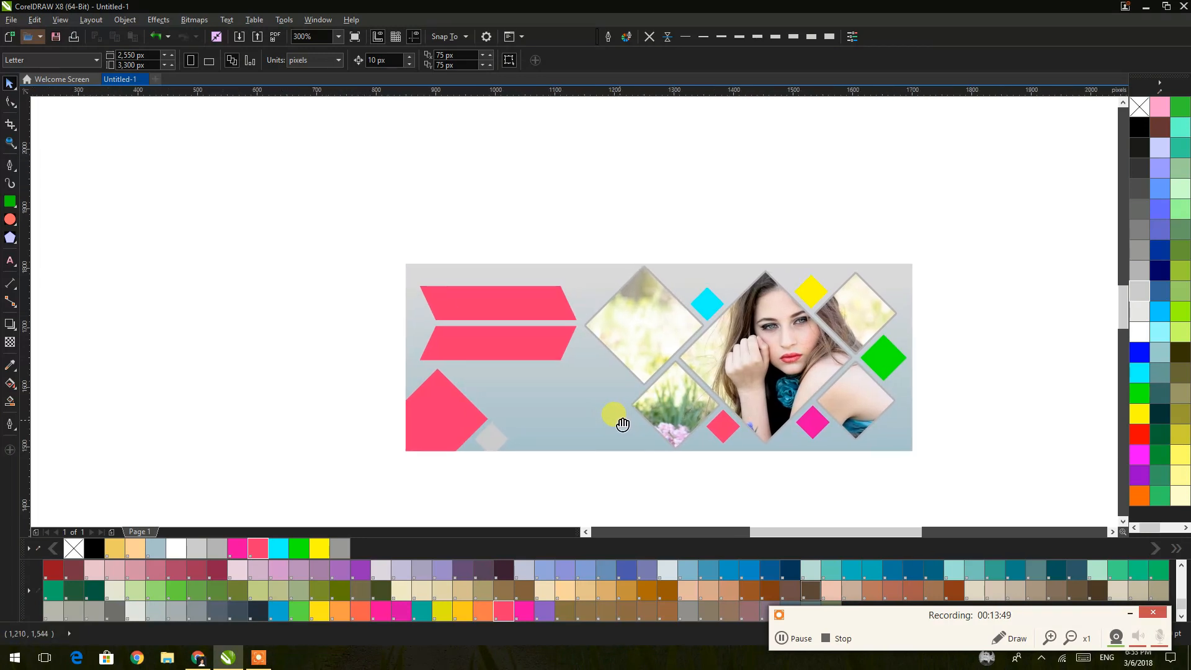
scroll(473, 352, "up", 2)
left_click_drag(262, 184, 717, 395)
left_click(1157, 378)
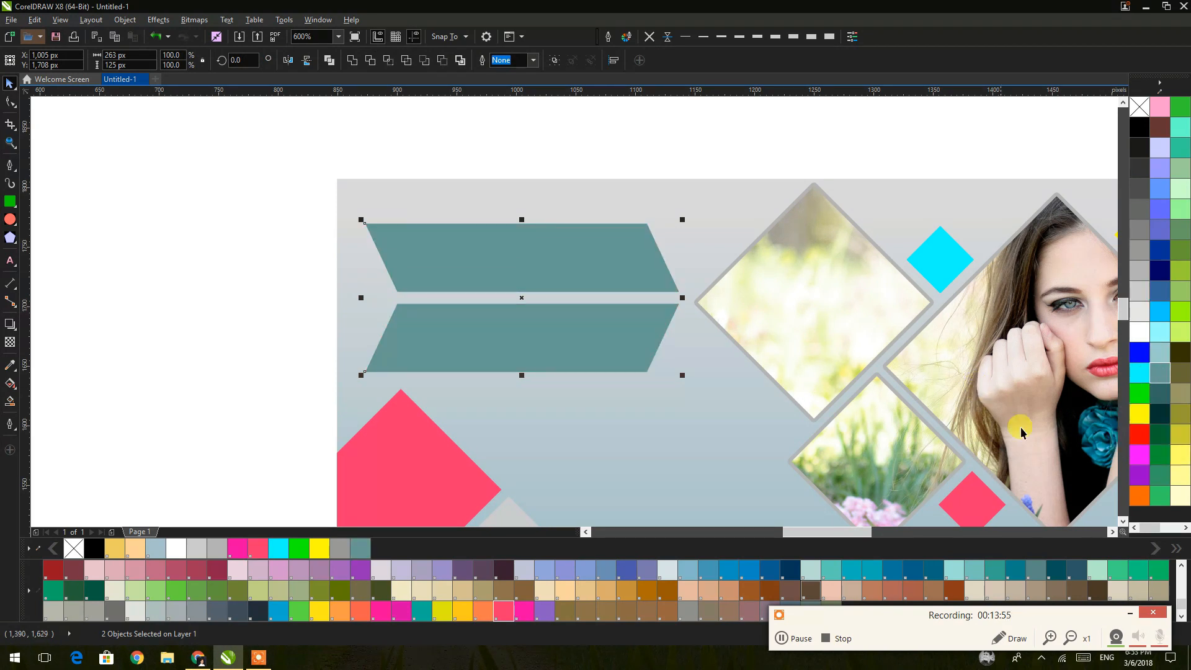
scroll(825, 594, "up", 2)
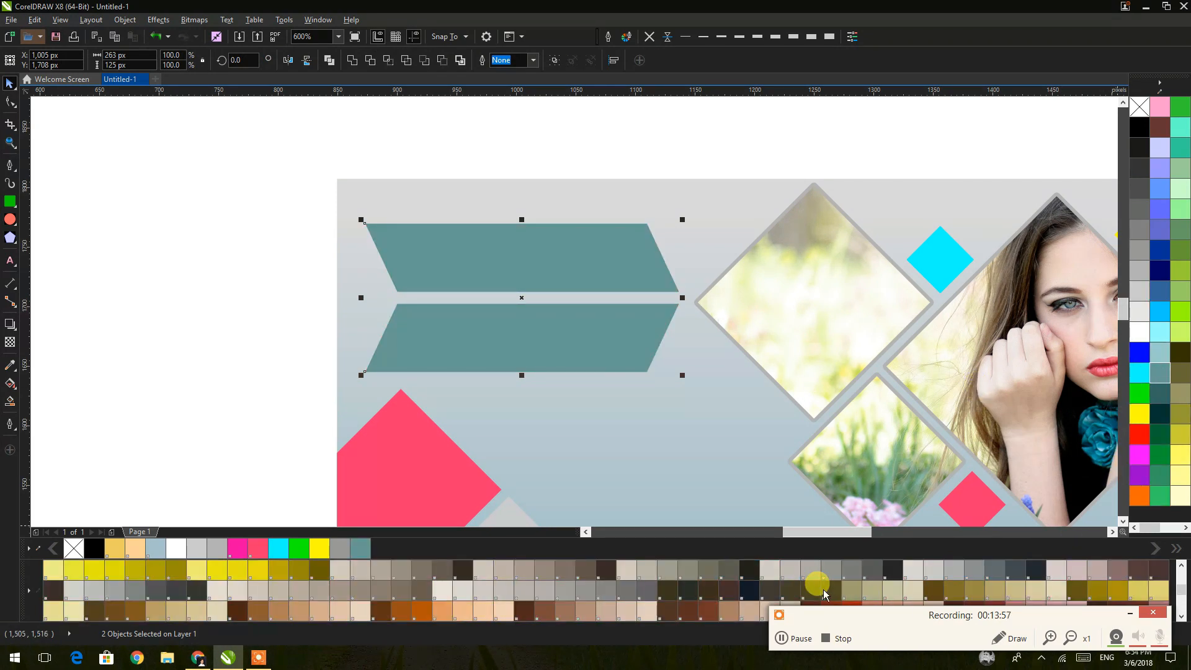
scroll(825, 594, "down", 6)
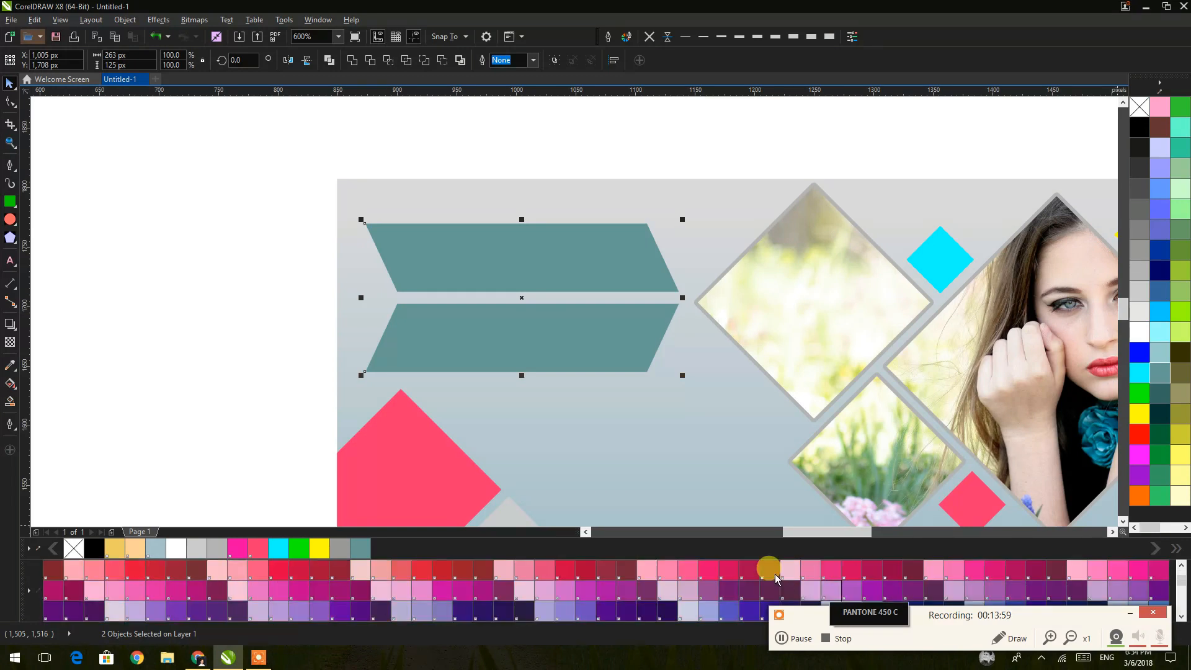
scroll(641, 575, "up", 3)
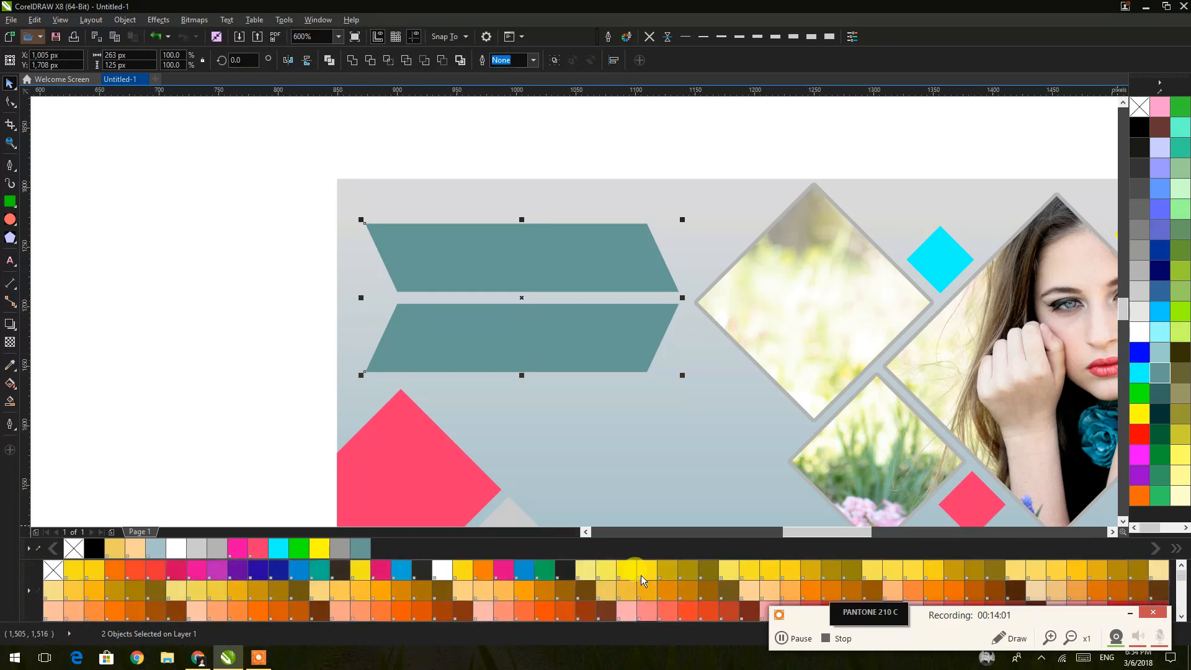
left_click(396, 574)
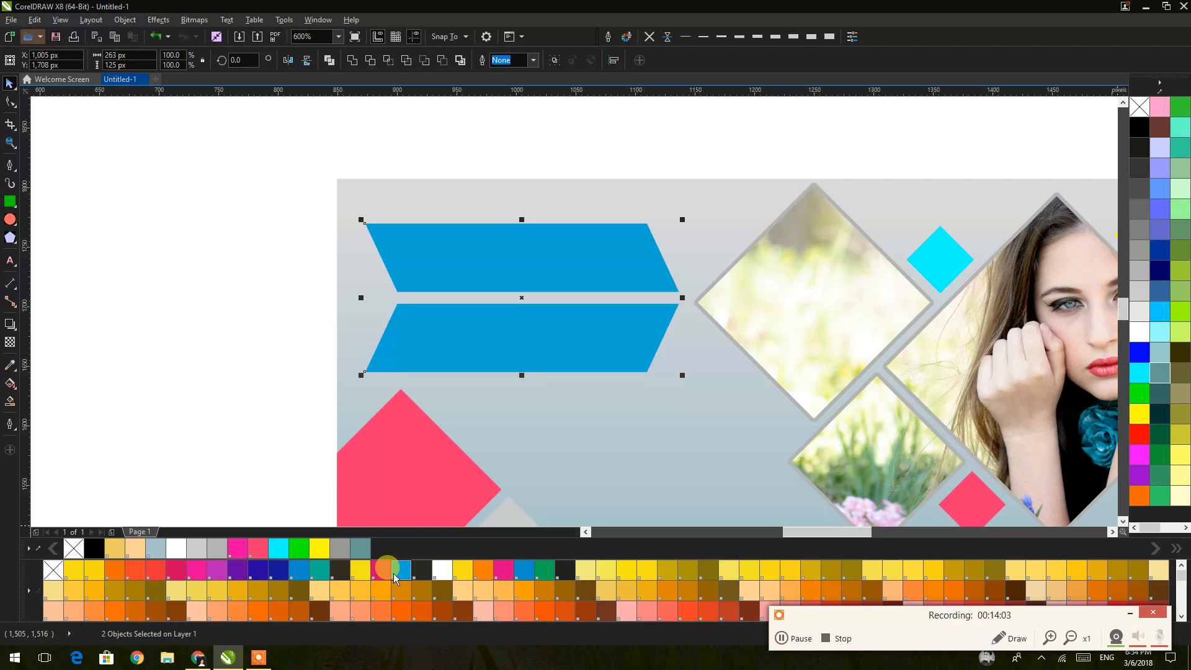
left_click(257, 321)
left_click_drag(547, 356, 589, 351)
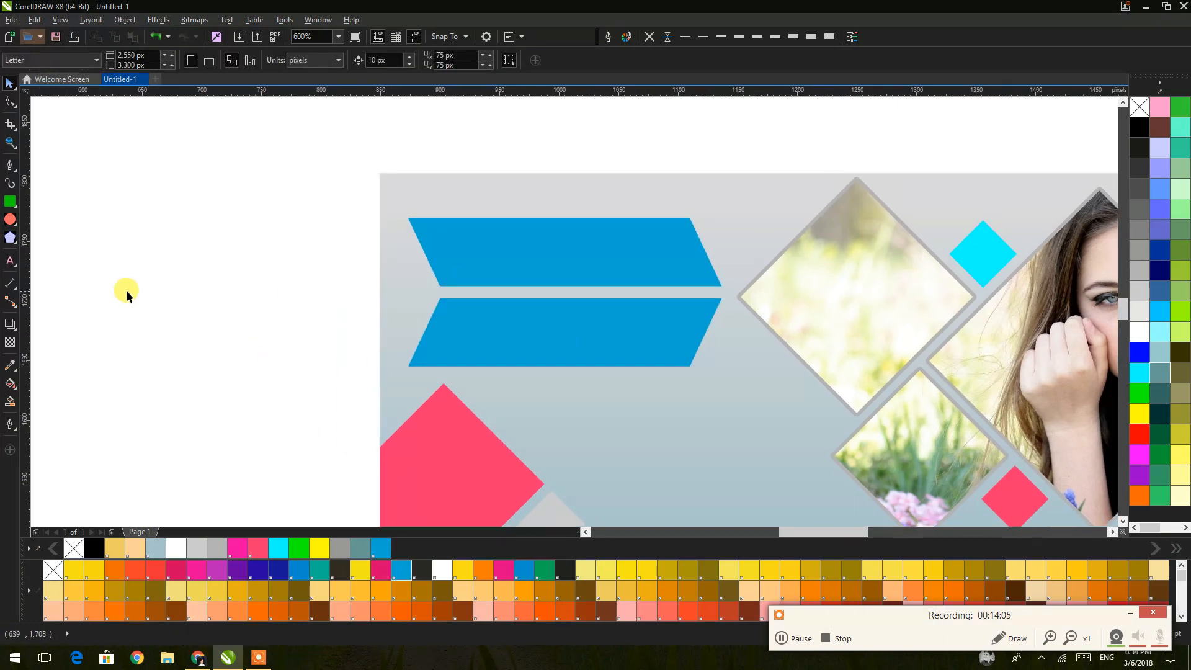
Type the name as text beside the banner and convert it to UPPERCASE
left_click(10, 260)
left_click(266, 348)
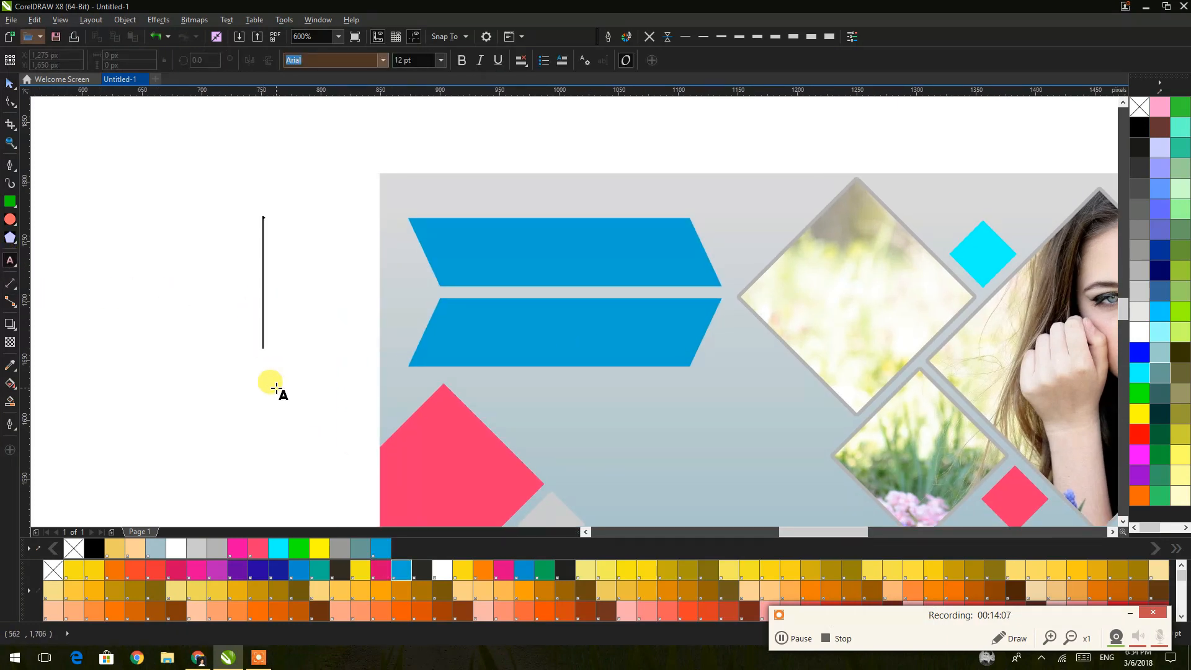
type("S")
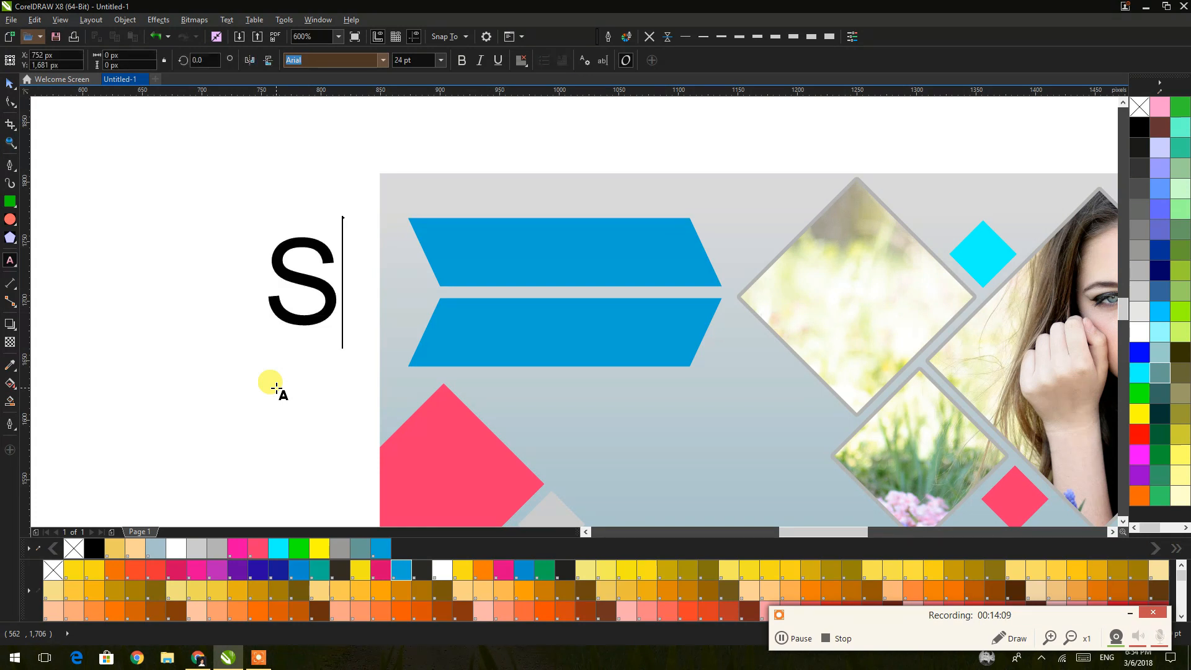
type("aif")
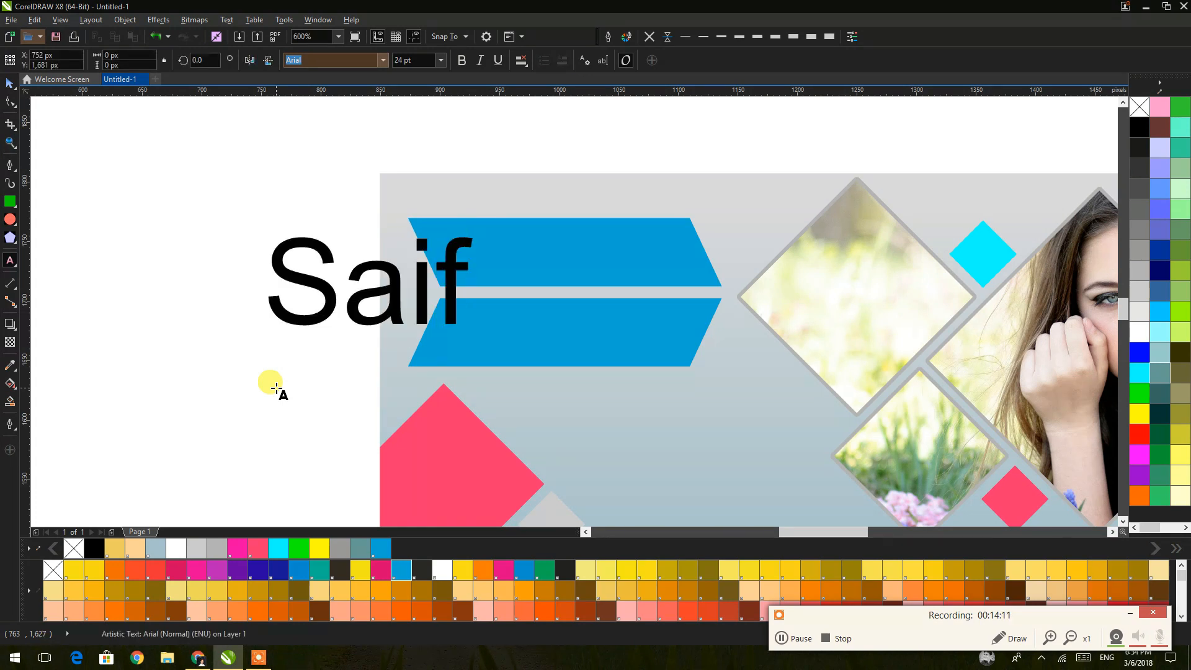
type("_")
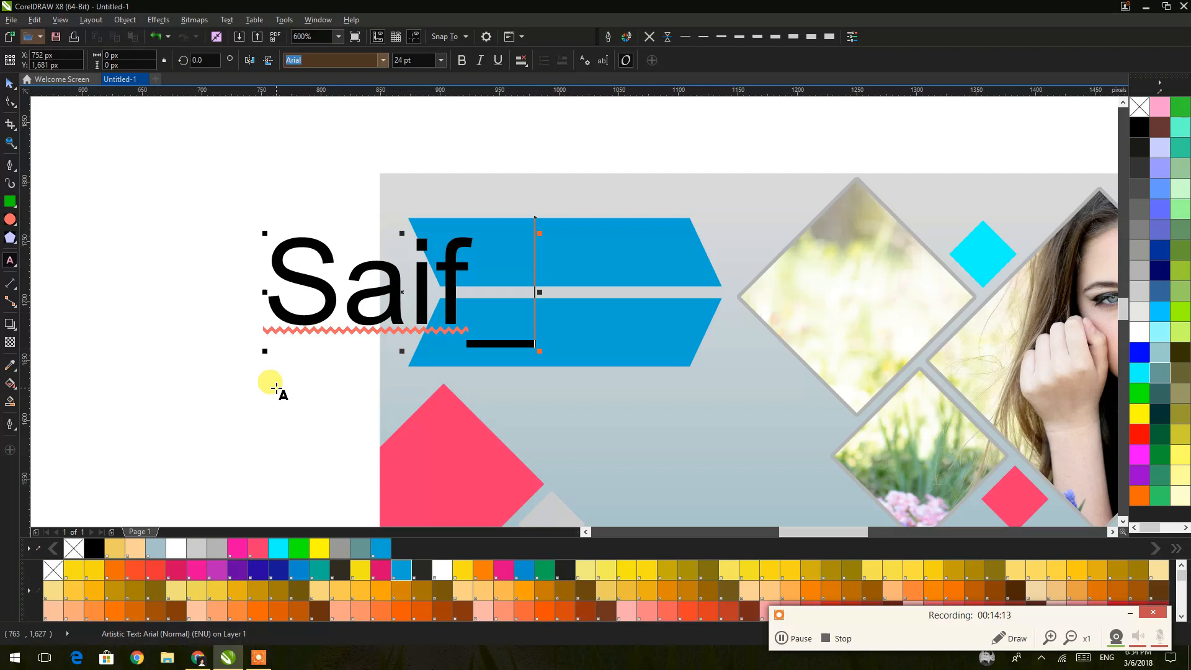
type("ullah")
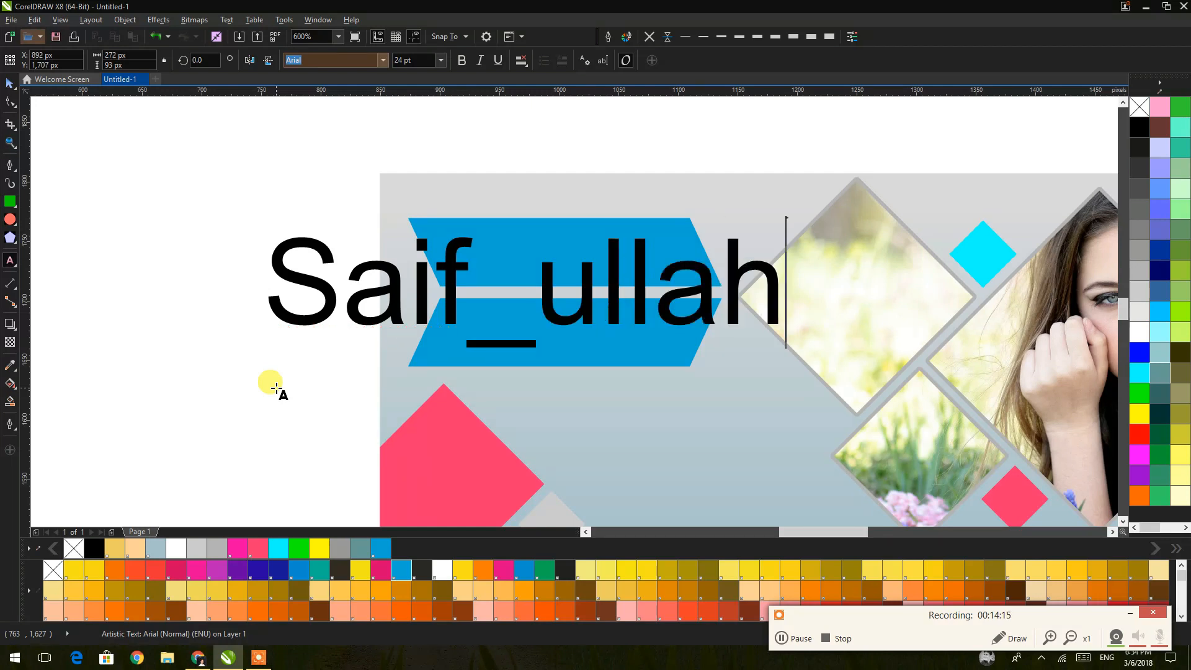
key("Escape")
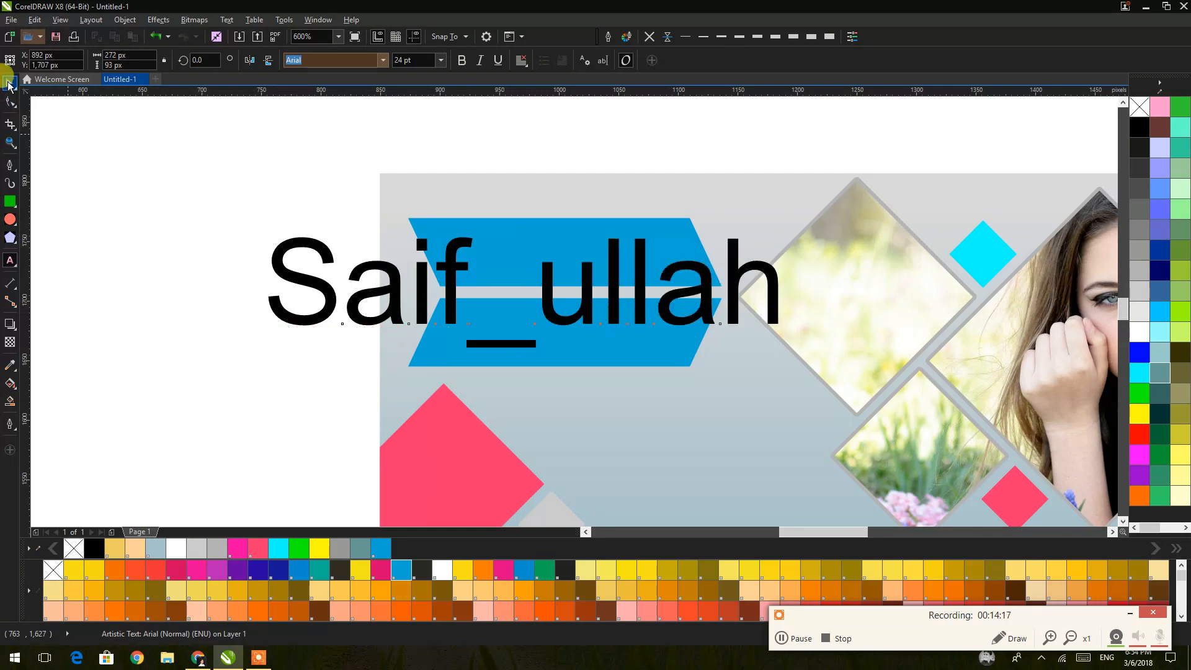
left_click(225, 19)
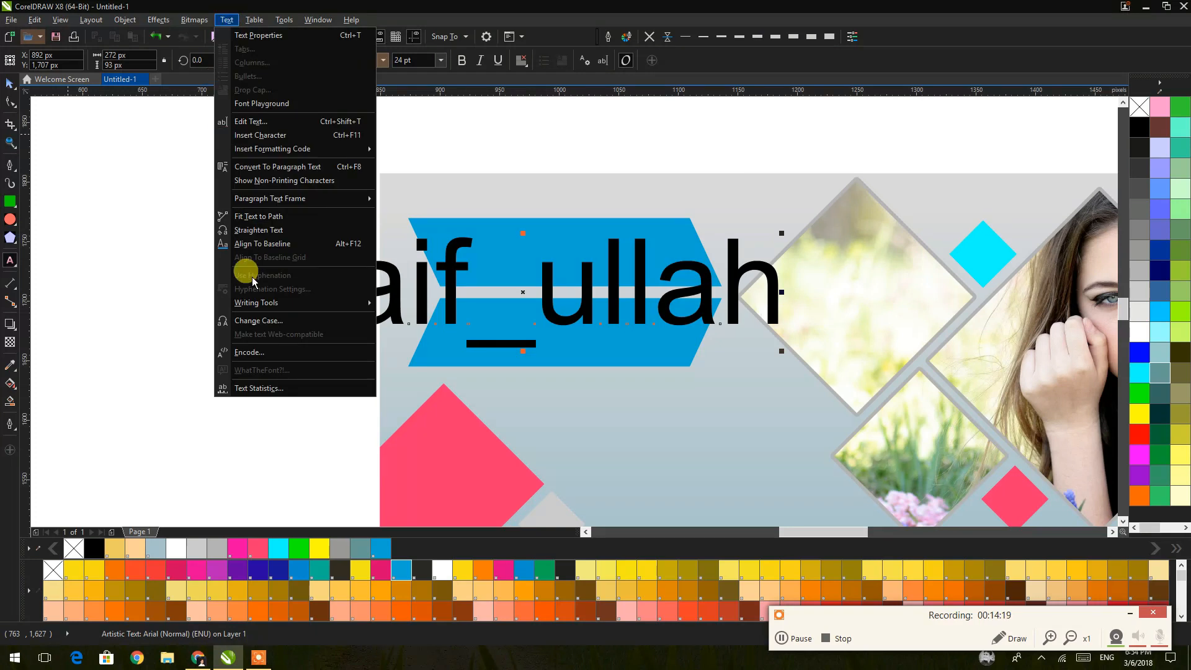
left_click(247, 321)
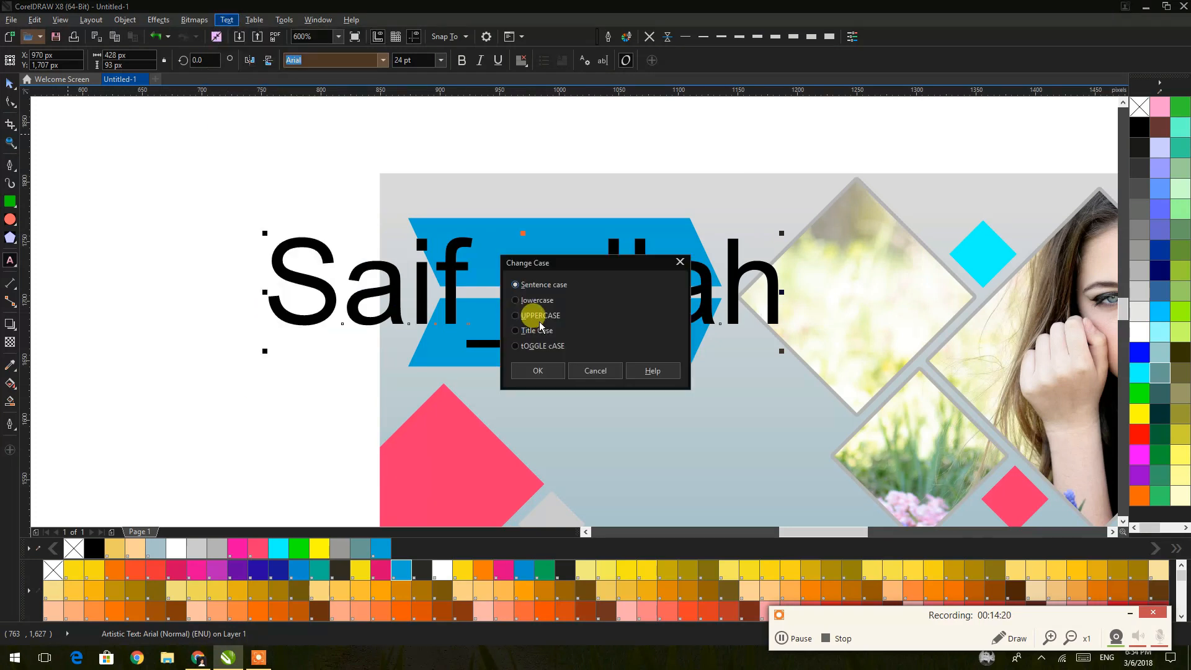
left_click(529, 367)
Scale the name text and position it across the upper blue chevron
left_click_drag(972, 357, 564, 324)
left_click_drag(494, 313, 472, 310)
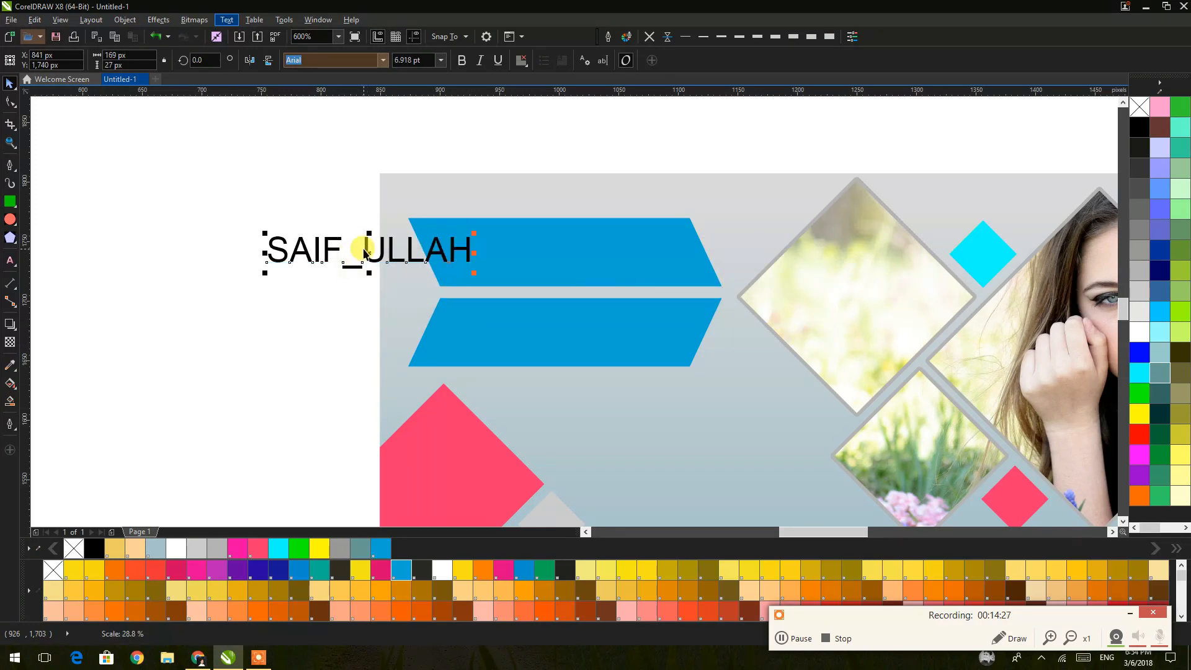
left_click_drag(369, 250, 538, 250)
left_click_drag(644, 273, 697, 287)
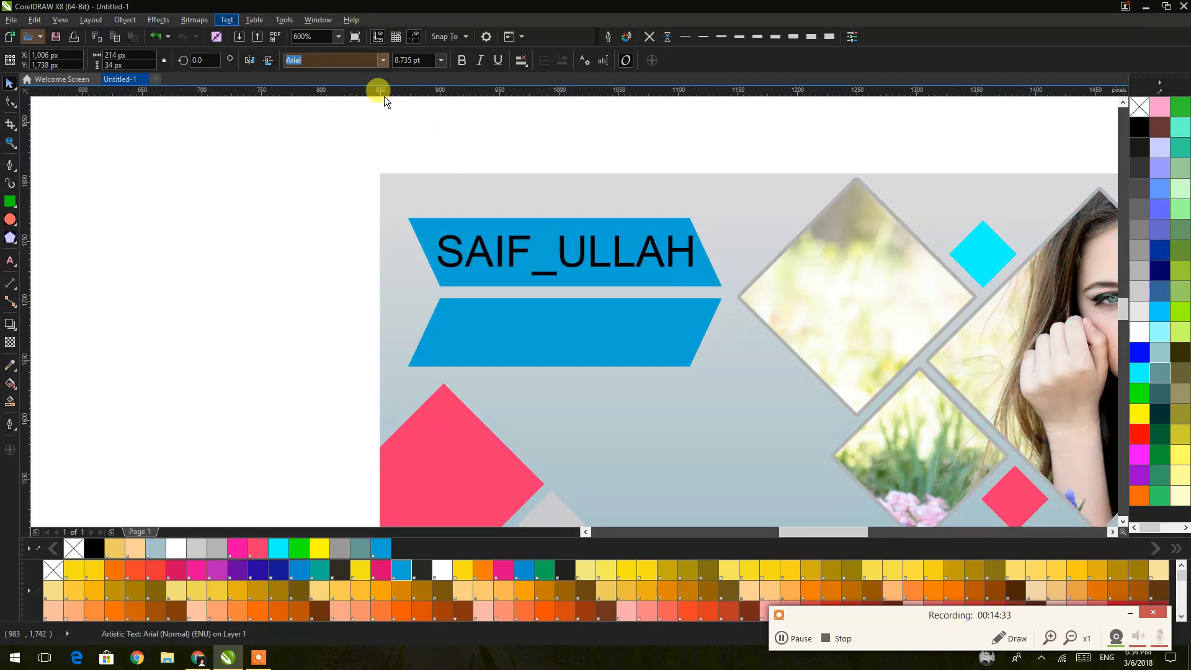
Set the name in 20th Century Font and enlarge it slightly
left_click(383, 62)
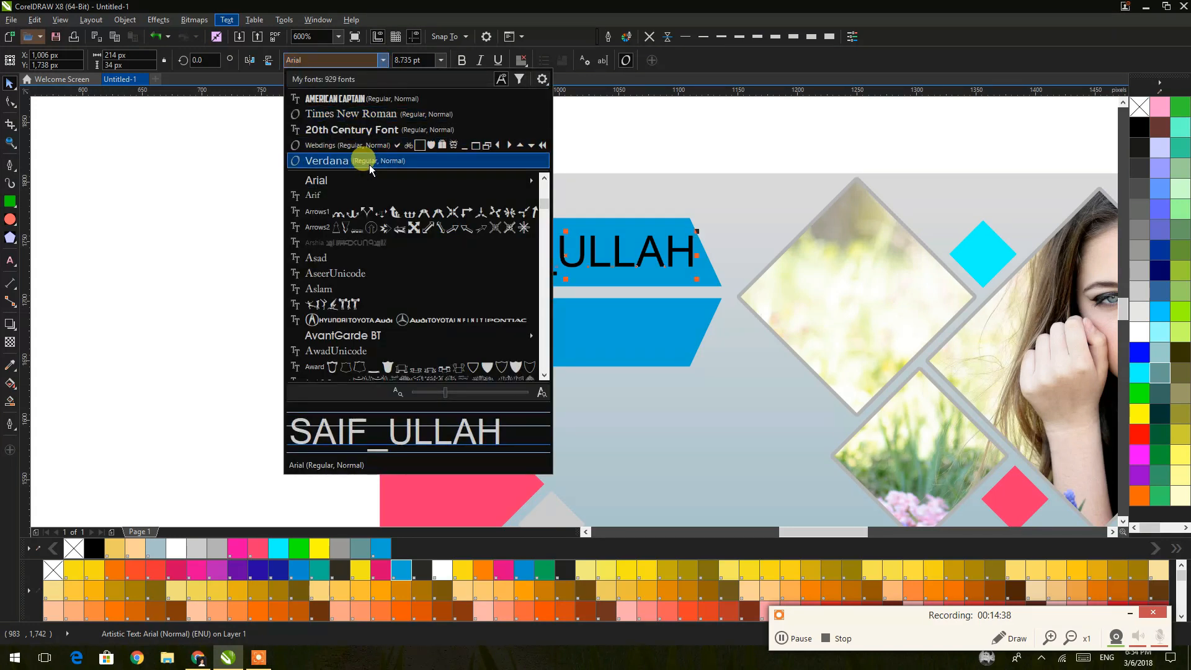
left_click(351, 130)
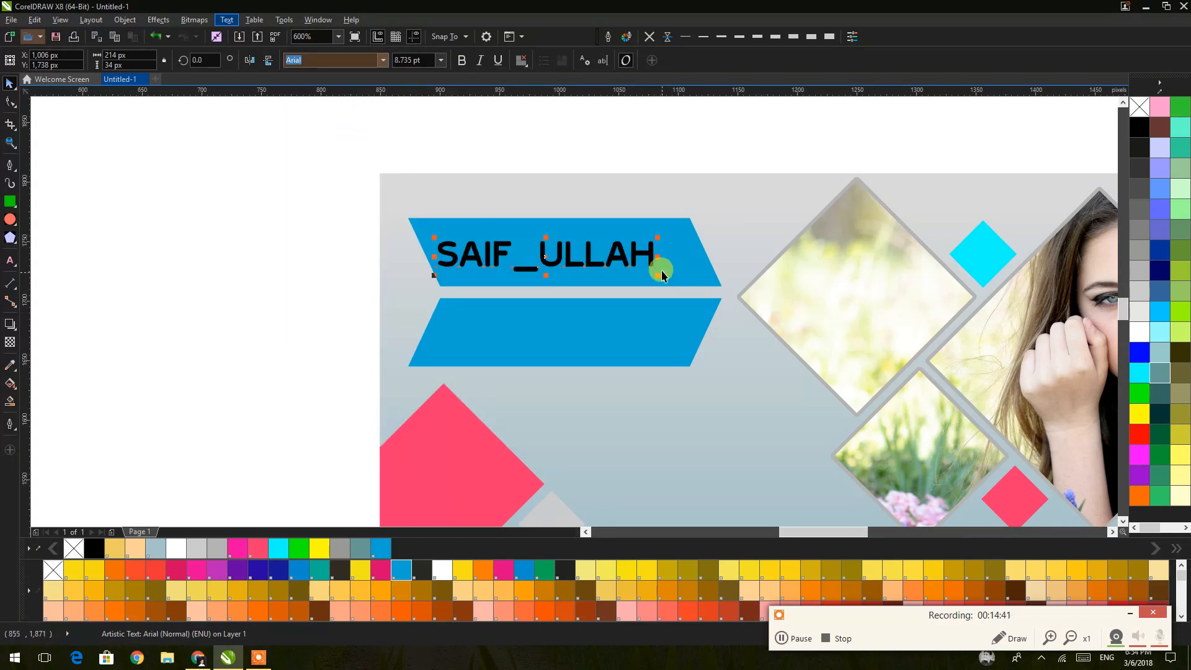
left_click_drag(676, 234, 696, 224)
Copy the name onto the lower chevron and retype it as PHOTOGRAPHAR
left_click_drag(579, 244, 587, 323)
right_click(586, 323)
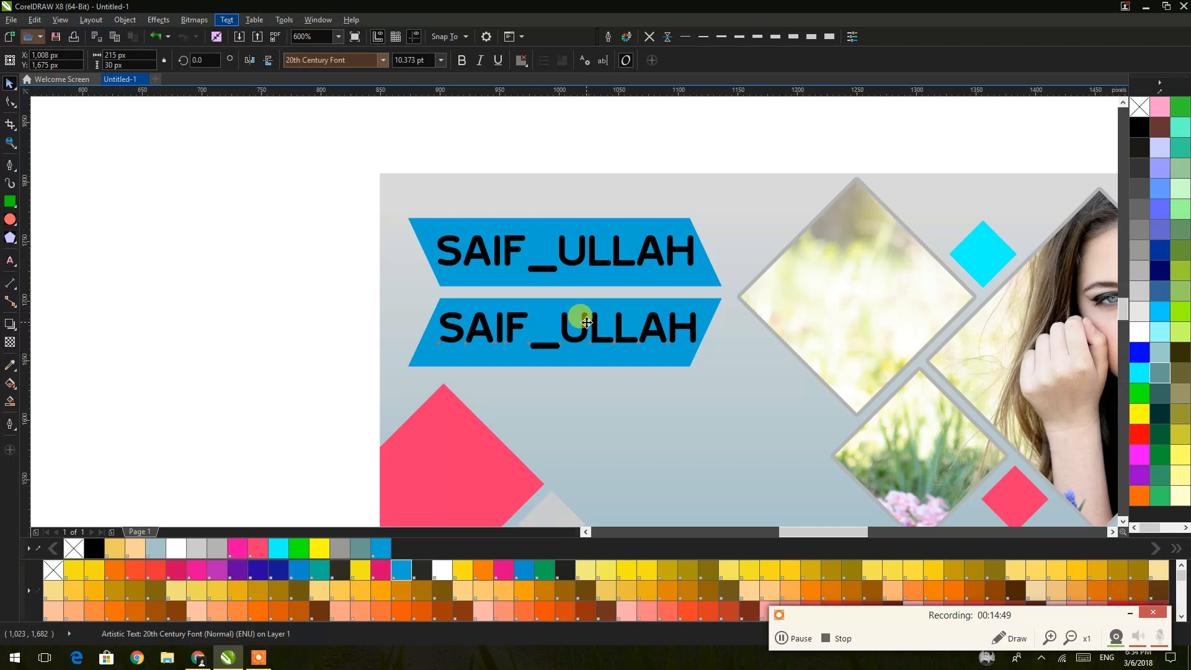
double_click(586, 321)
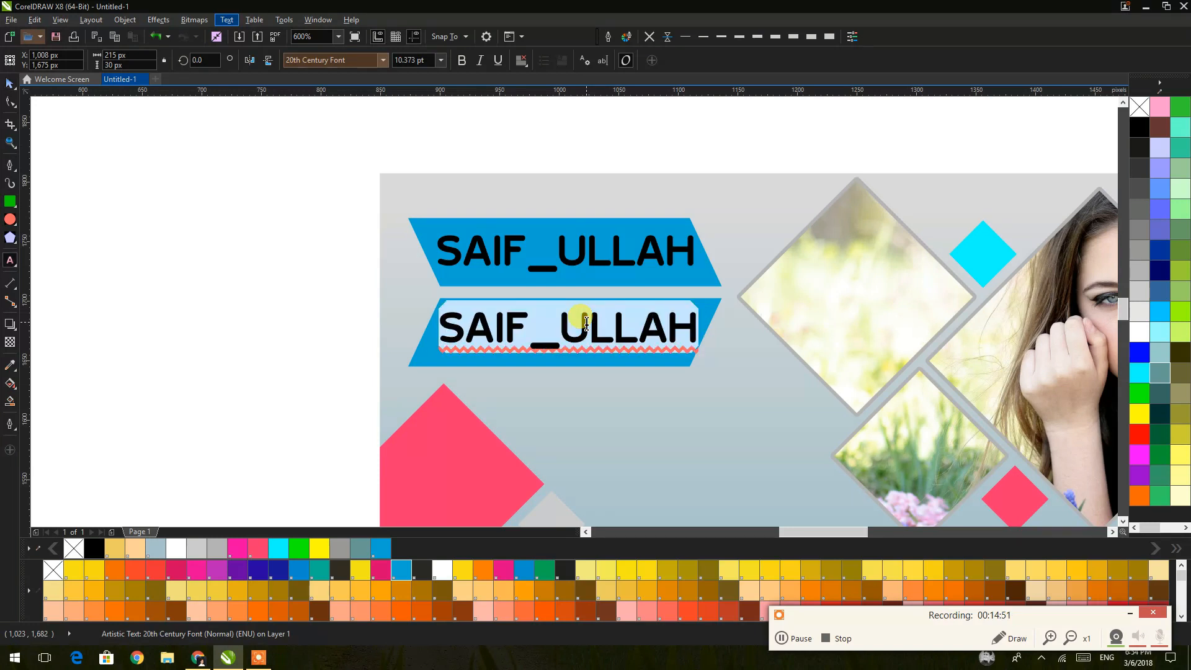
type("P")
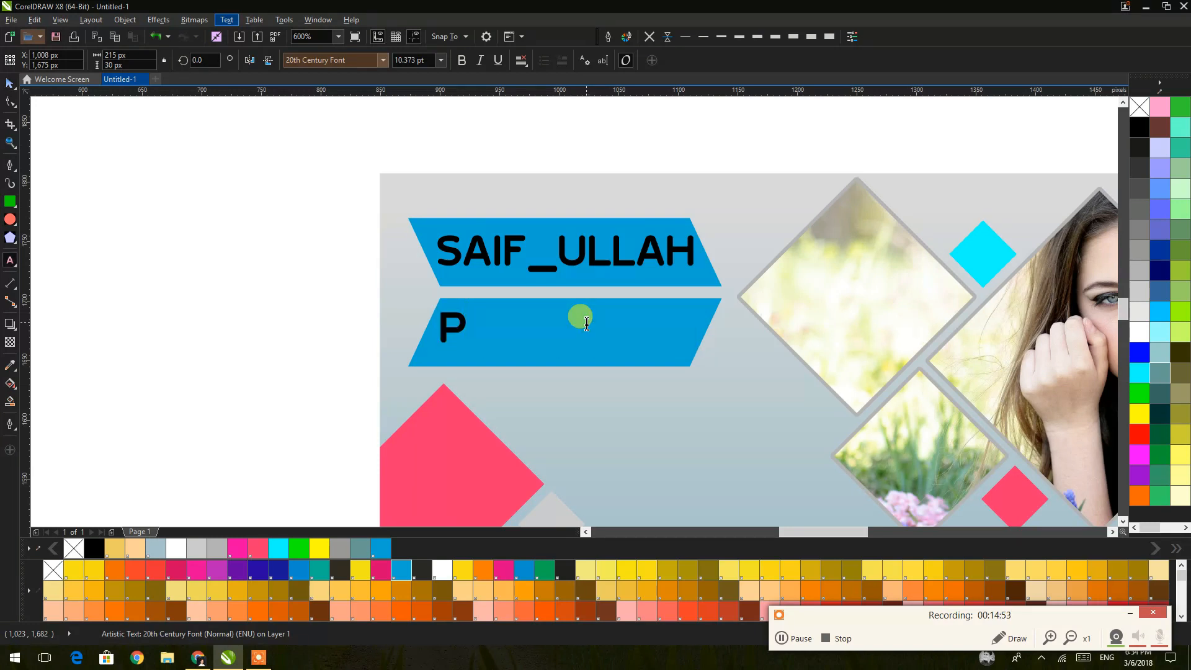
type("HOTO")
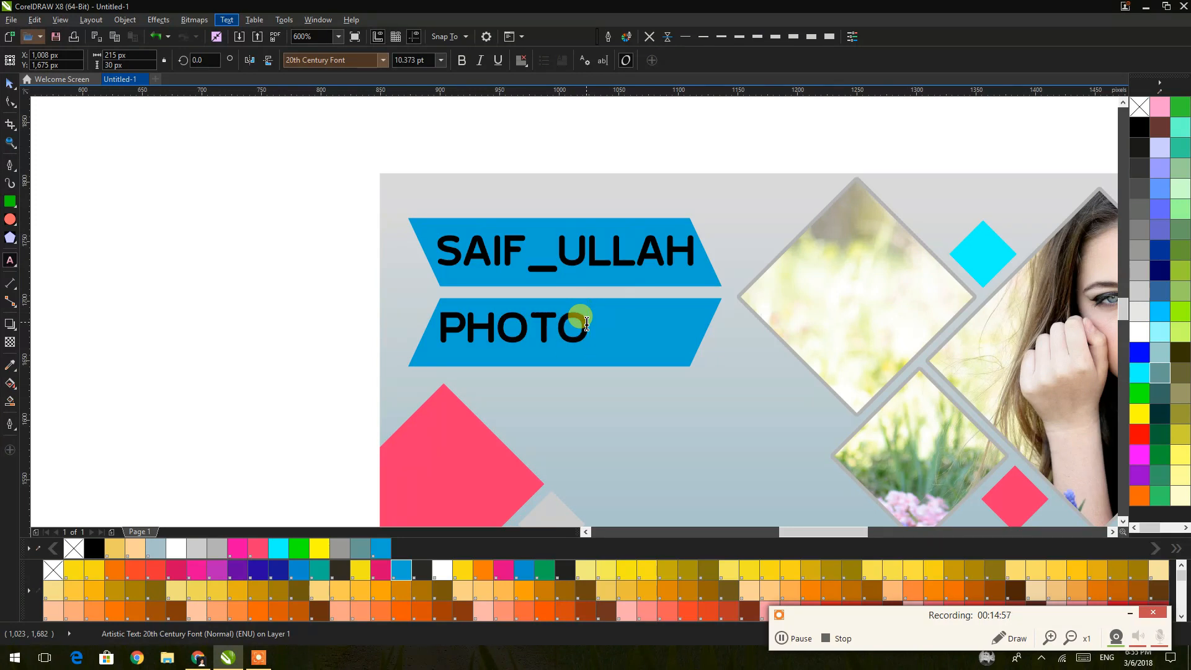
type("GRAP")
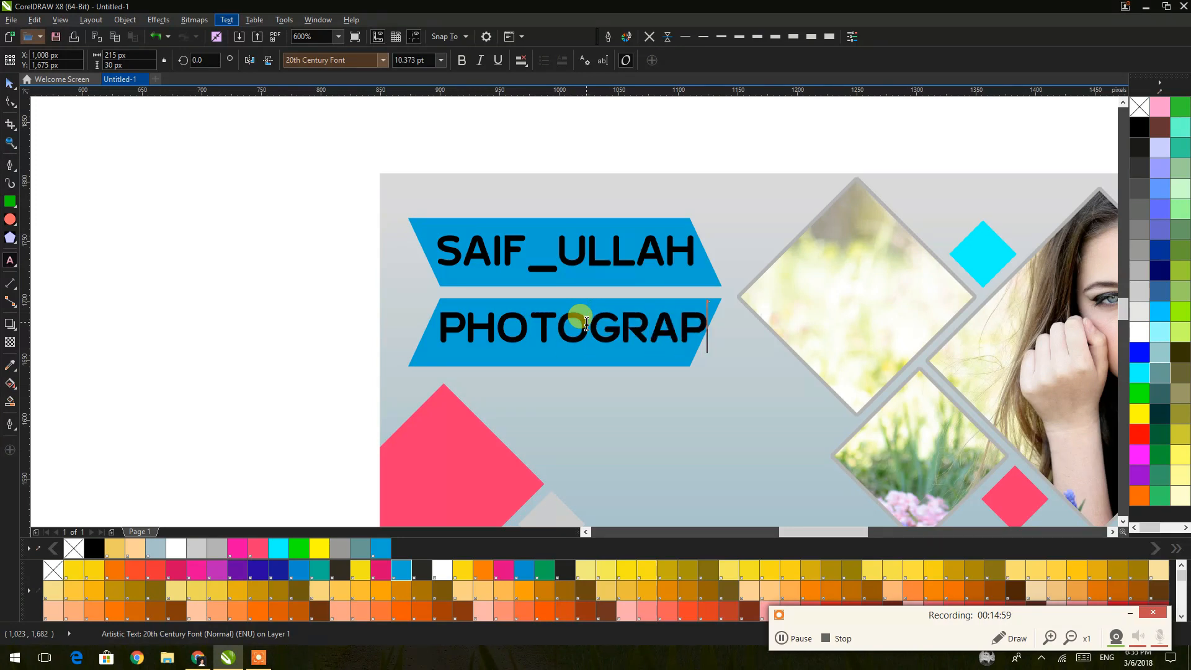
type("HAR")
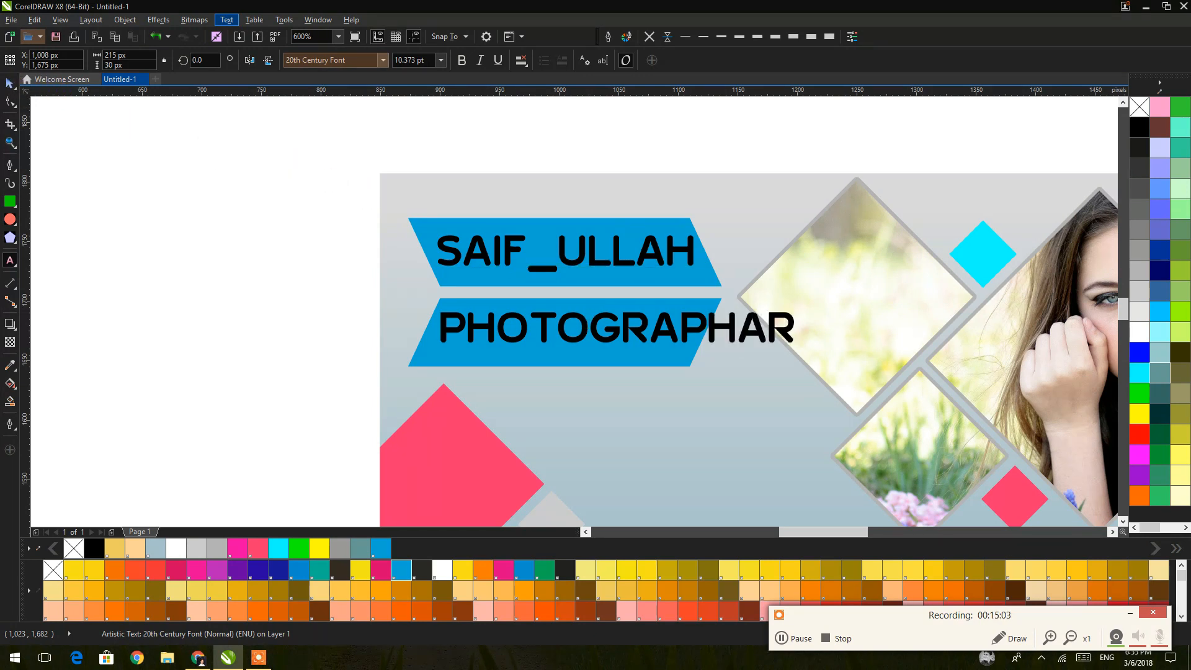
Set PHOTOGRAPHAR to 7 pt so it fits its chevron
left_click(441, 61)
left_click(426, 85)
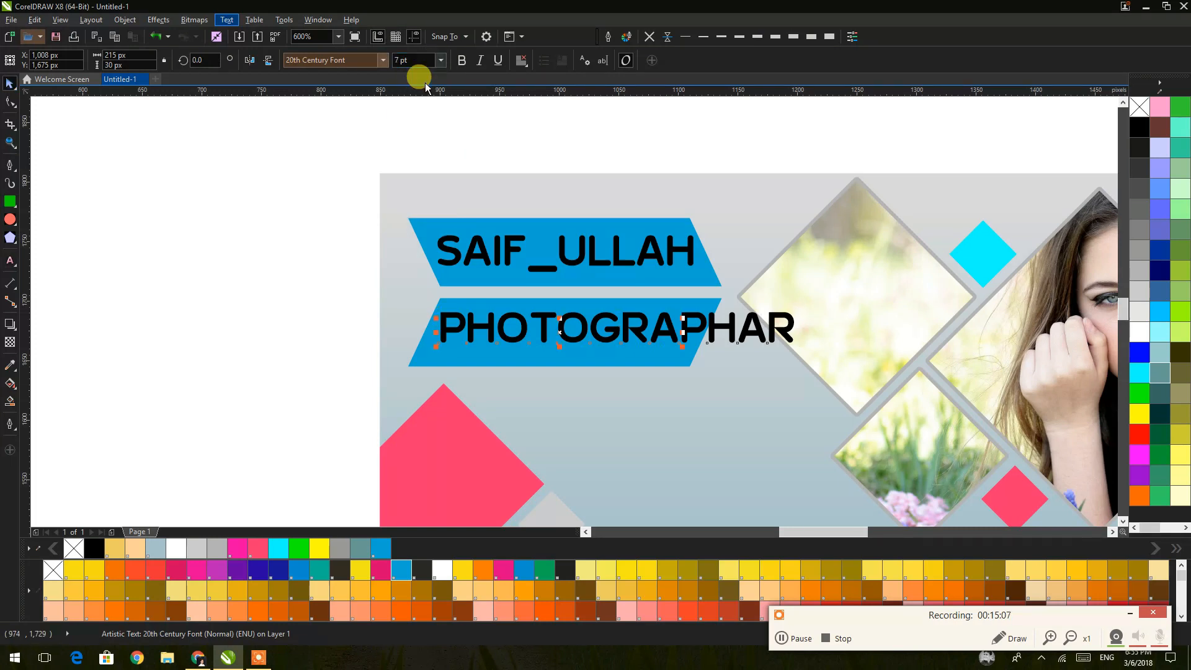
left_click_drag(303, 292, 733, 388)
left_click_drag(279, 175, 823, 347)
left_click_drag(308, 172, 738, 312)
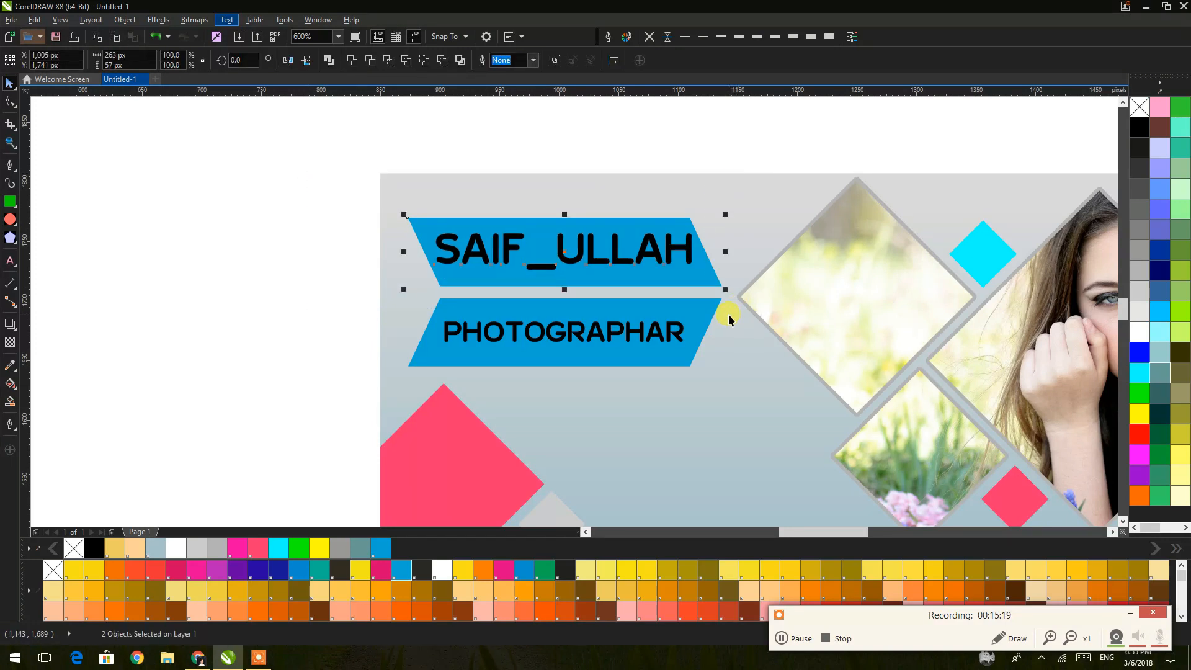
Set the name text to 9 pt
left_click(292, 164)
left_click(456, 252)
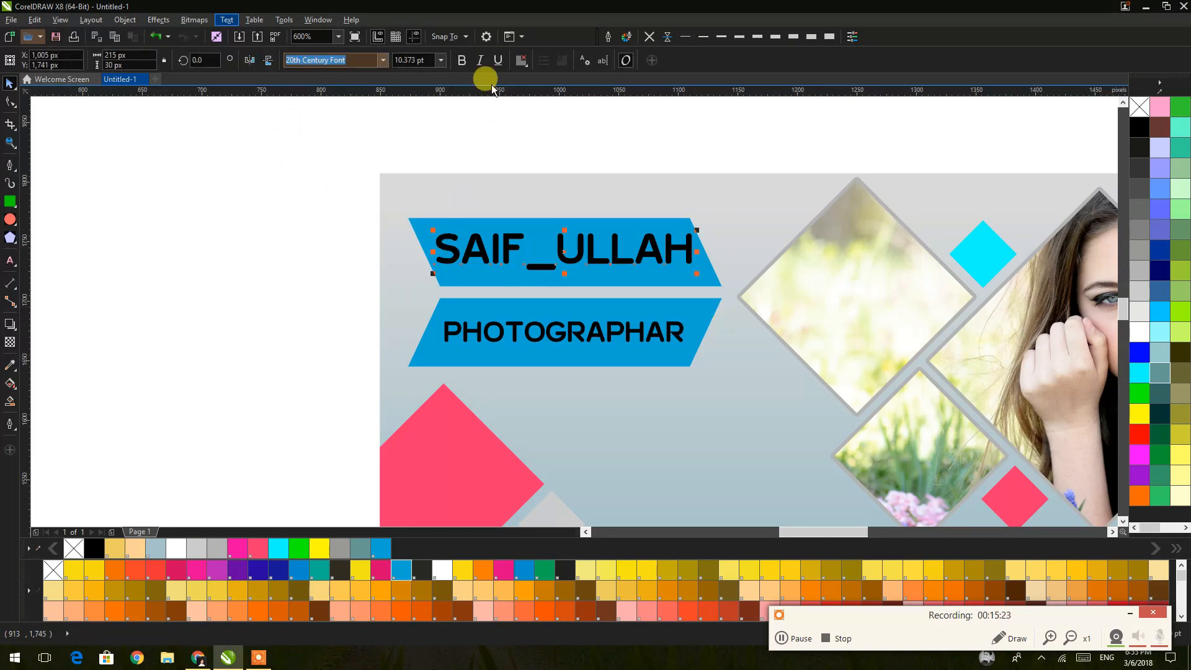
left_click(441, 62)
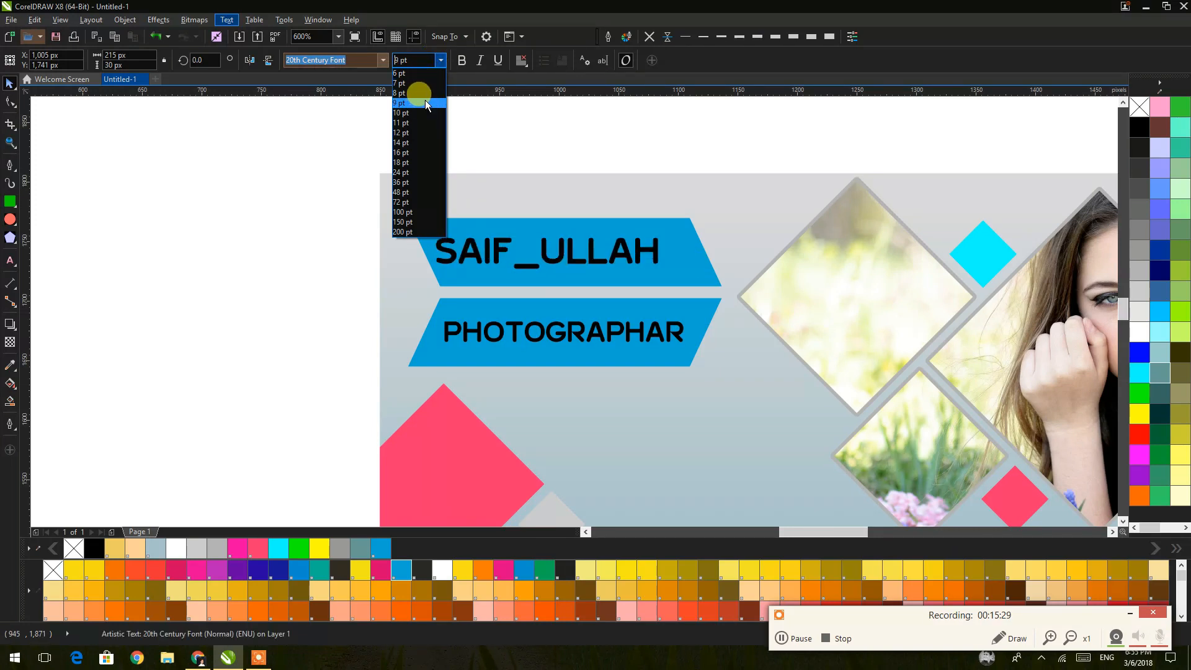
left_click(420, 103)
Centre the name horizontally and vertically on the upper blue chevron
left_click_drag(308, 167, 746, 314)
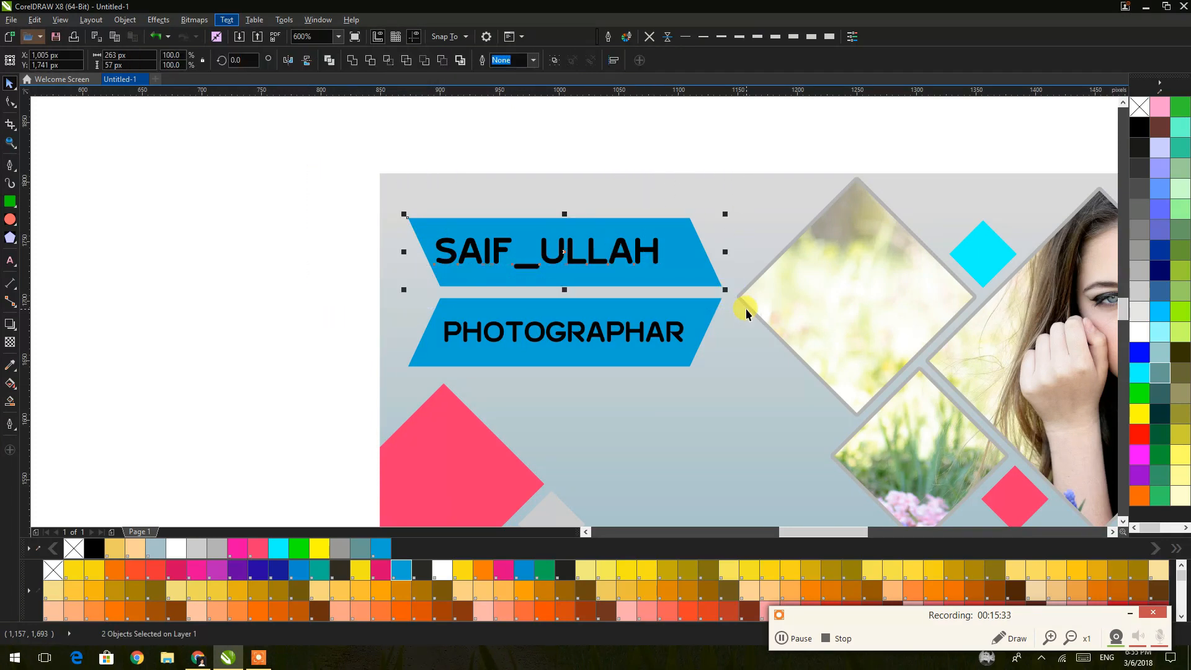
key("c")
key("e")
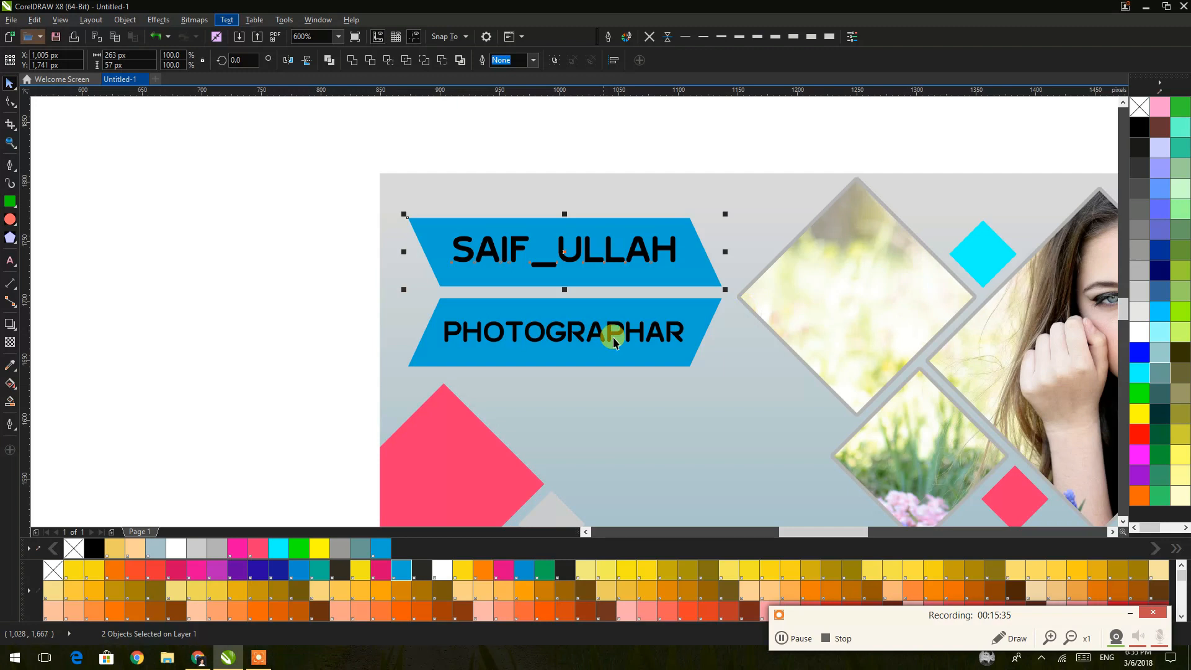
left_click(300, 237)
scroll(299, 237, "down", 2)
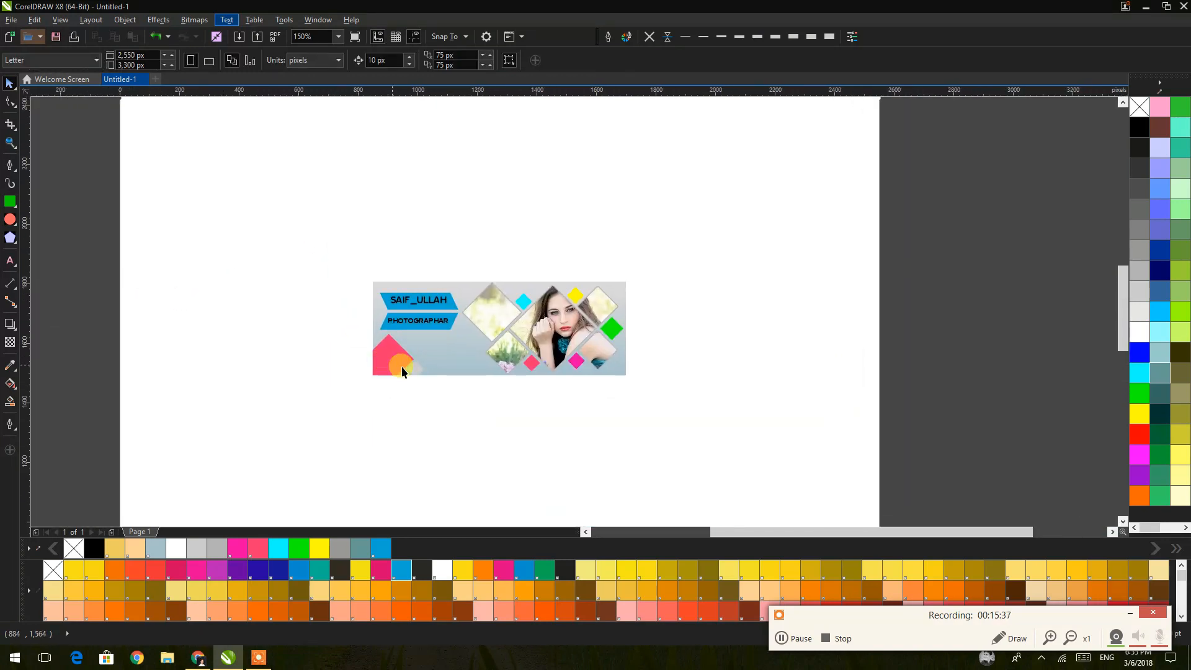
scroll(401, 366, "up", 1)
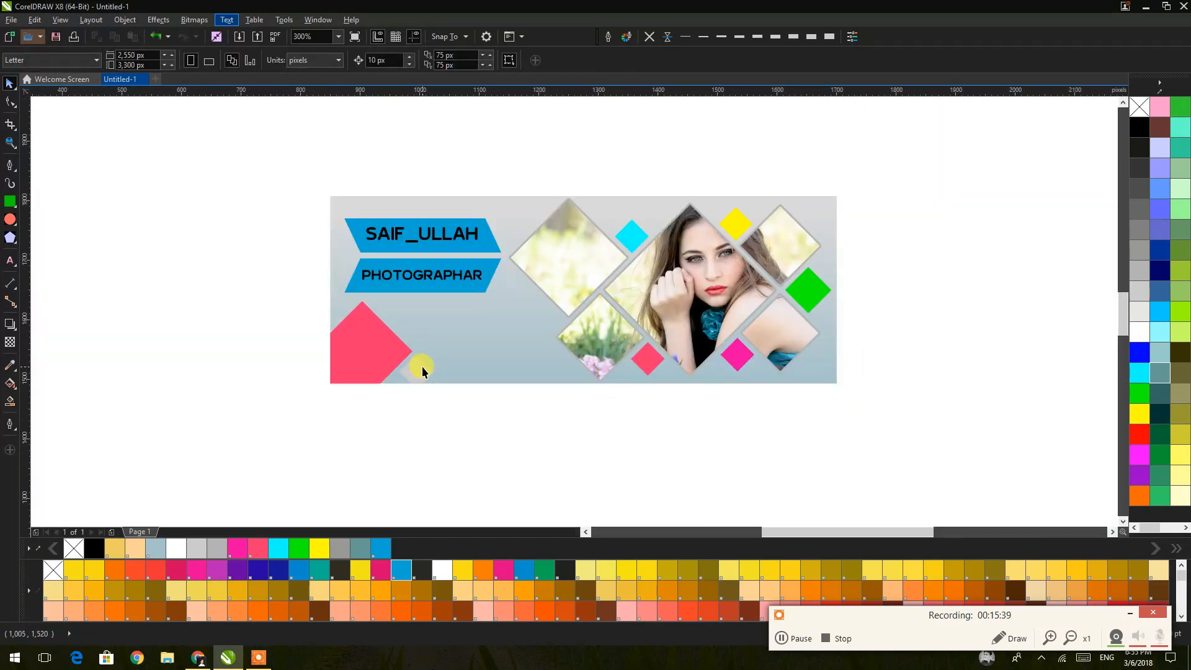